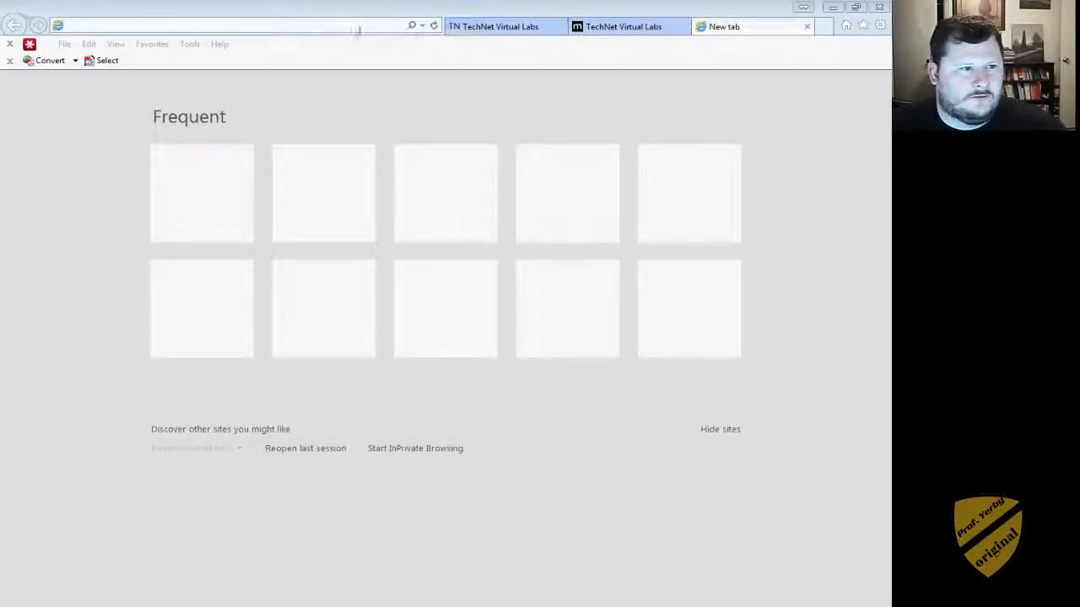
# - Load the lab's pasted short URL, switch to the TechNet Virtual Labs tab, and minimize the browser
pyautogui.click(278, 27)
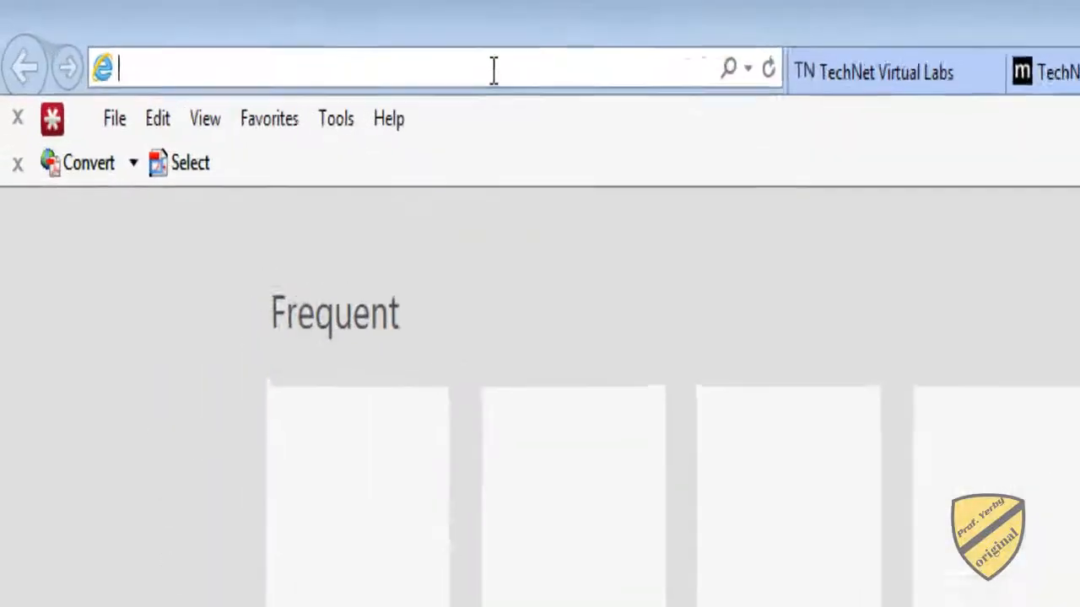
pyautogui.write('http://tinyurl.com/adlab2008')
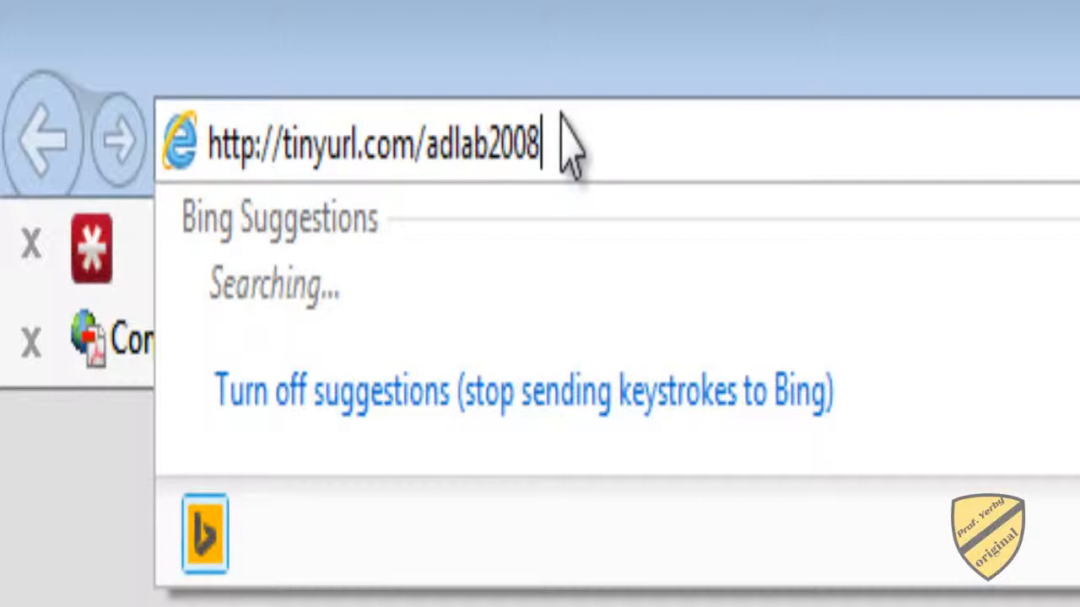
pyautogui.press('Return')
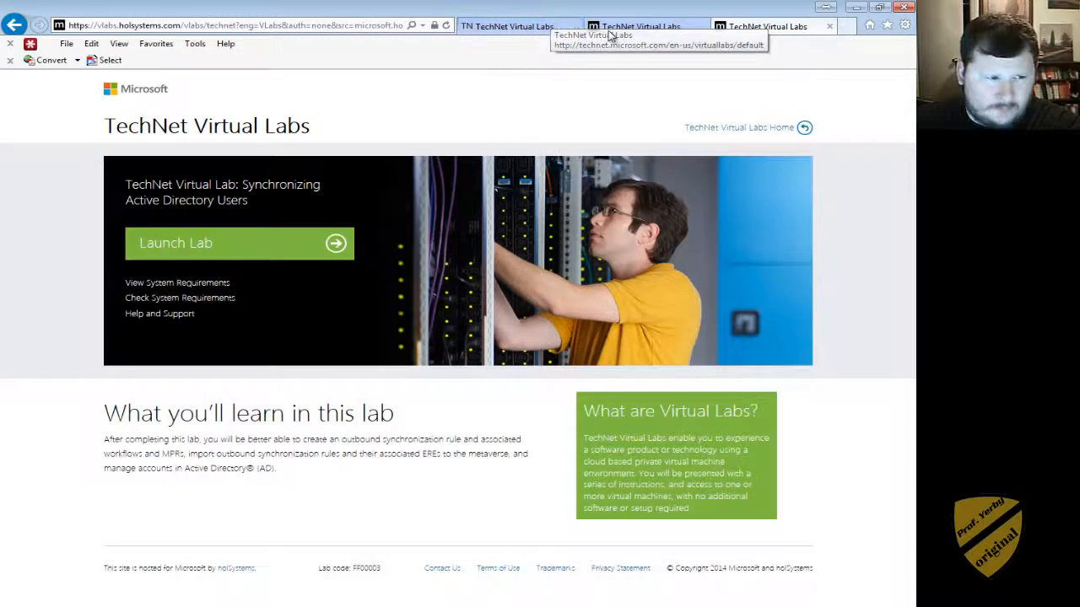
pyautogui.click(540, 32)
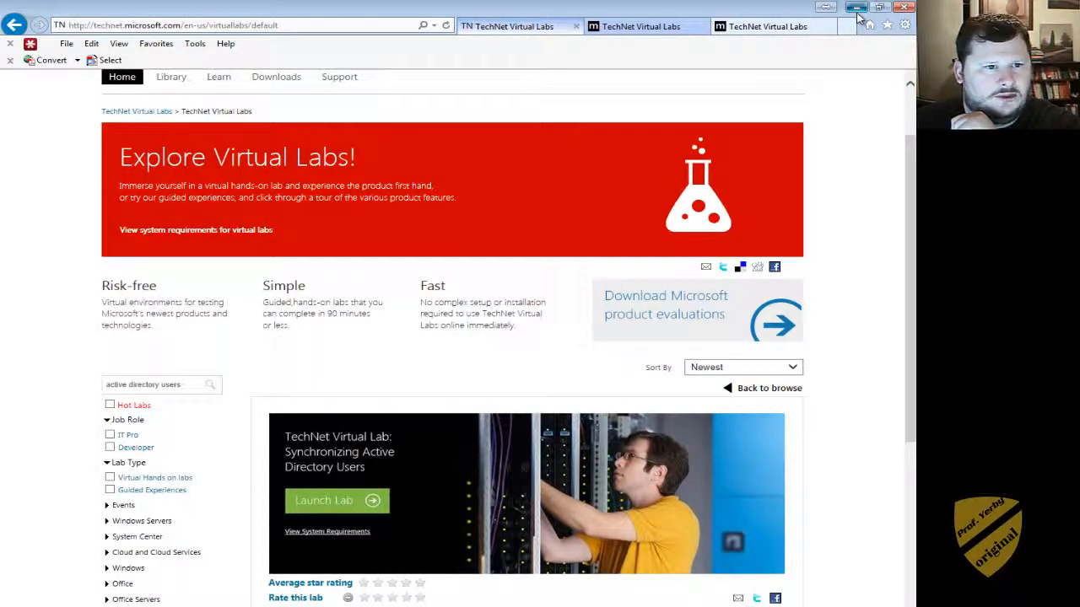
pyautogui.click(855, 9)
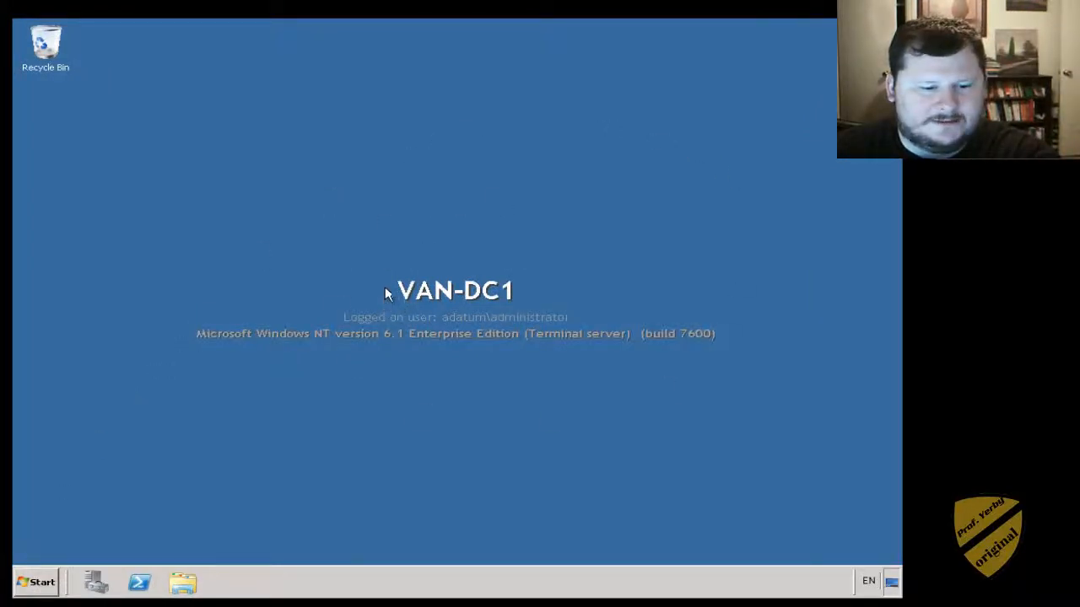
# - Open the Computer's System properties to review the VAN-DC1 server details
pyautogui.click(47, 577)
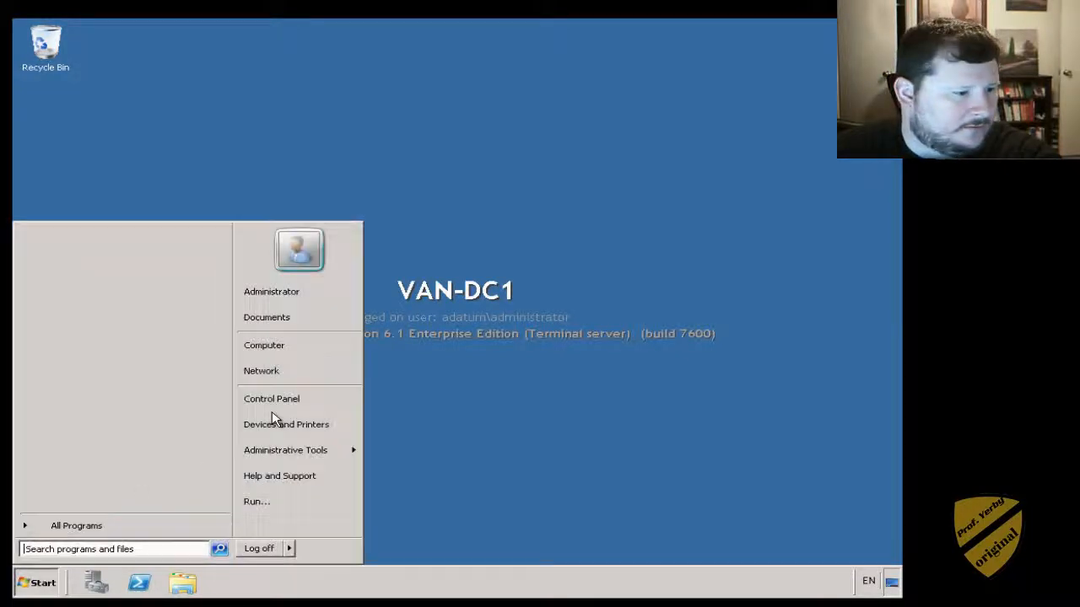
pyautogui.rightClick(282, 348)
pyautogui.press('Escape')
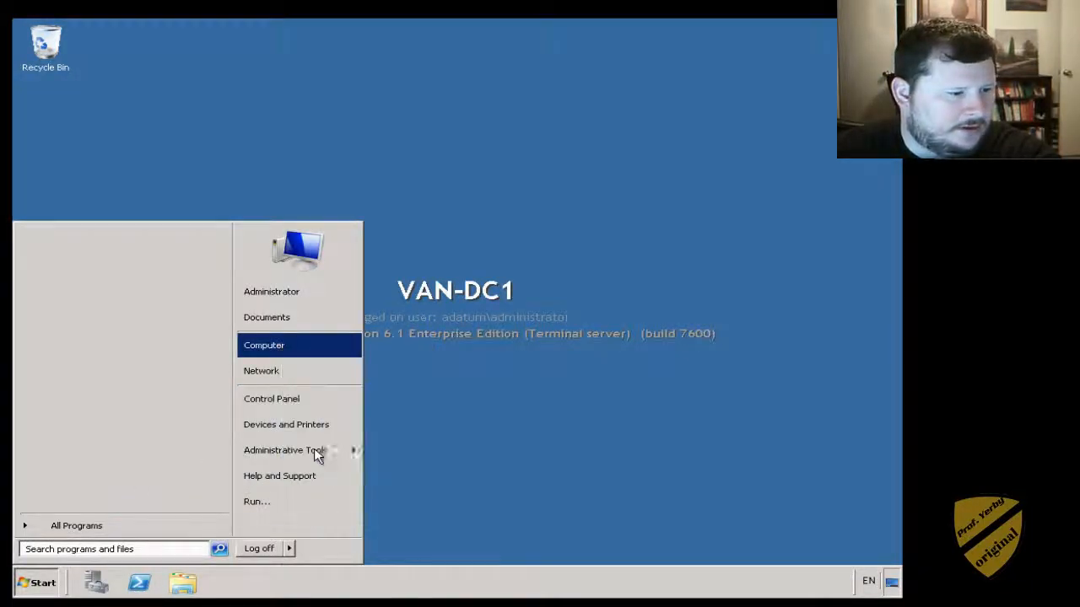
pyautogui.moveTo(313, 453)
pyautogui.click(372, 389)
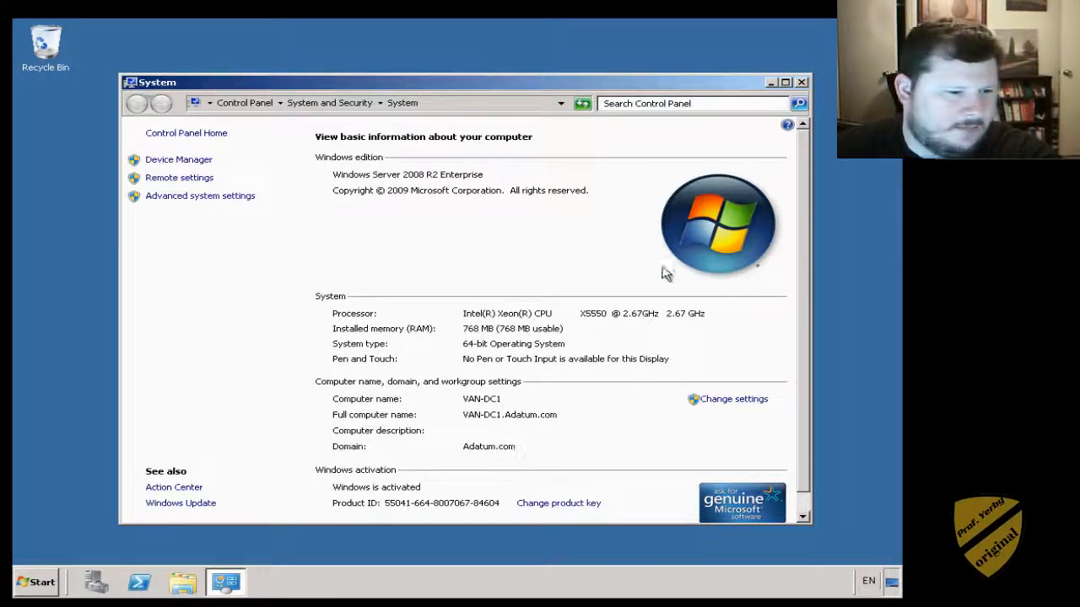
# - Close the System window and bring up Start > Administrative Tools
pyautogui.click(801, 82)
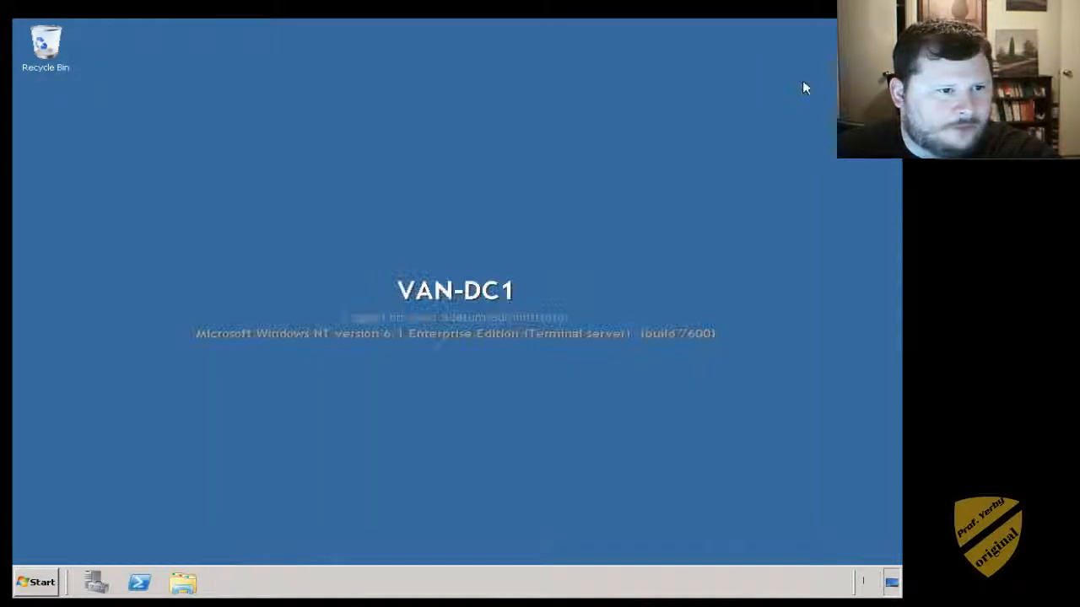
pyautogui.click(42, 584)
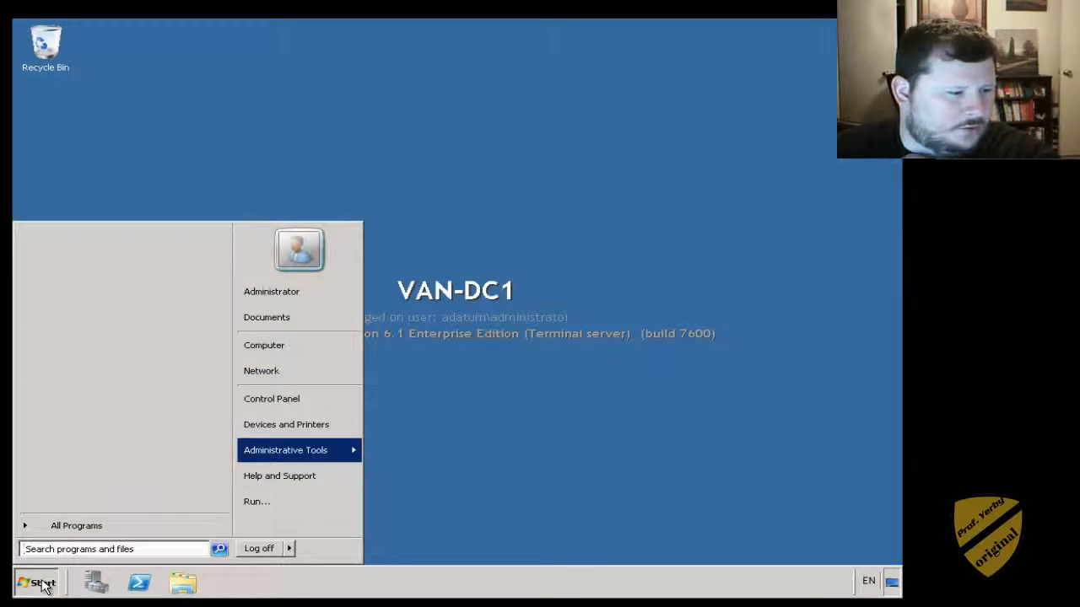
pyautogui.moveTo(277, 448)
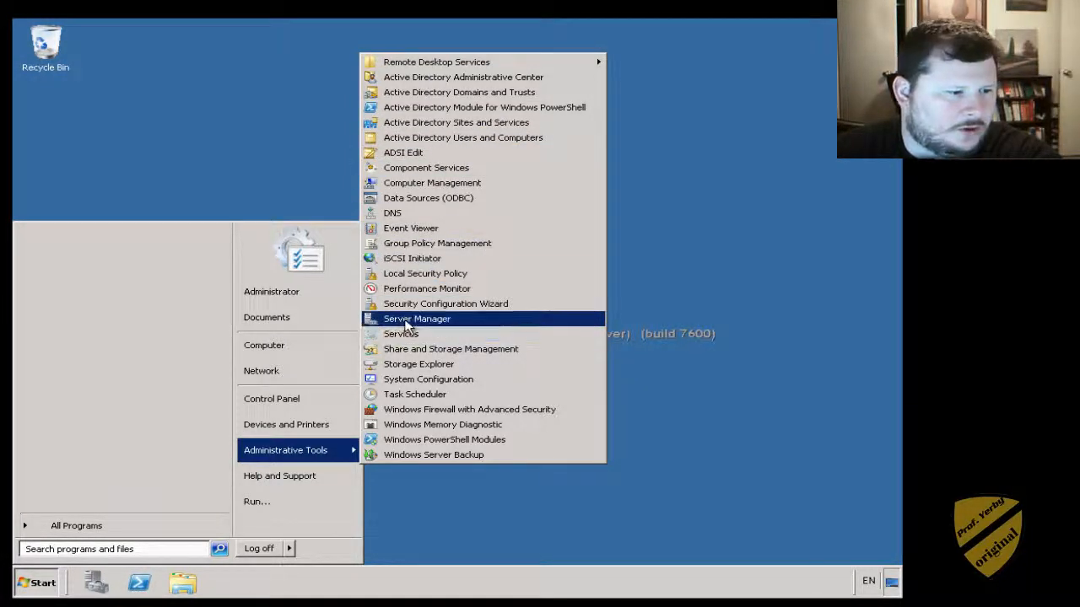
# - Open Active Directory Users and Computers maximized, and widen the Name and Type columns
pyautogui.click(428, 144)
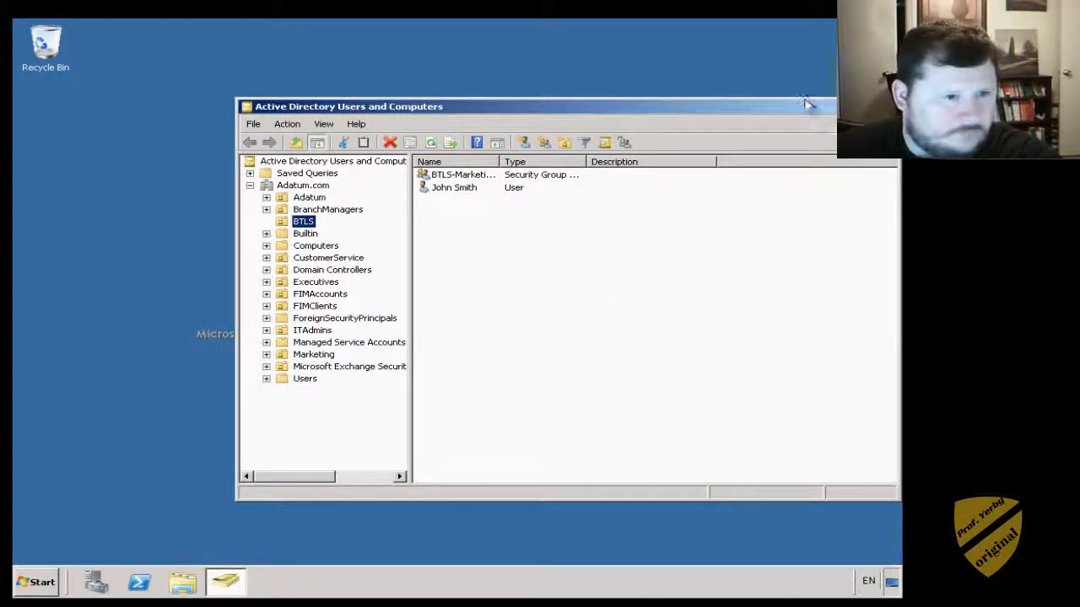
pyautogui.click(874, 106)
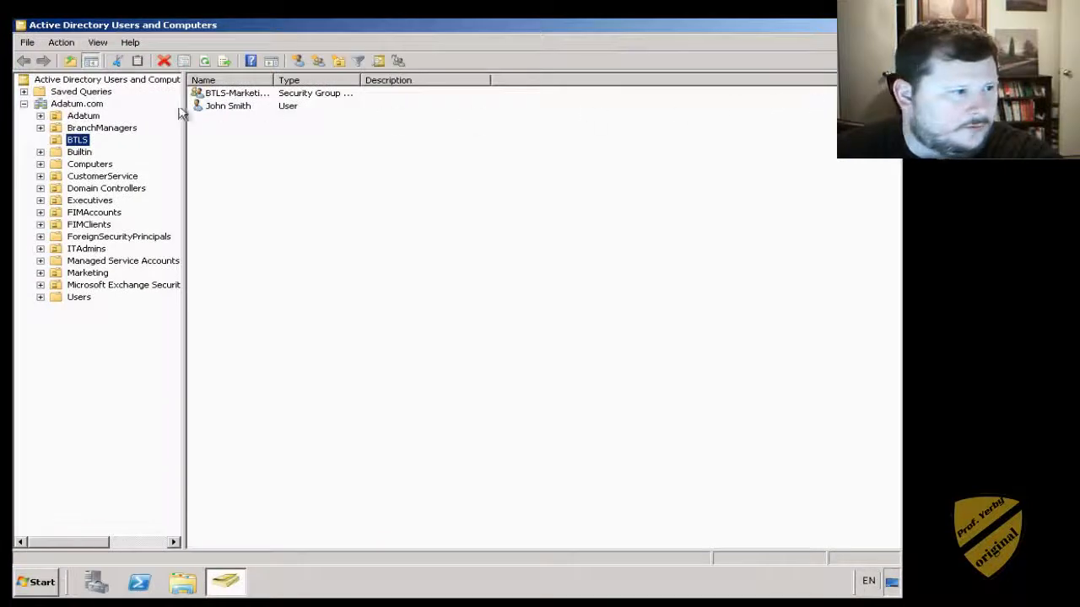
pyautogui.click(83, 117)
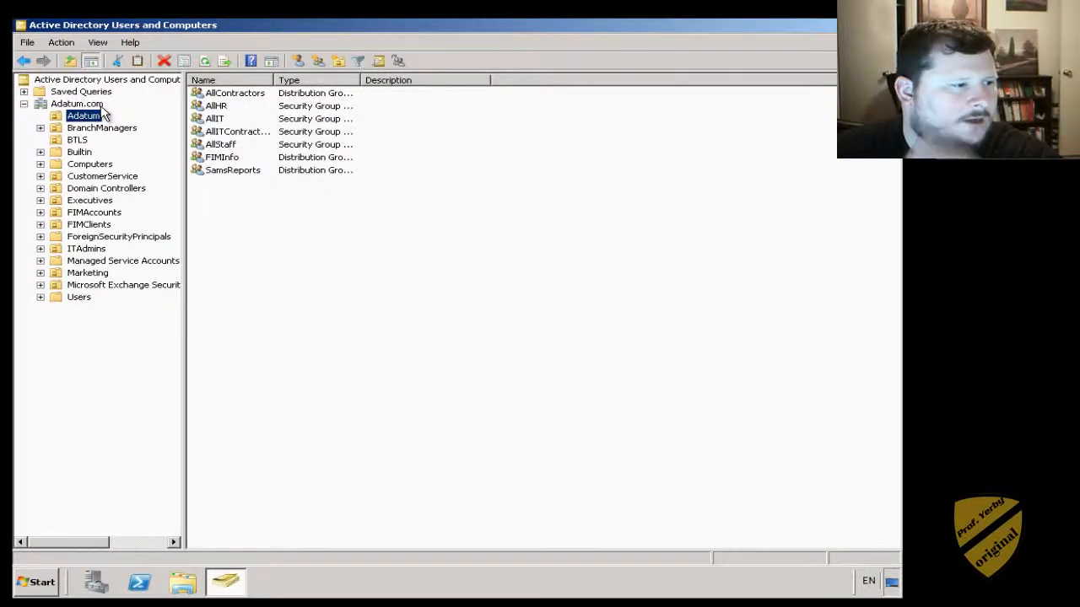
pyautogui.click(100, 105)
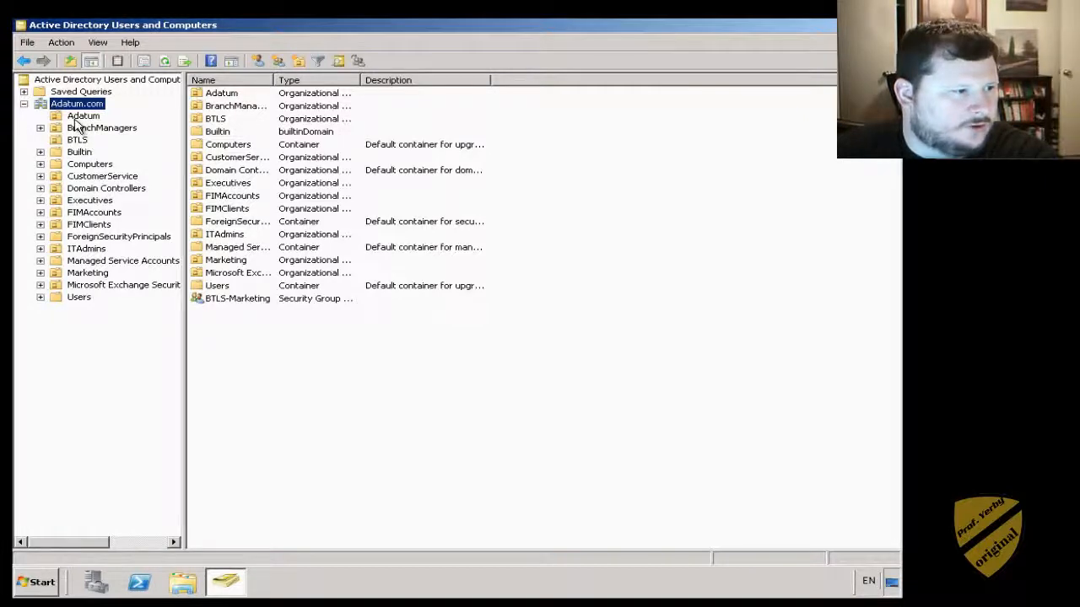
pyautogui.click(216, 97)
pyautogui.moveTo(274, 80); pyautogui.dragTo(328, 81)
pyautogui.moveTo(414, 81); pyautogui.dragTo(482, 91)
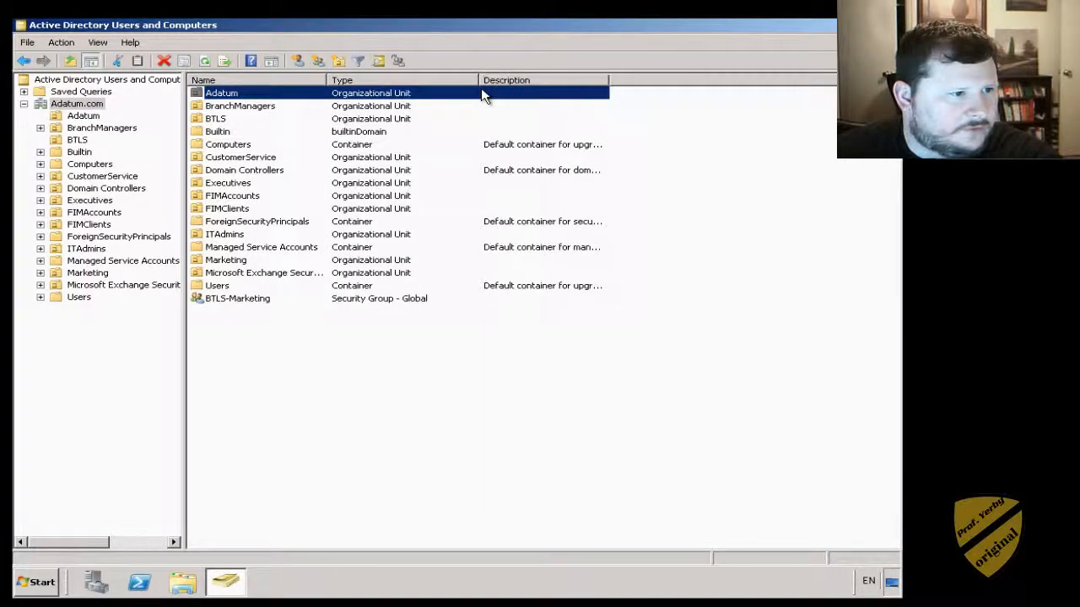
# - Browse the BranchManagers, Computers and CustomerService containers, then return to Adatum.com
pyautogui.click(380, 108)
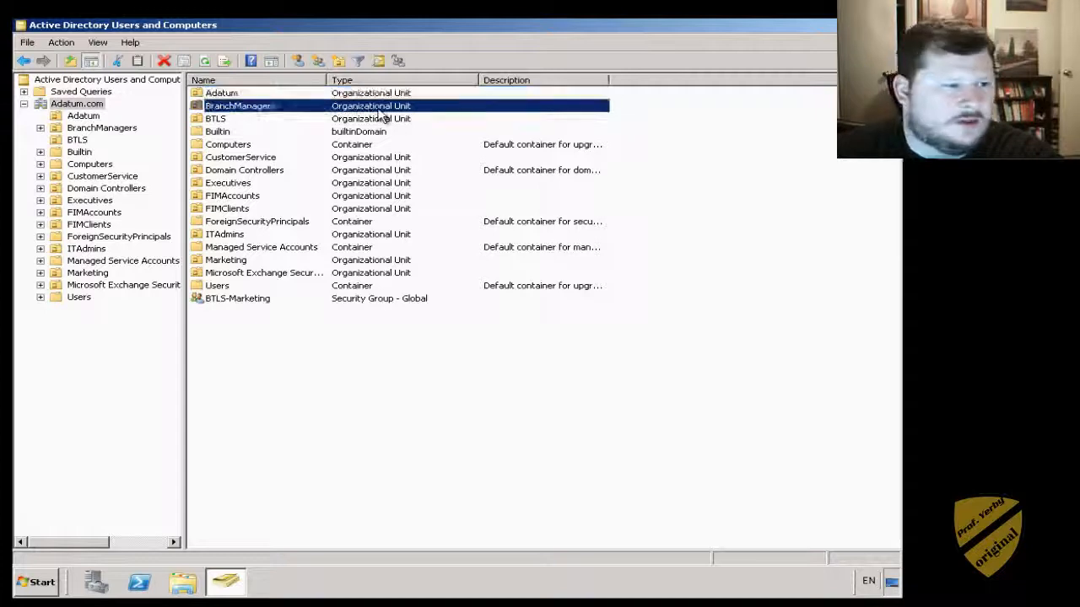
pyautogui.click(379, 121)
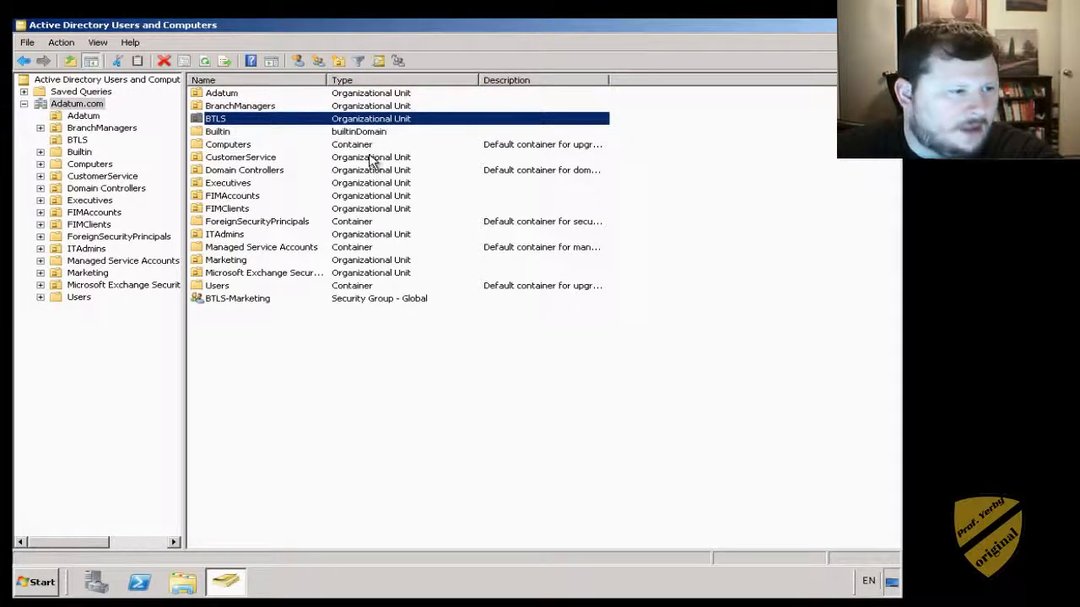
pyautogui.click(373, 158)
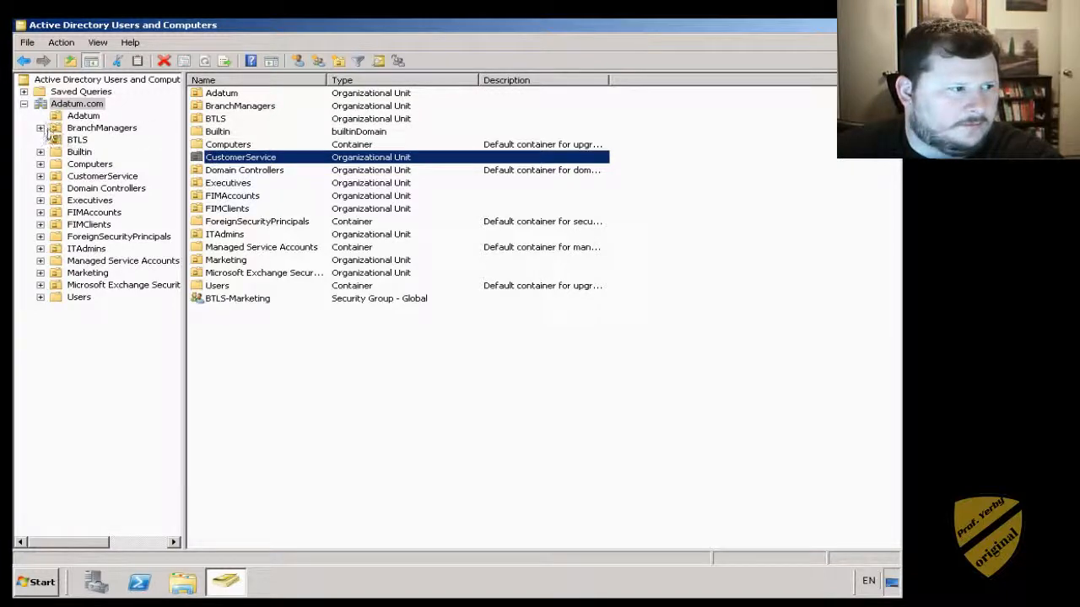
pyautogui.click(75, 128)
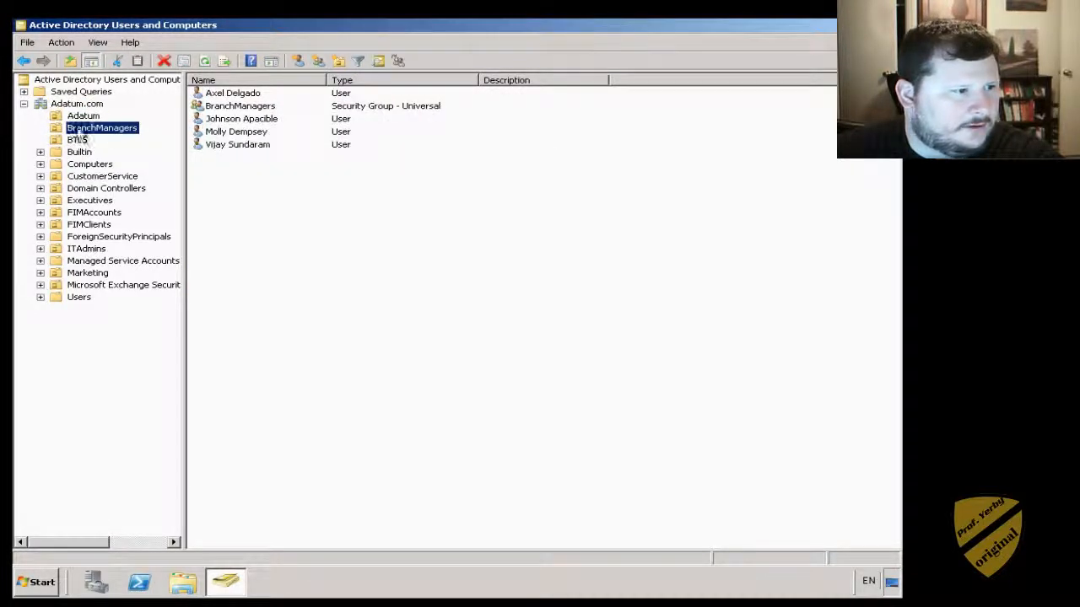
pyautogui.click(232, 108)
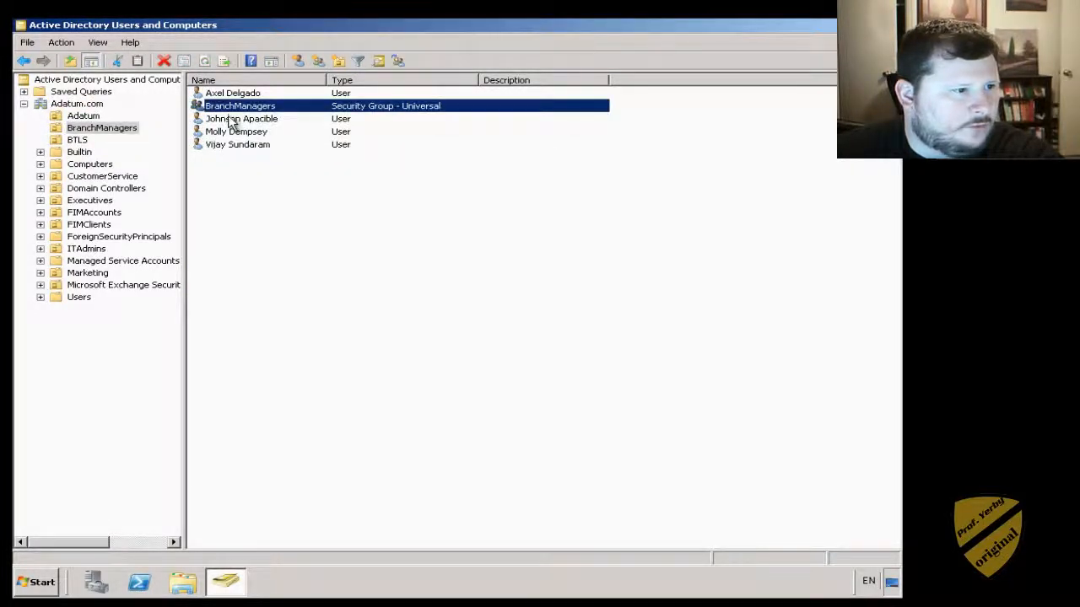
pyautogui.click(233, 119)
pyautogui.click(85, 165)
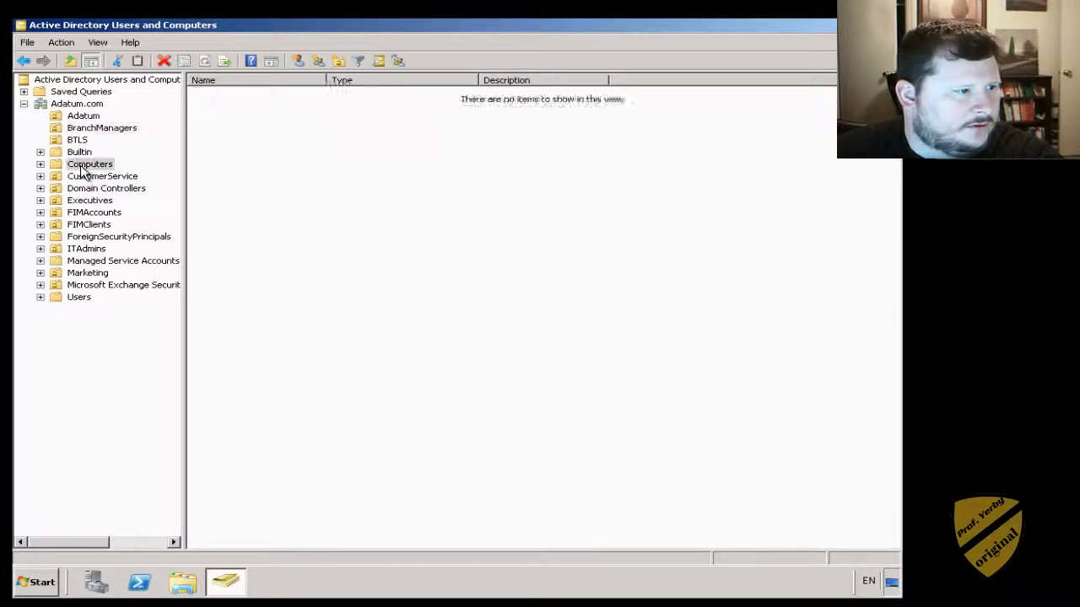
pyautogui.click(233, 92)
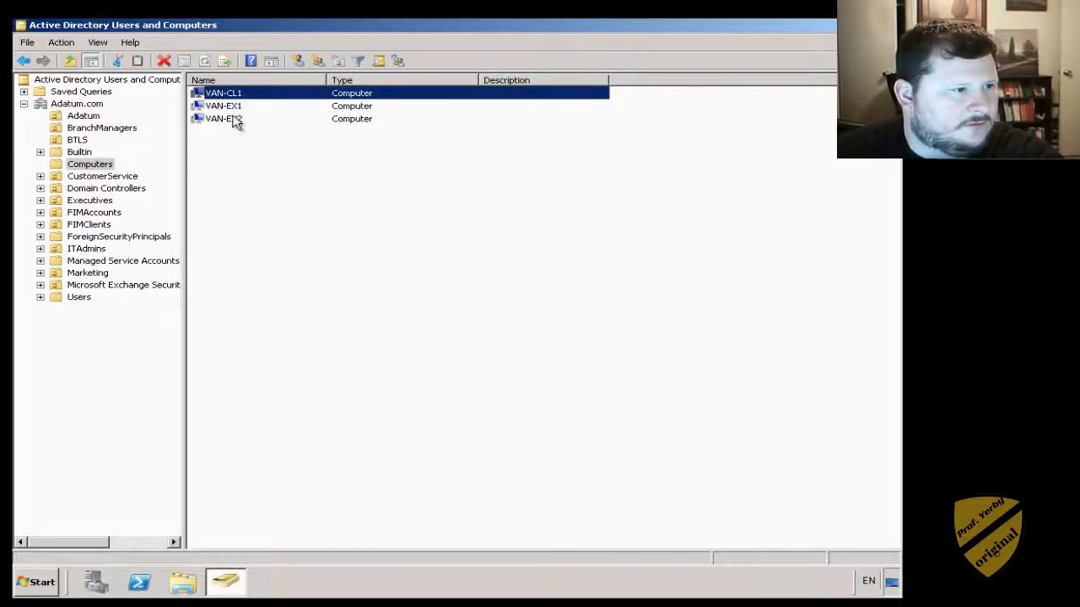
pyautogui.click(64, 177)
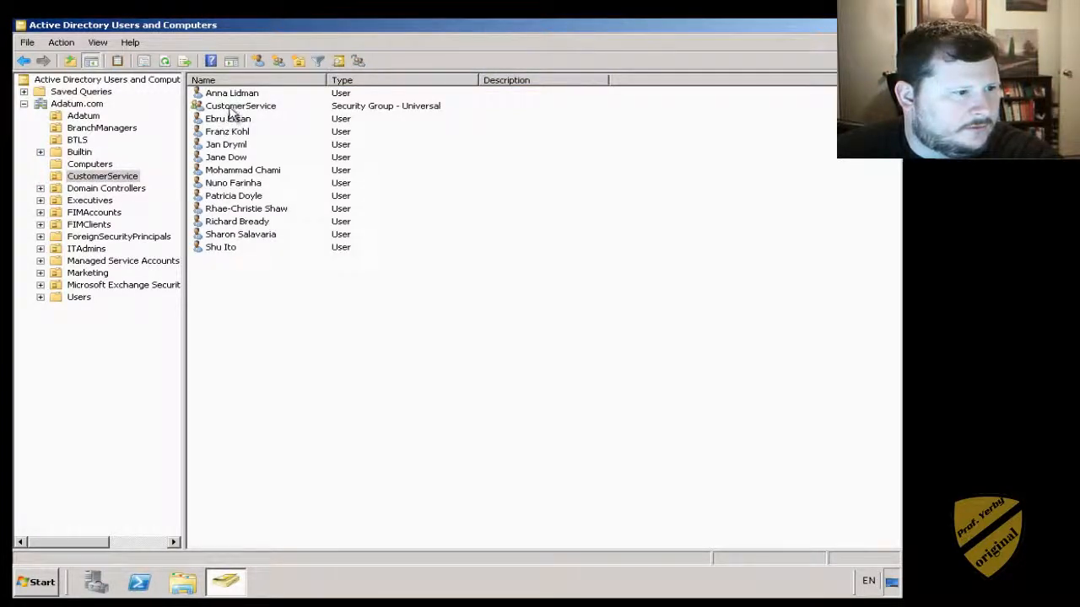
pyautogui.click(237, 107)
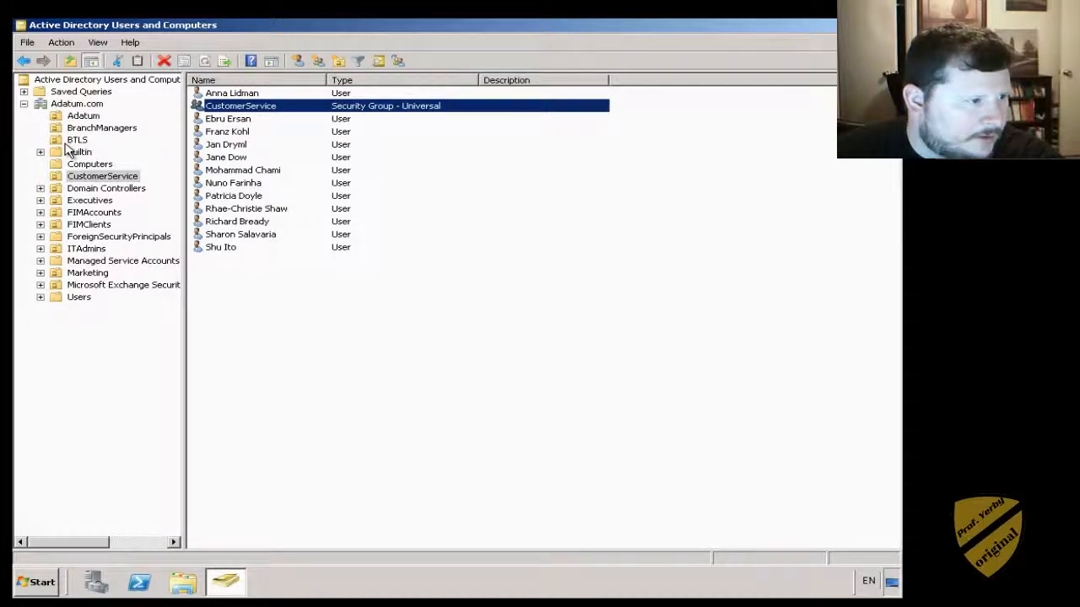
pyautogui.click(74, 104)
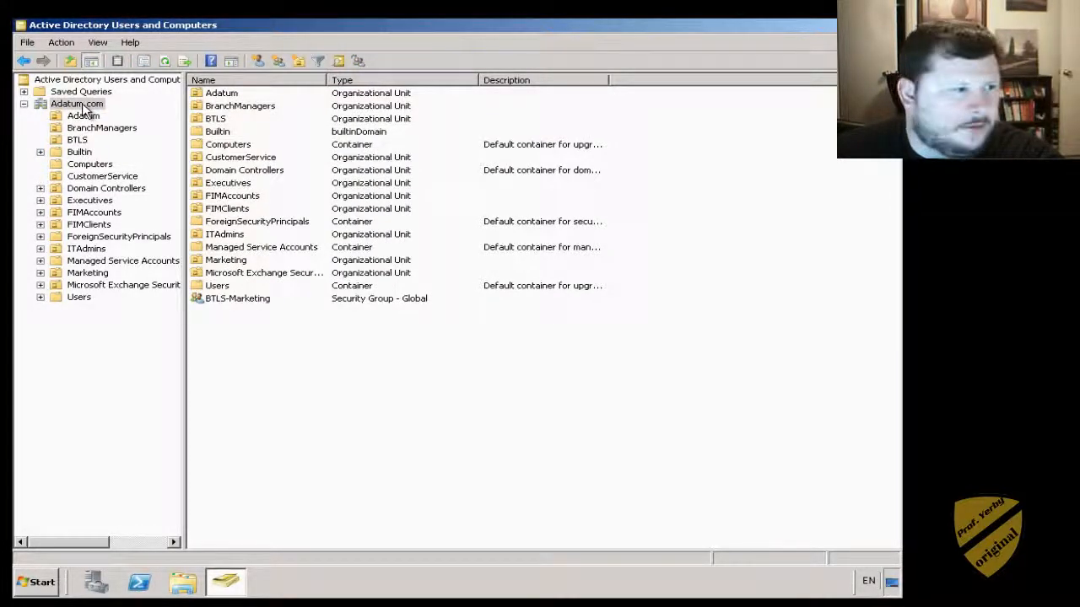
# - Add an organizational unit named NEW-Example from the Adatum.com domain's New menu
pyautogui.rightClick(83, 108)
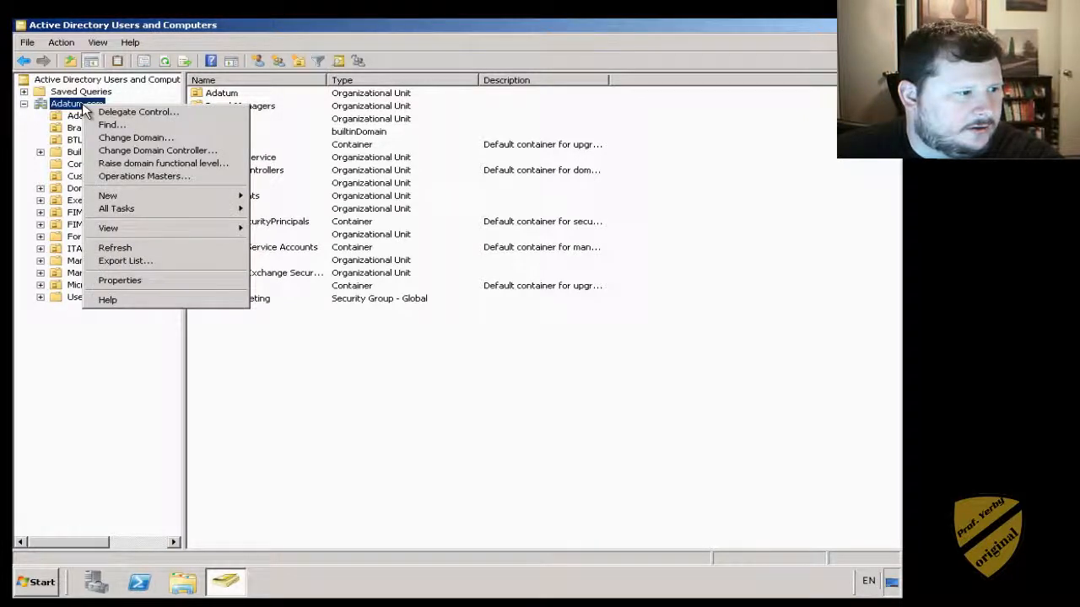
pyautogui.moveTo(133, 197)
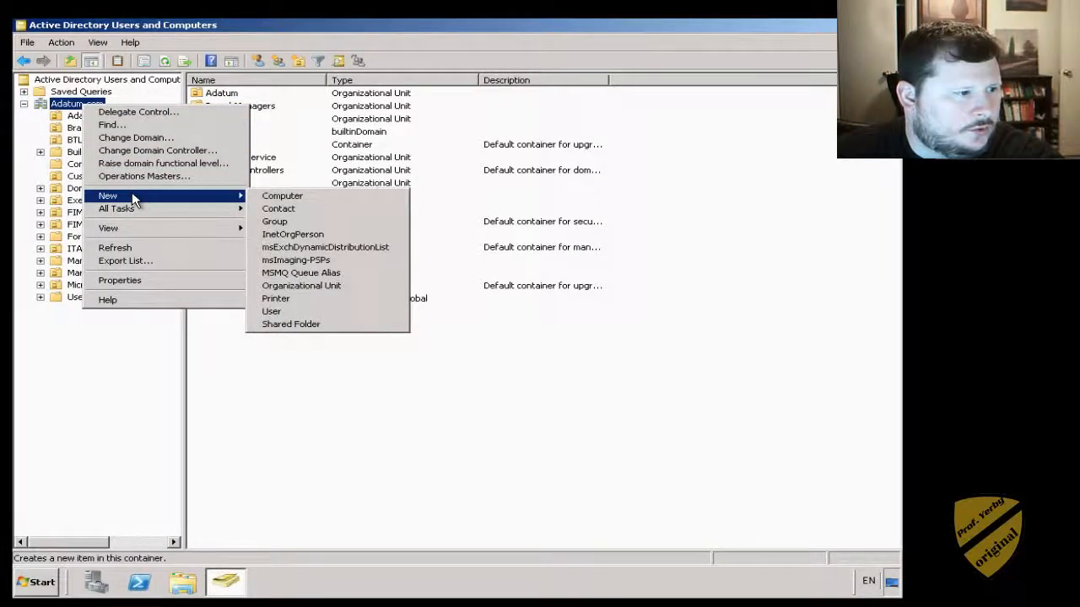
pyautogui.click(319, 291)
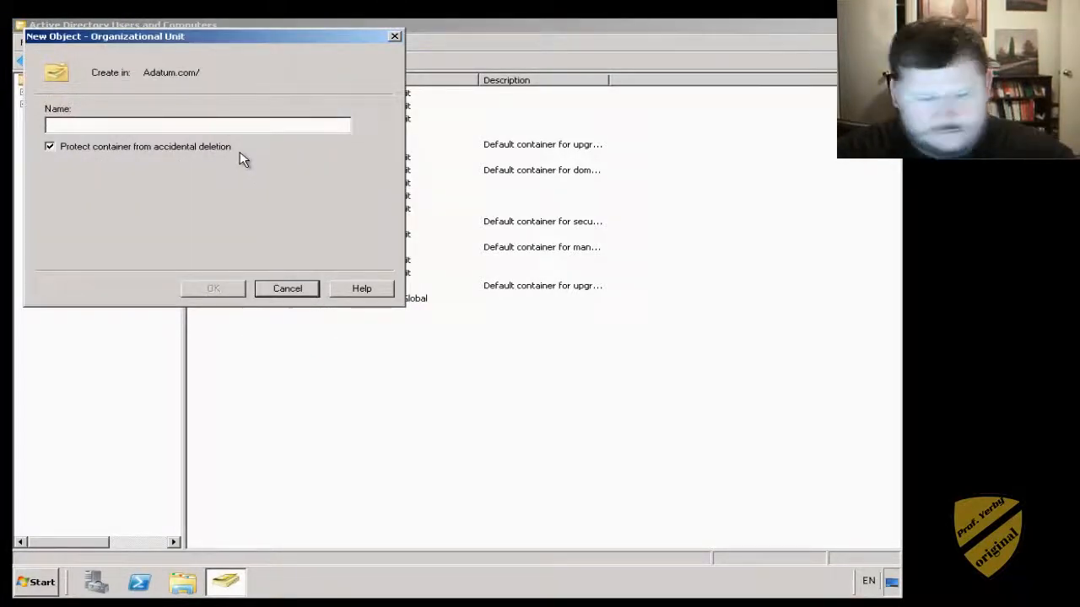
pyautogui.write('NE')
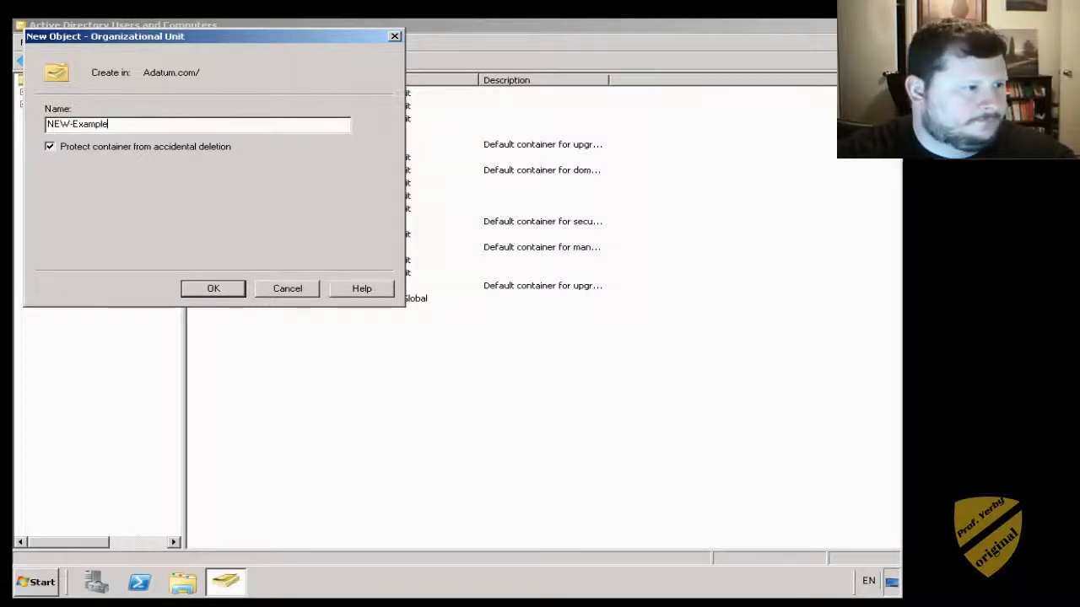
pyautogui.write('W-Example')
pyautogui.press('Return')
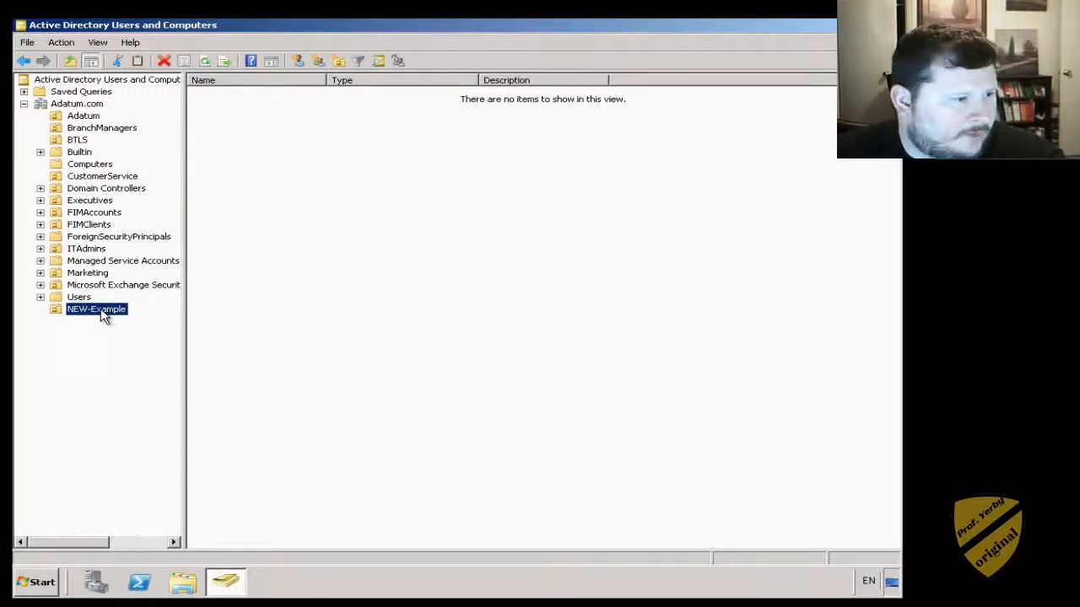
# - Create a group named ExampleGroup in NEW-Example with Global scope and Security type
pyautogui.click(380, 288)
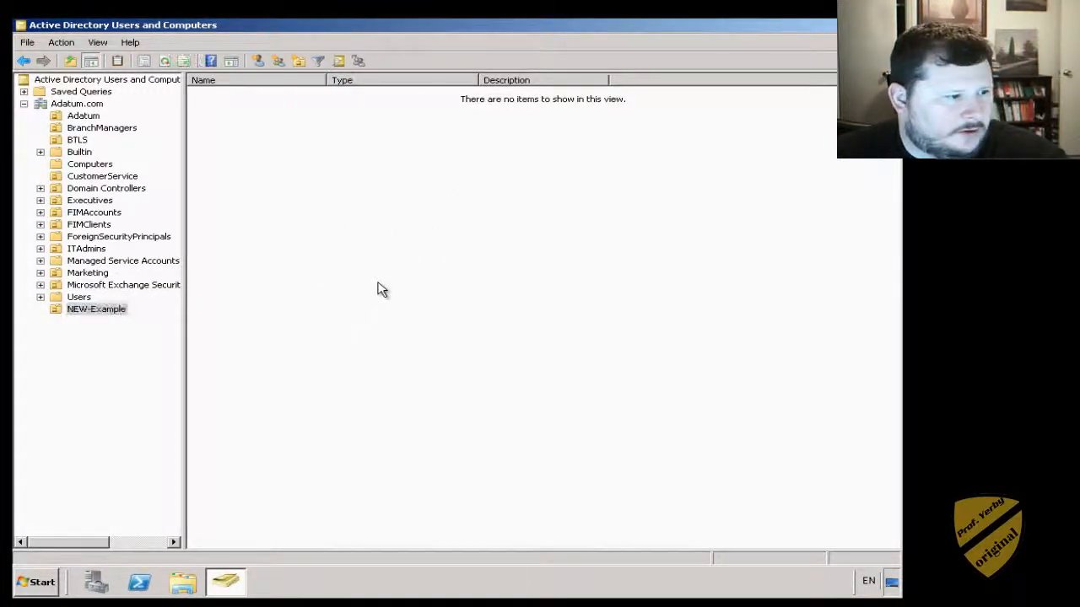
pyautogui.rightClick(56, 314)
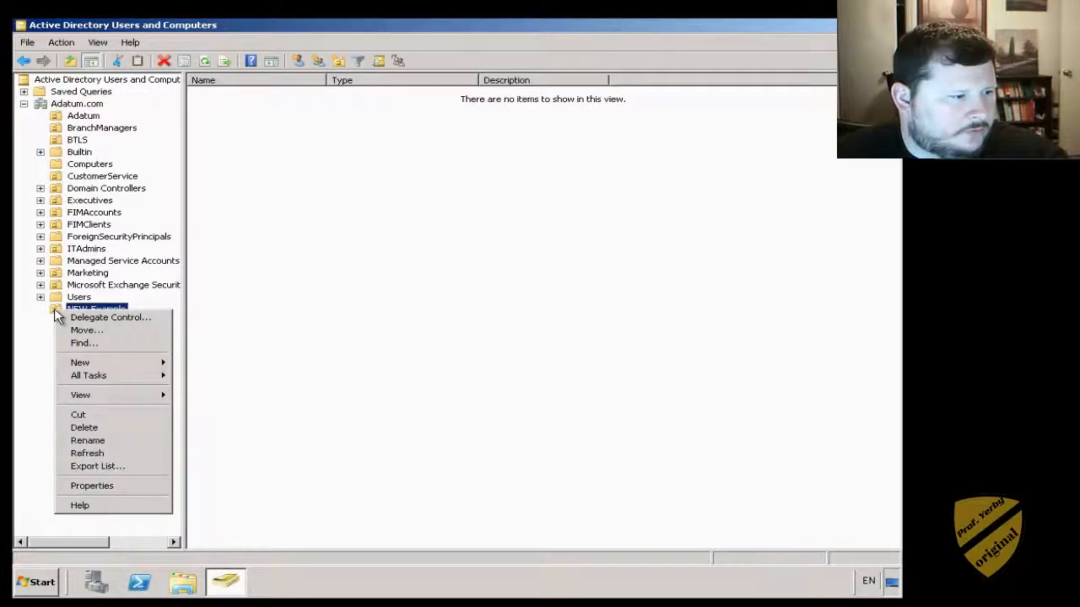
pyautogui.moveTo(66, 378)
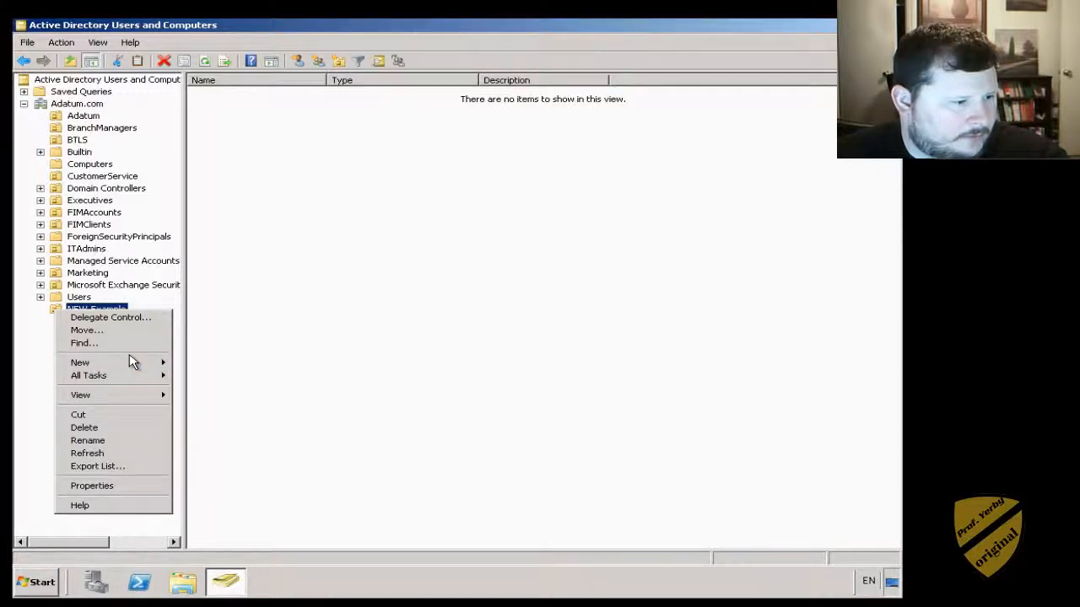
pyautogui.moveTo(141, 365)
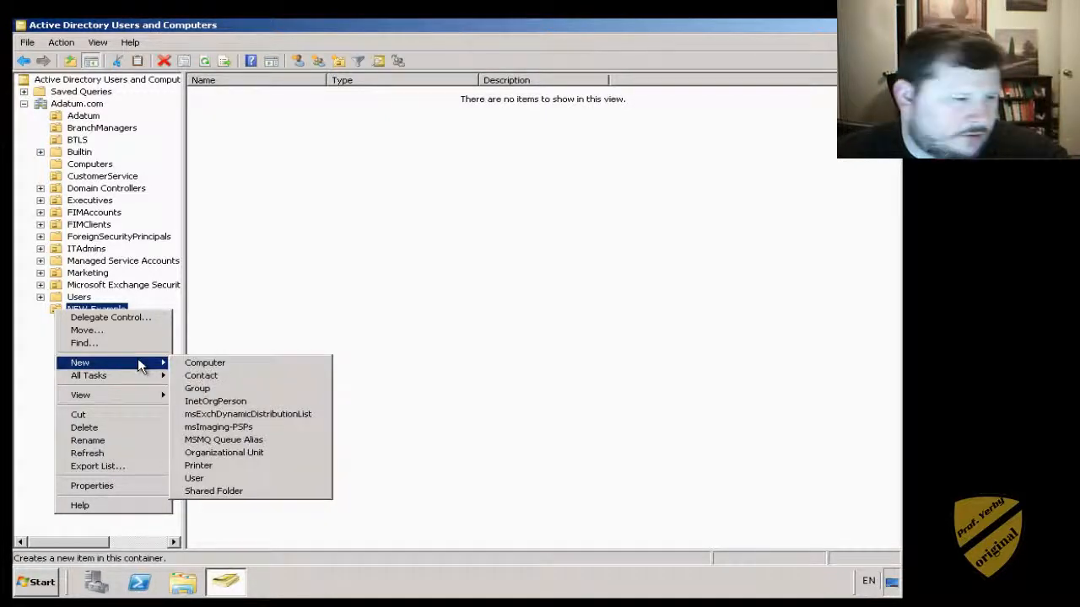
pyautogui.click(210, 390)
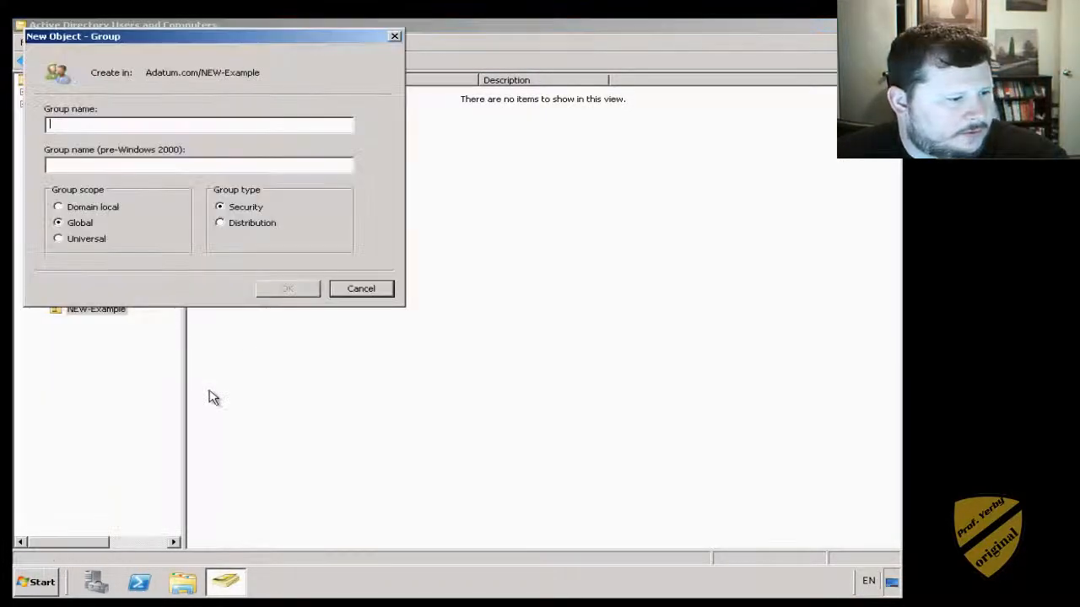
pyautogui.write('E')
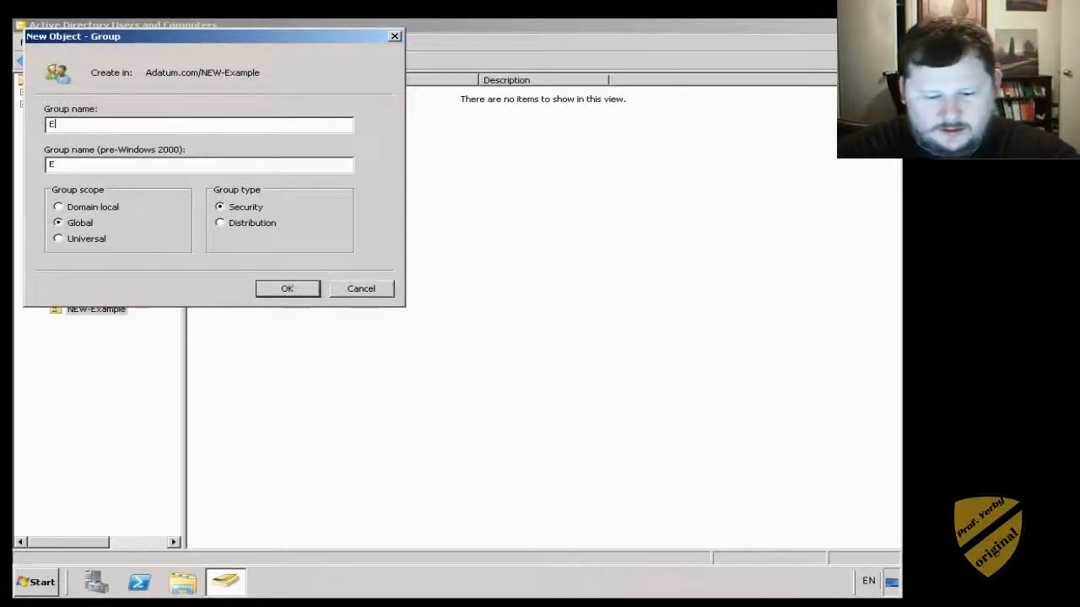
pyautogui.write('xampleGroup')
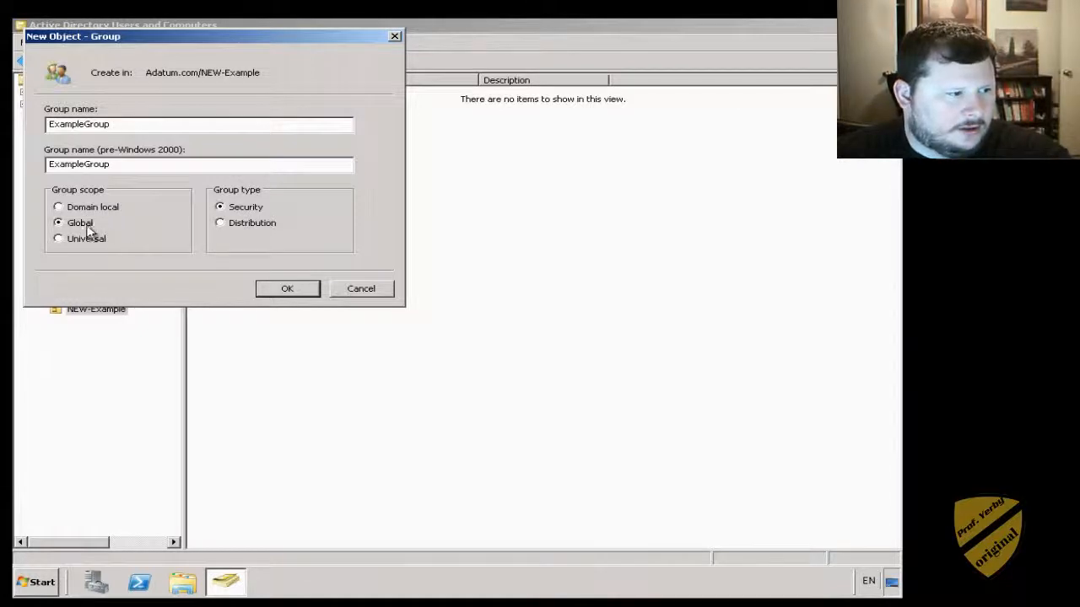
pyautogui.click(286, 295)
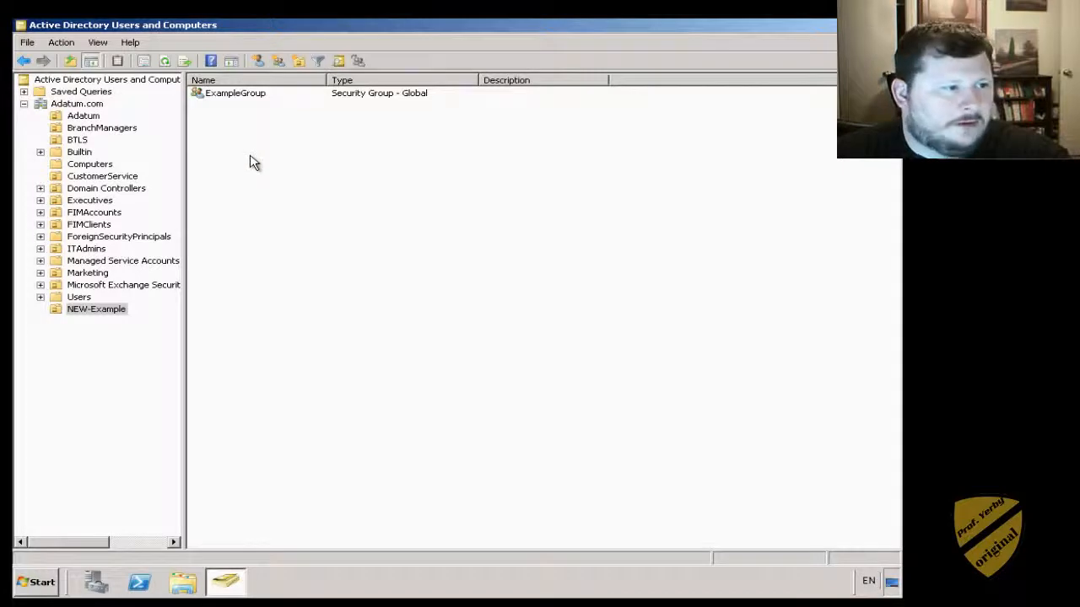
# - Start a new user in NEW-Example, enter the user's full name and logon name, and continue
pyautogui.rightClick(102, 312)
pyautogui.moveTo(139, 360)
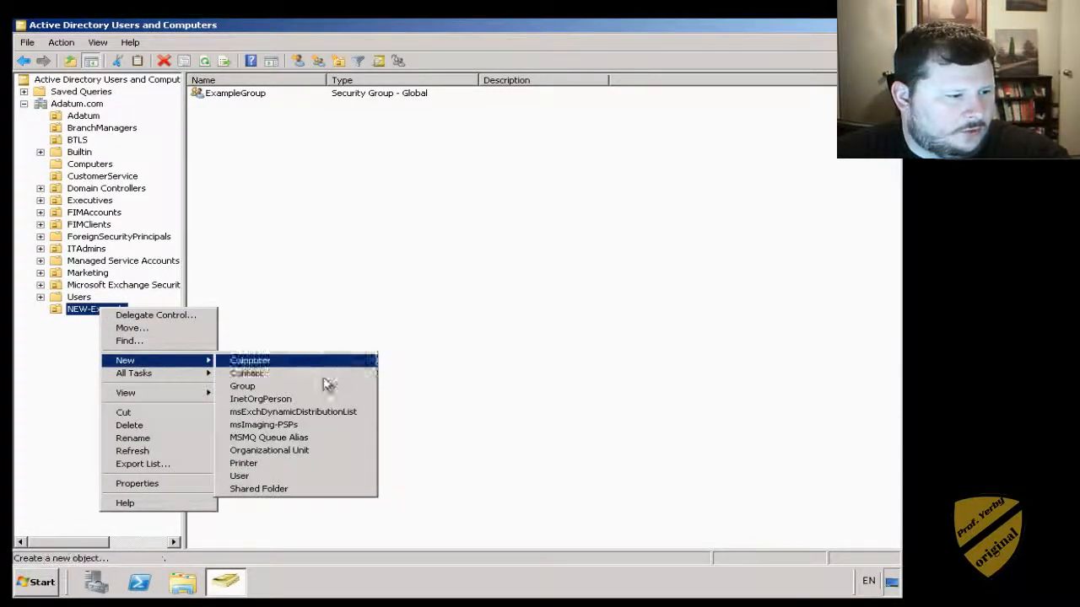
pyautogui.click(242, 478)
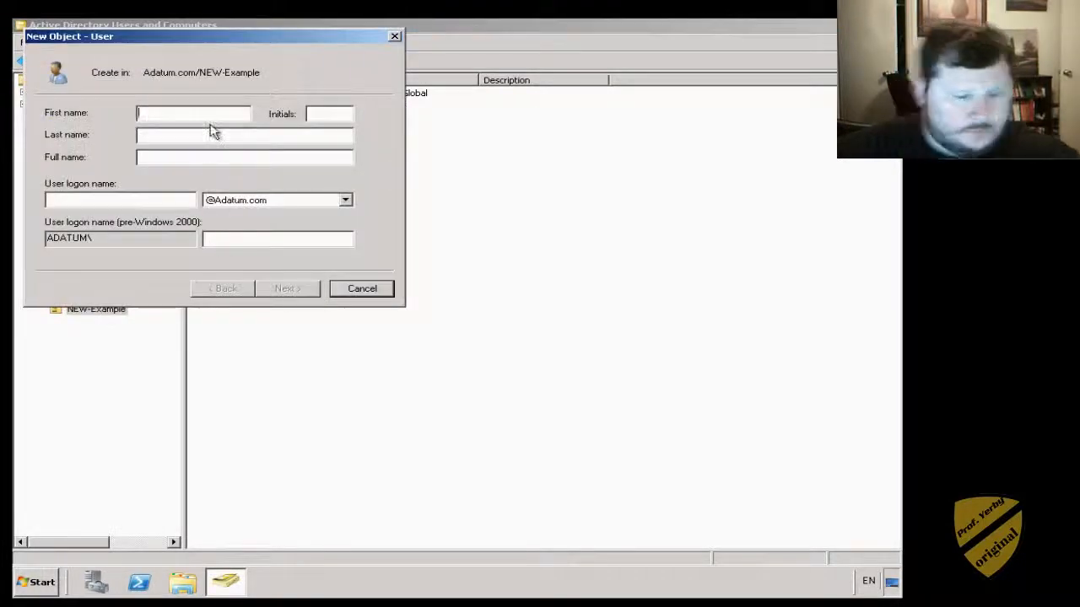
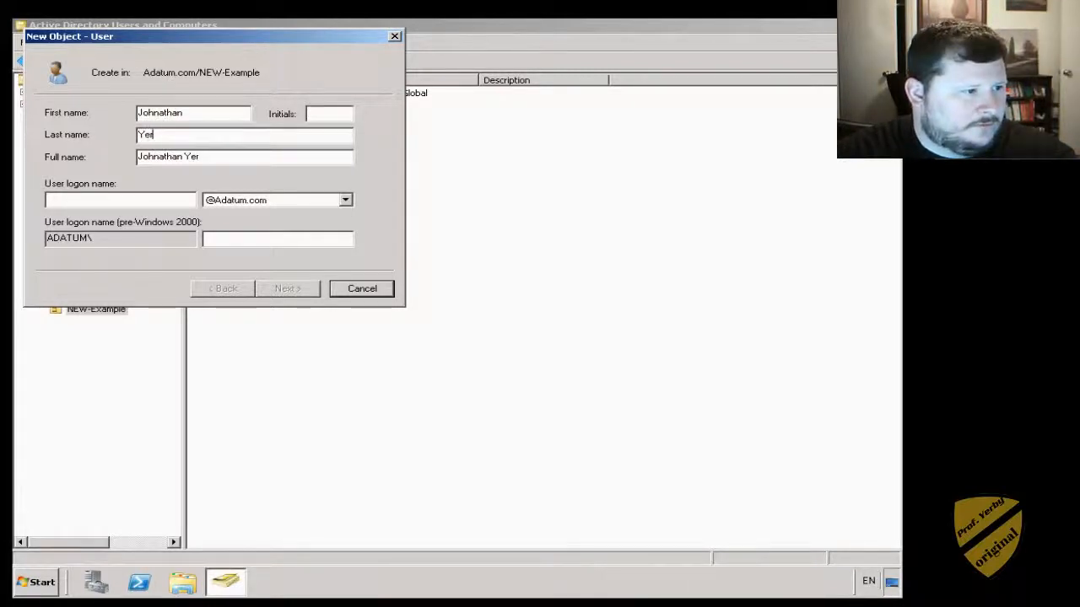
pyautogui.press('Tab')
pyautogui.press('Tab')
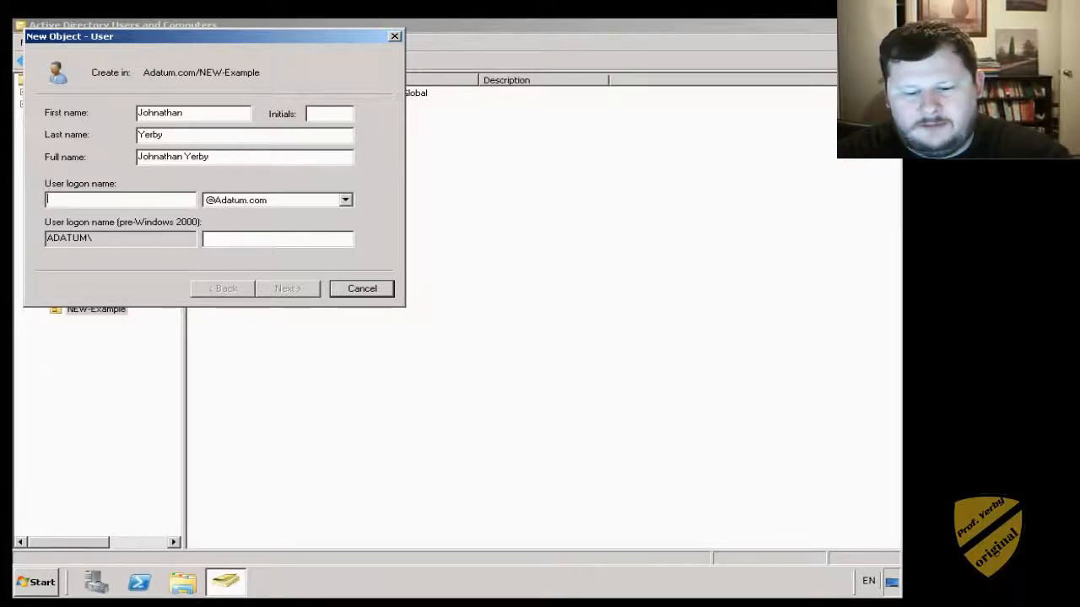
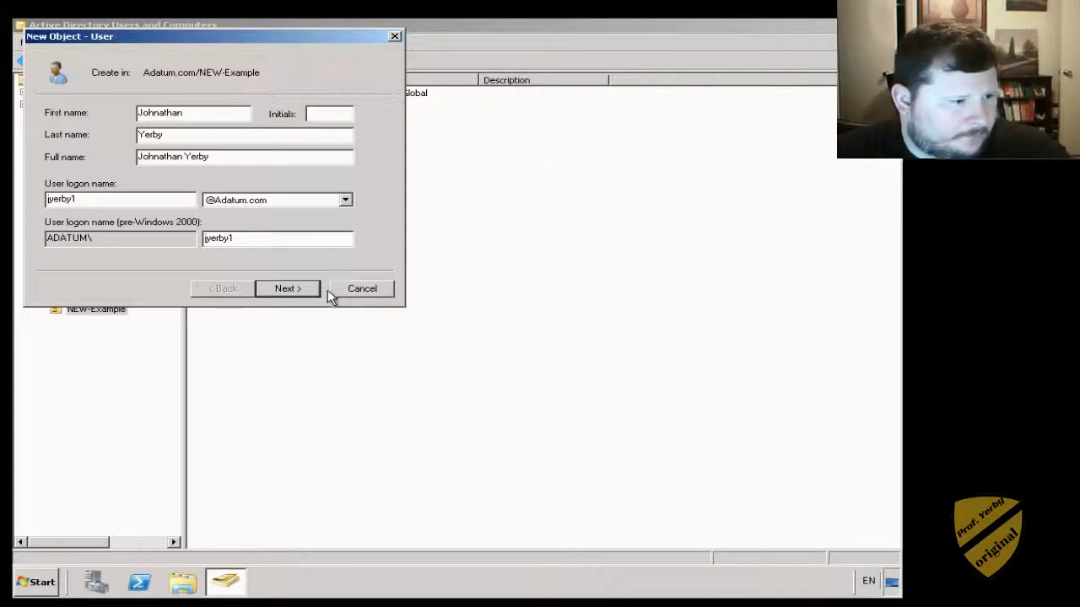
pyautogui.click(281, 292)
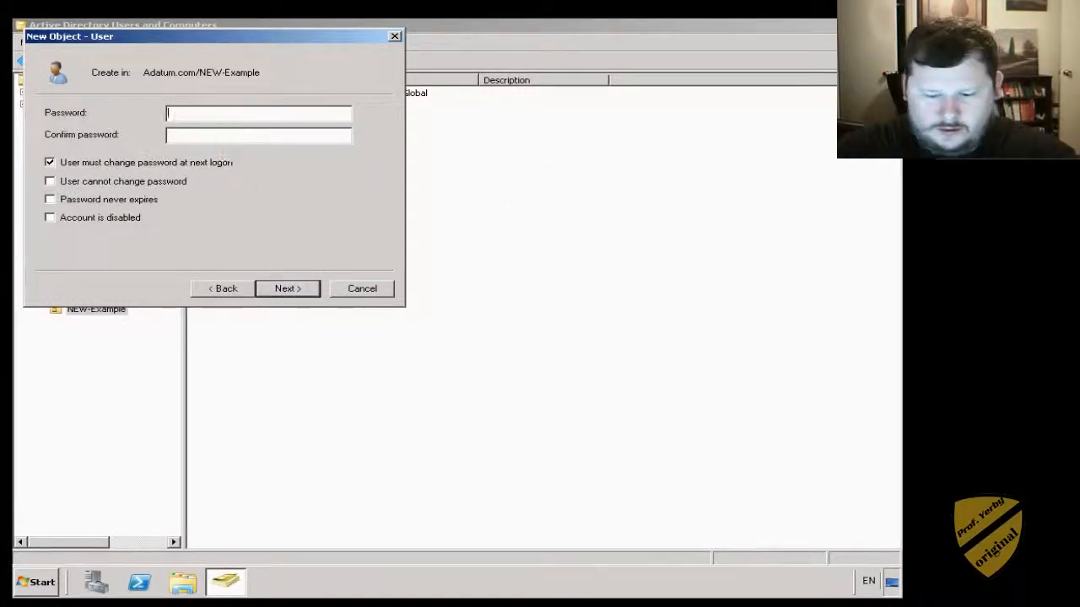
# - Enter the user's initial password, then finish the wizard to create the account
pyautogui.write('P')
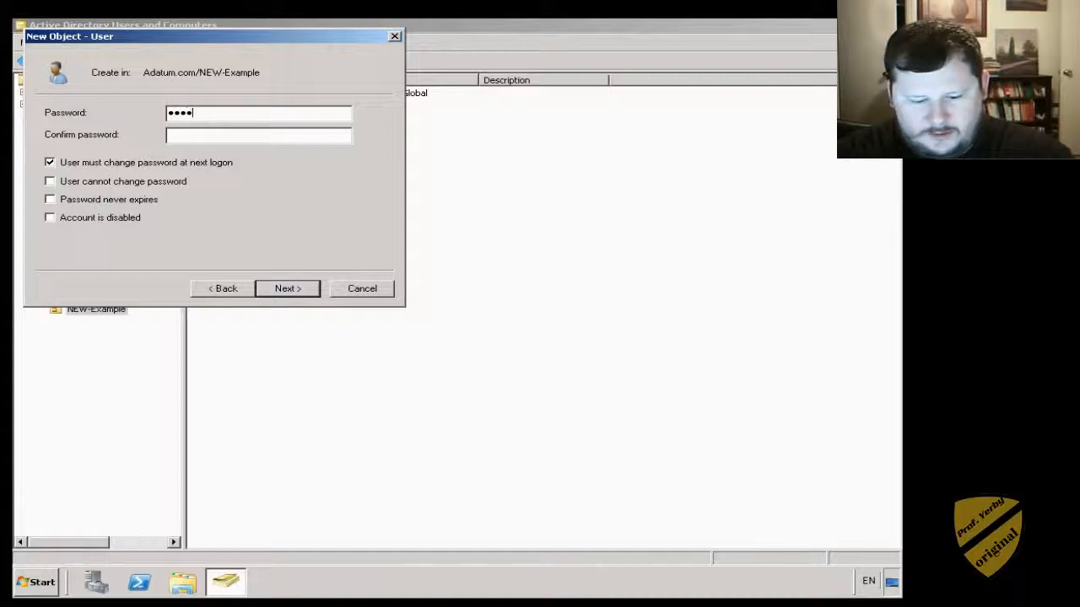
pyautogui.write('d')
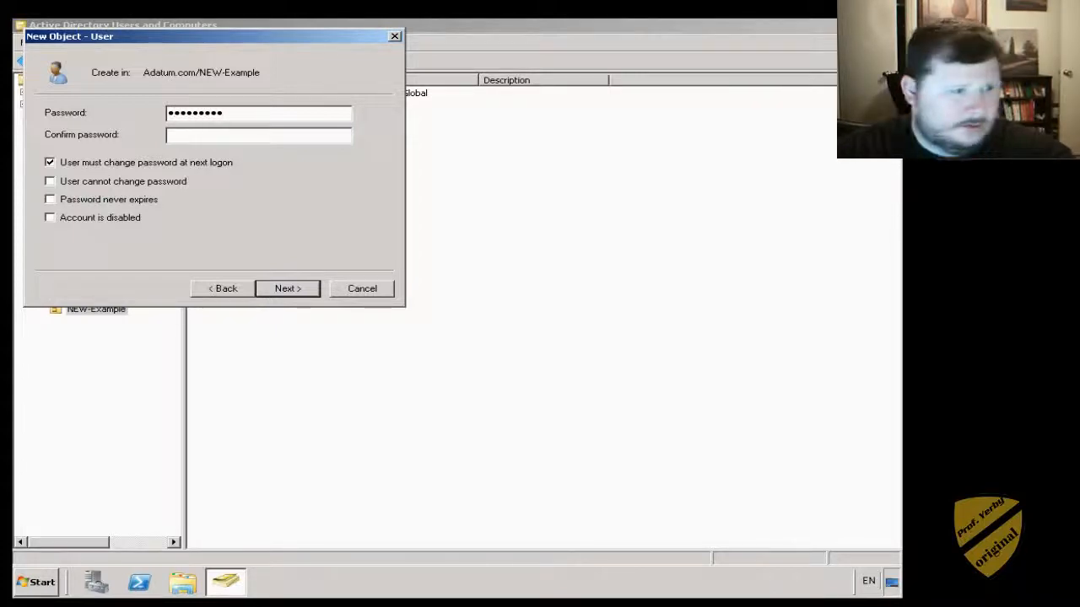
pyautogui.write('Pa$$w')
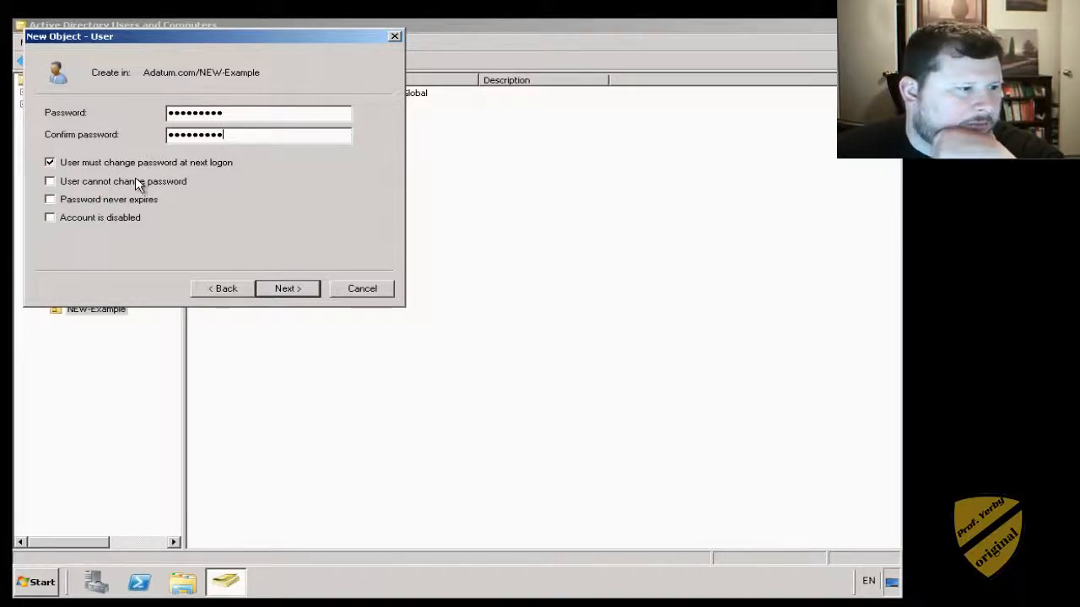
pyautogui.click(285, 289)
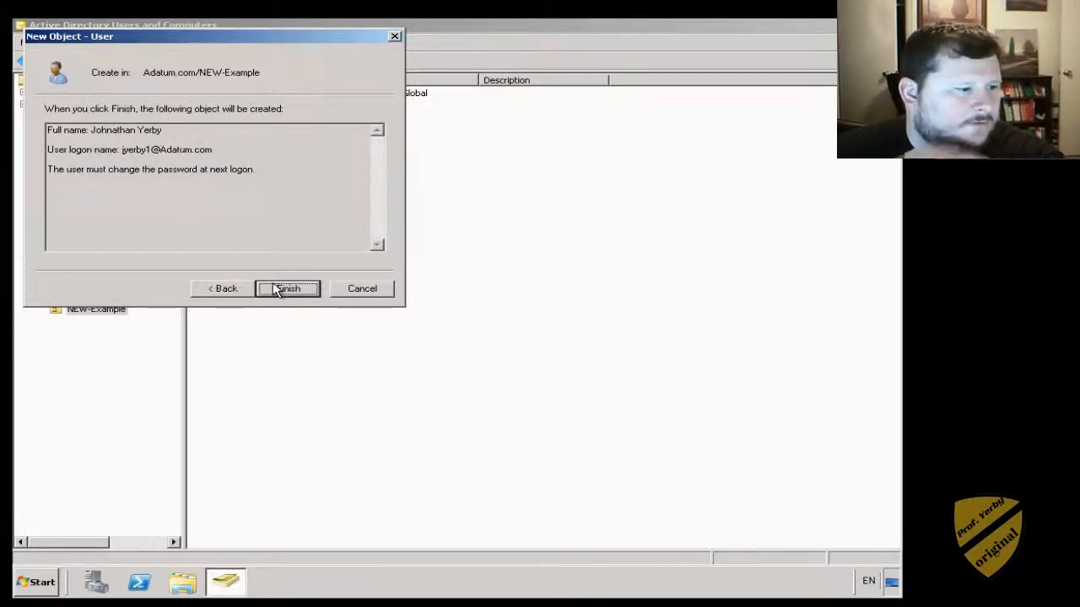
pyautogui.click(281, 289)
# - Open ExampleGroup's properties on the Members tab
pyautogui.click(288, 189)
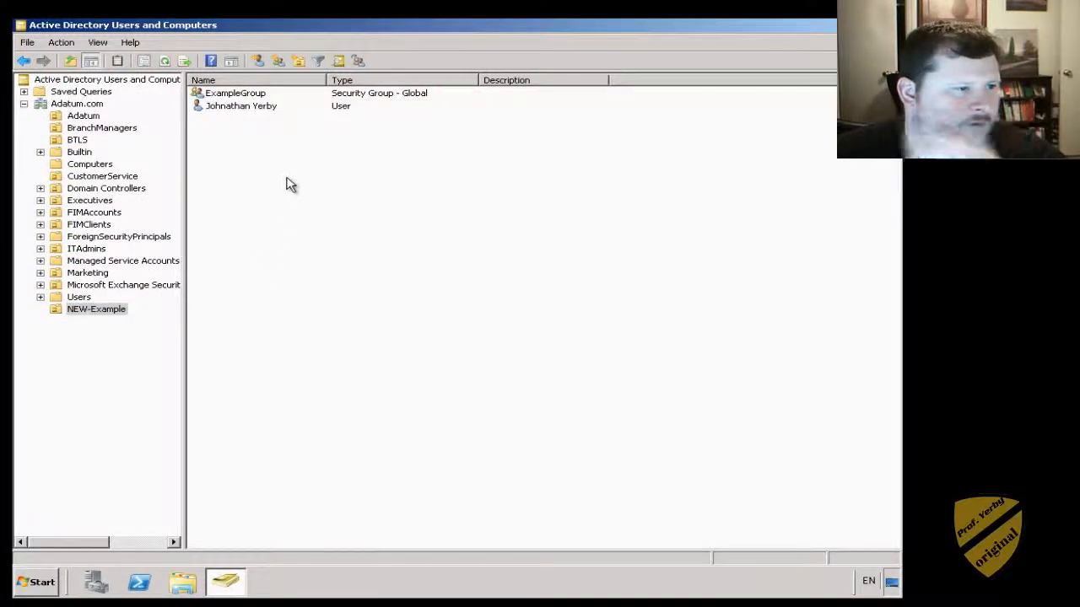
pyautogui.click(243, 95)
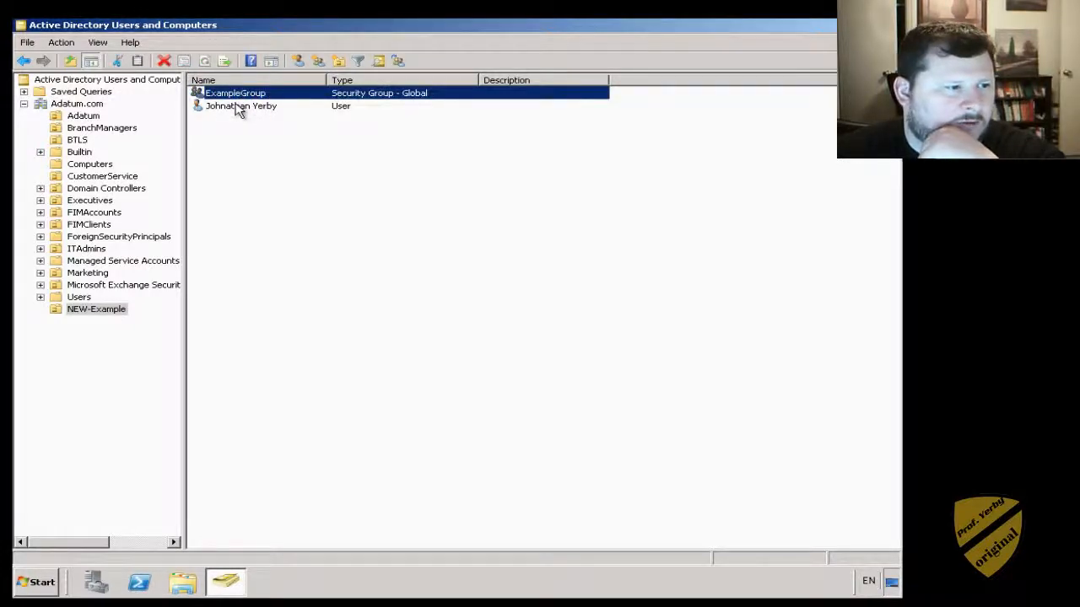
pyautogui.doubleClick(243, 94)
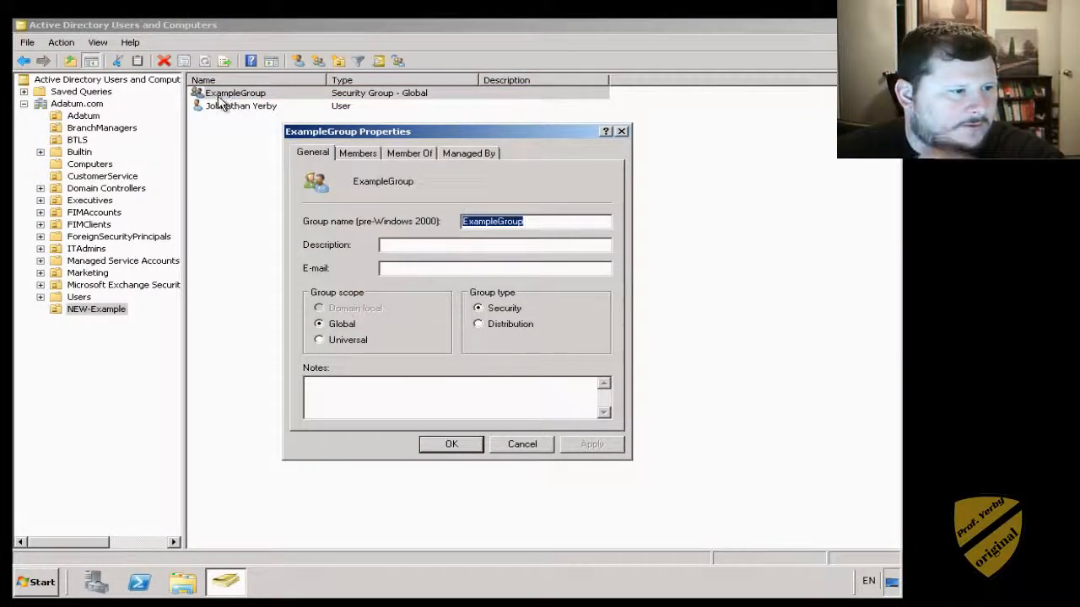
pyautogui.click(347, 157)
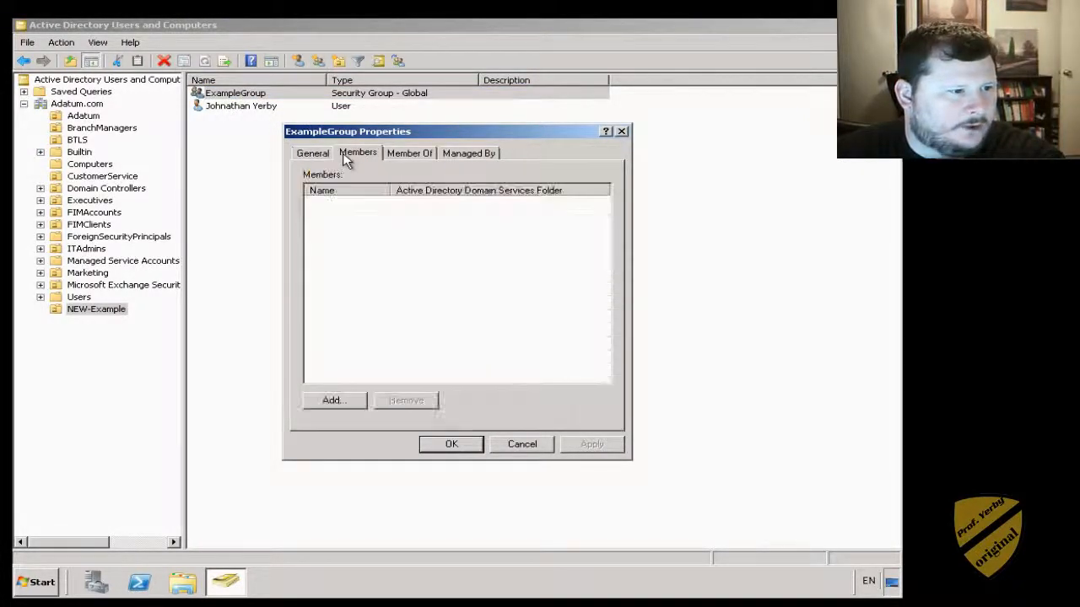
# - Add the new user to ExampleGroup, correcting the logon name until Check Names resolves it
pyautogui.click(333, 401)
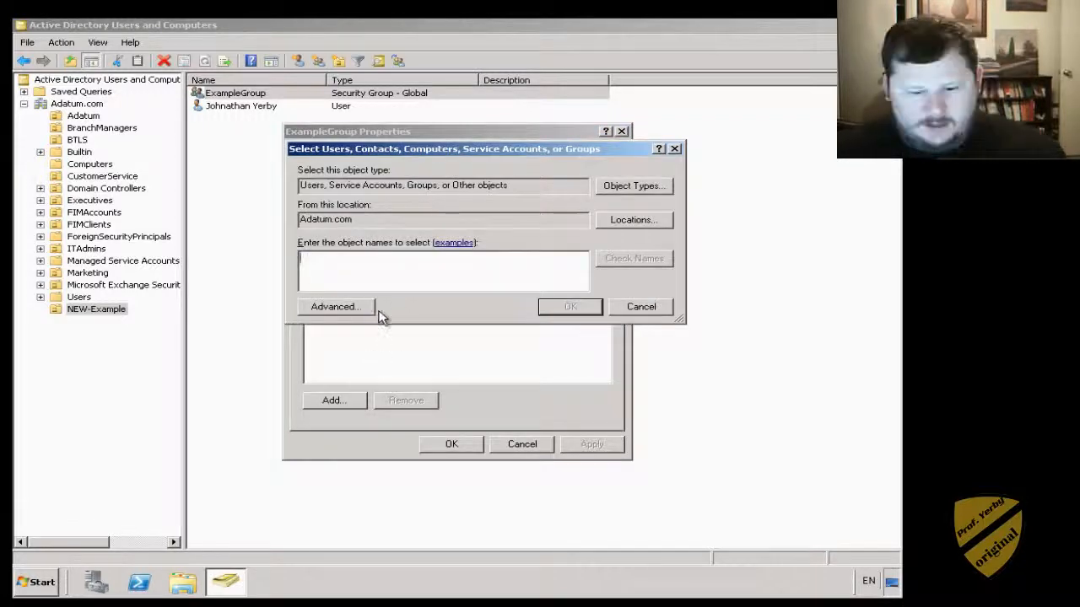
pyautogui.write('yerby')
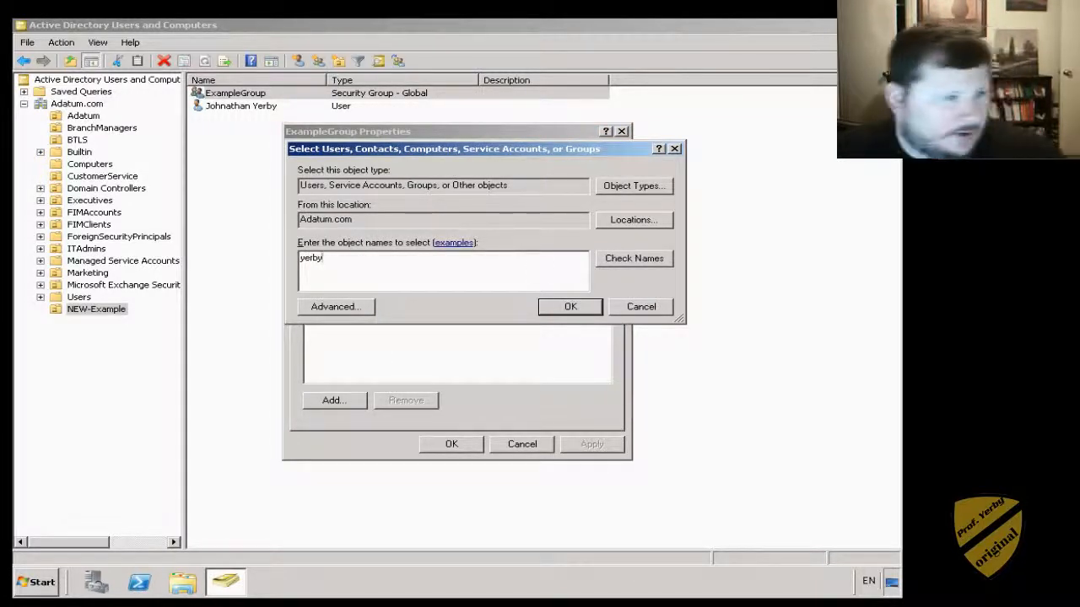
pyautogui.click(633, 261)
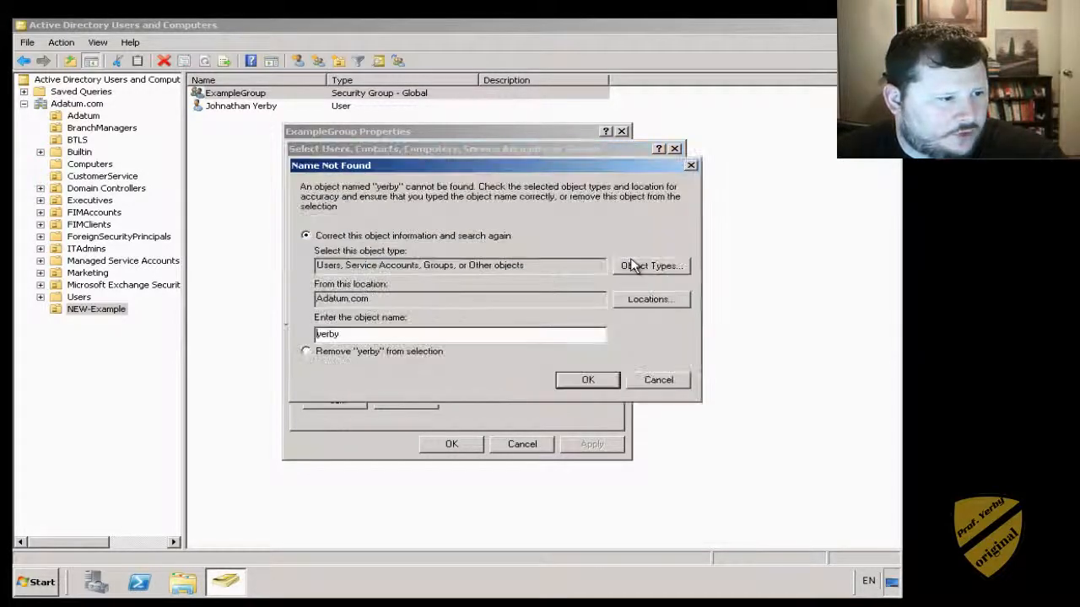
pyautogui.click(658, 380)
pyautogui.doubleClick(480, 259)
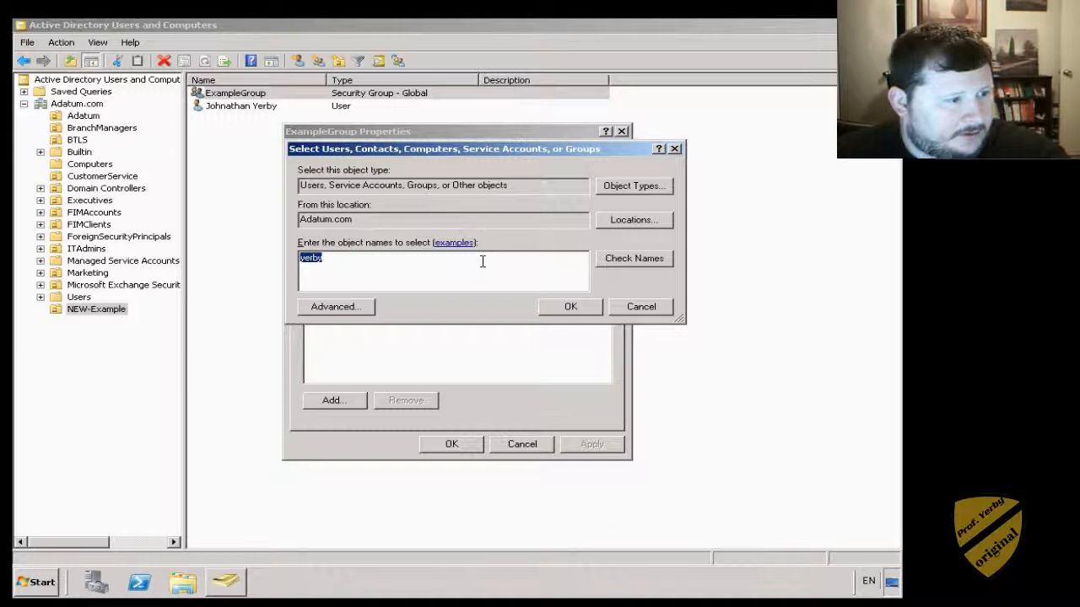
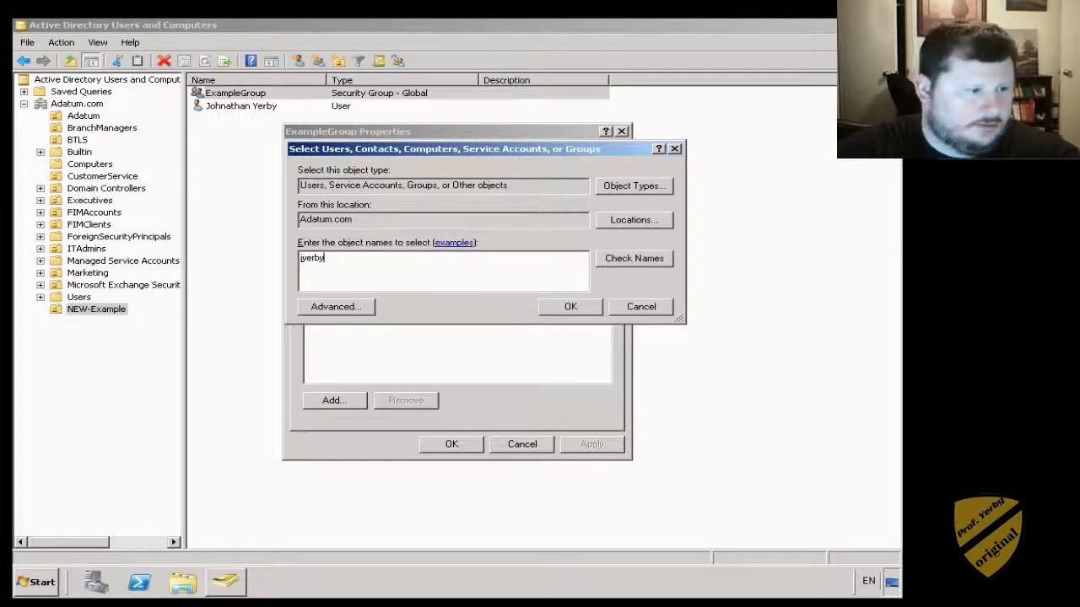
pyautogui.click(609, 265)
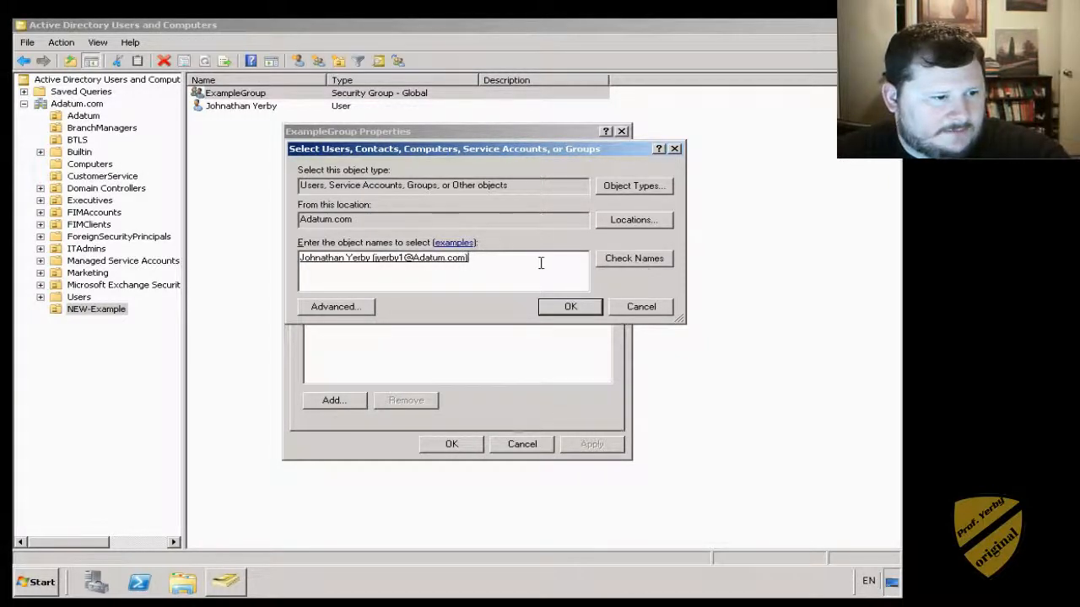
pyautogui.moveTo(492, 262); pyautogui.dragTo(303, 262)
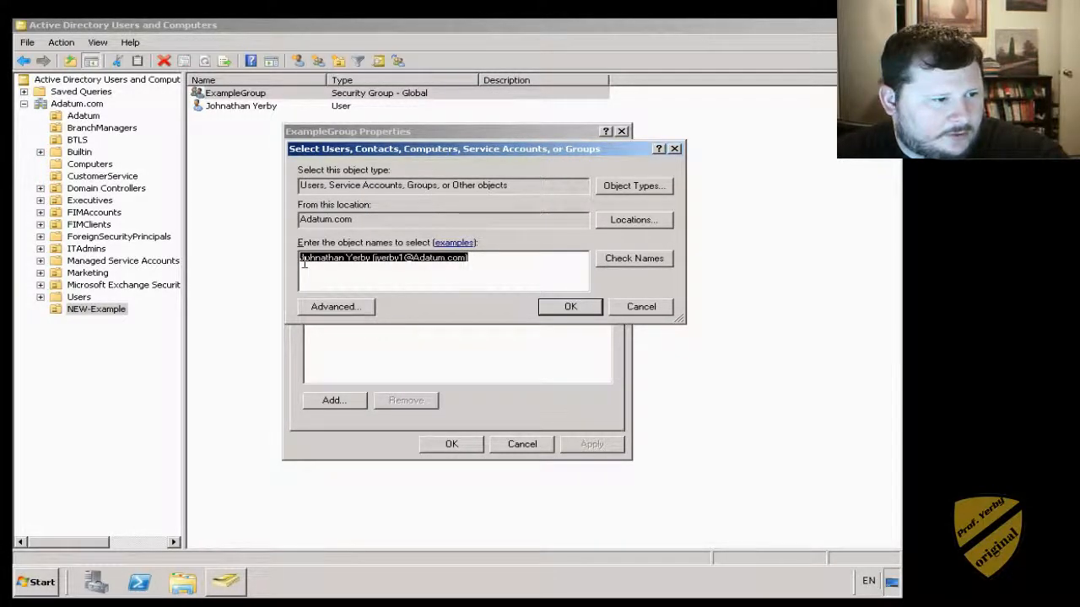
pyautogui.click(502, 264)
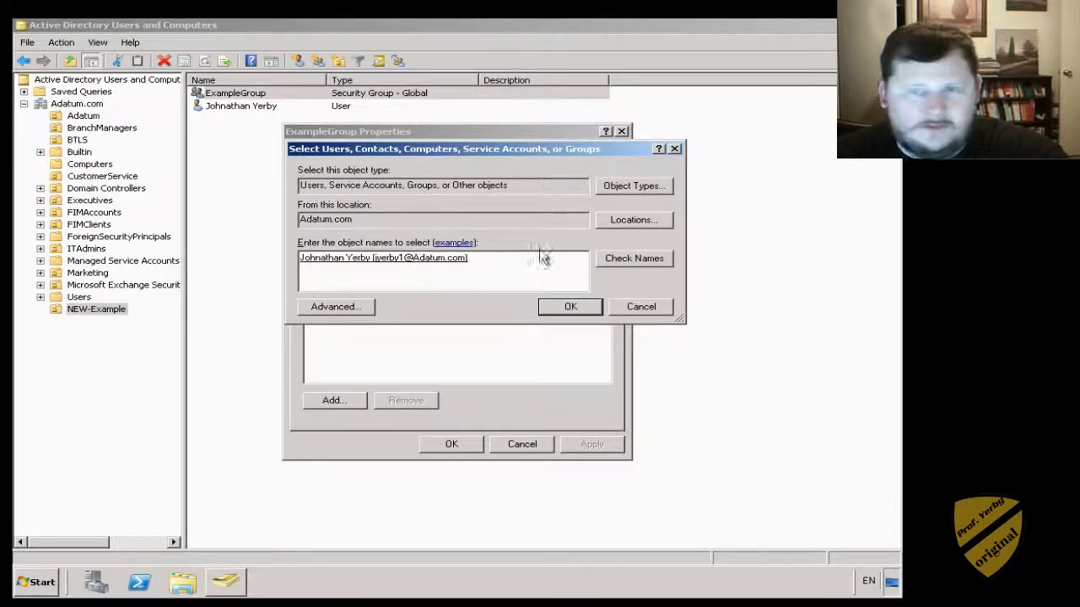
pyautogui.click(565, 309)
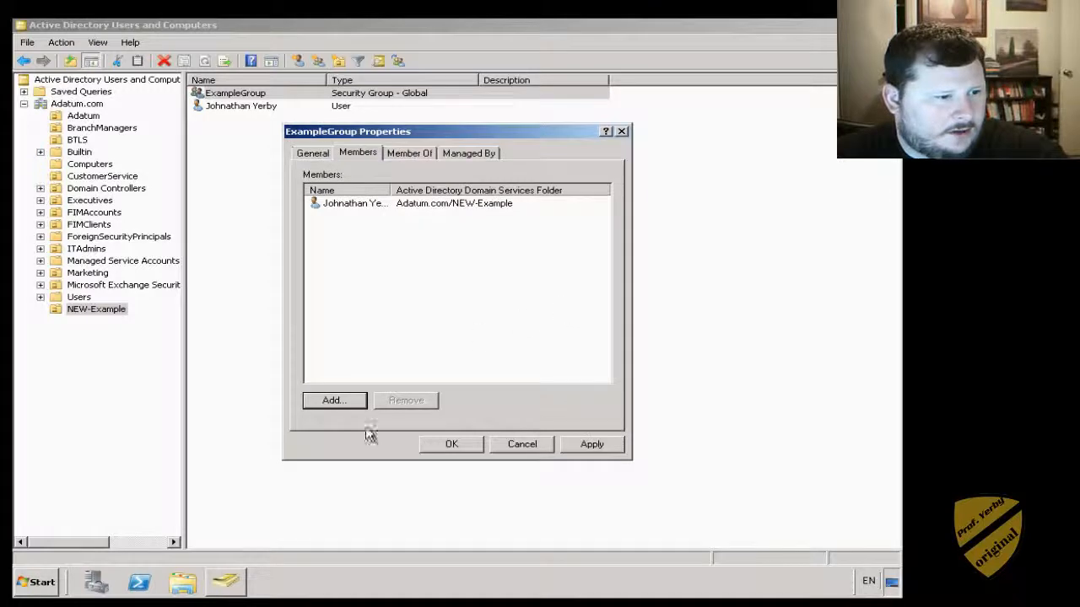
pyautogui.click(334, 402)
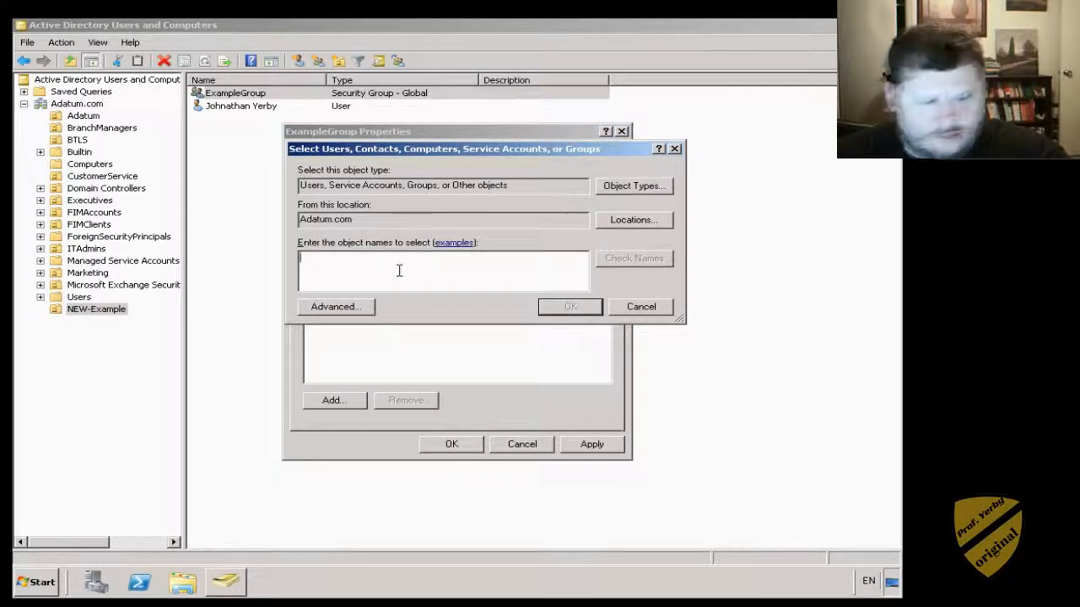
# - Resolve the CustomerService and BranchManagers users from partial-name matches
pyautogui.write('a')
pyautogui.click(622, 263)
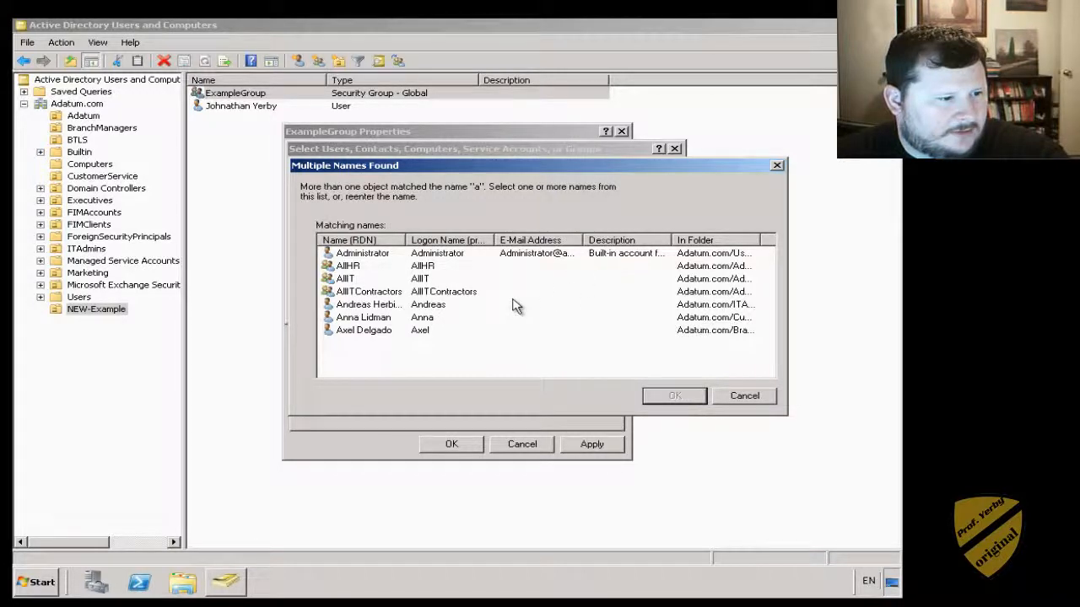
pyautogui.click(386, 319)
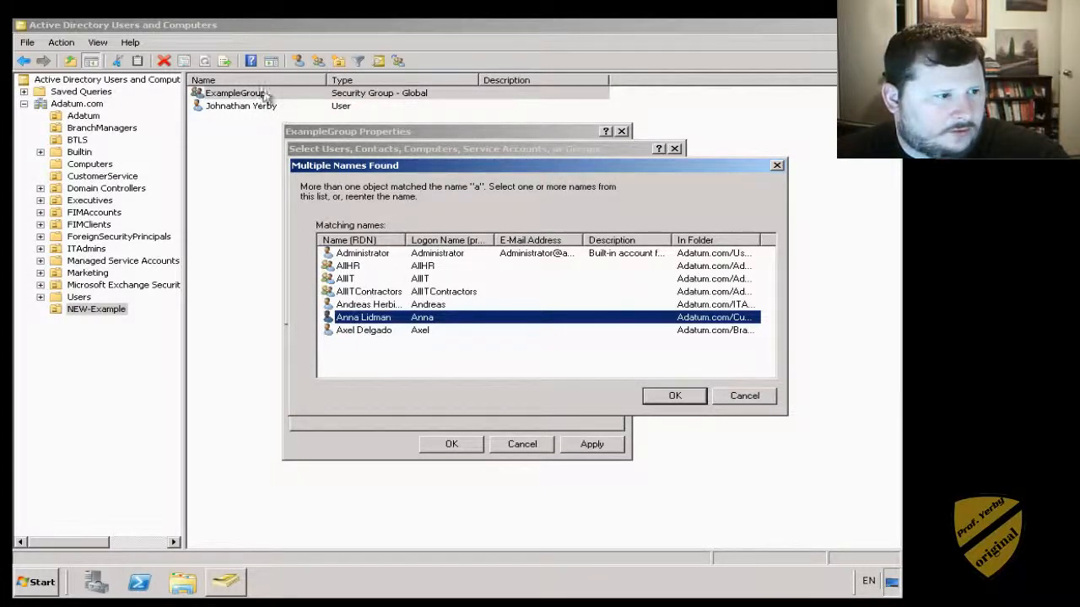
pyautogui.doubleClick(364, 320)
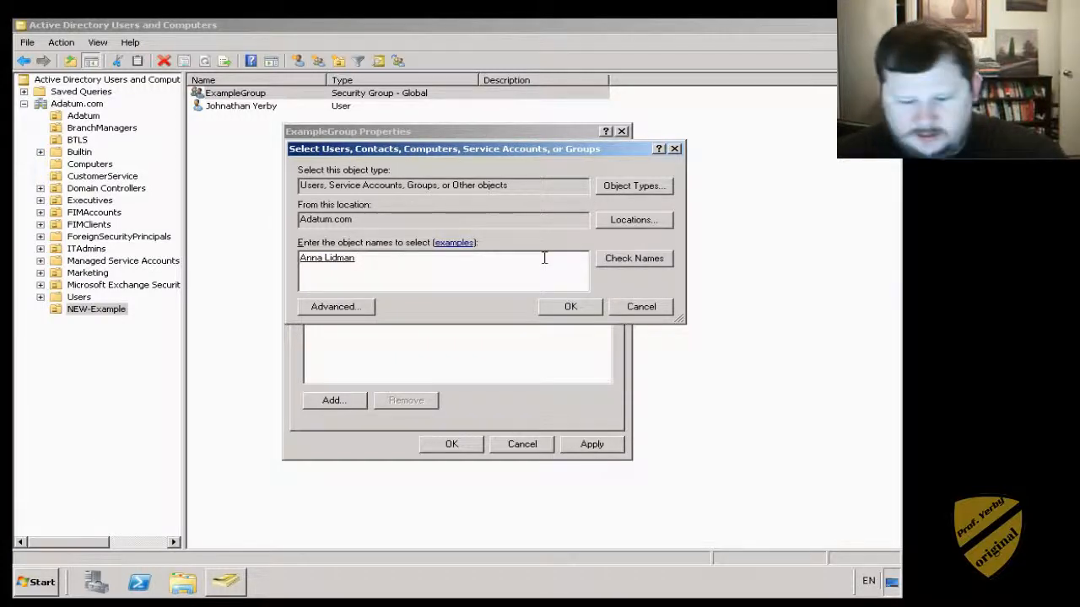
pyautogui.write('a')
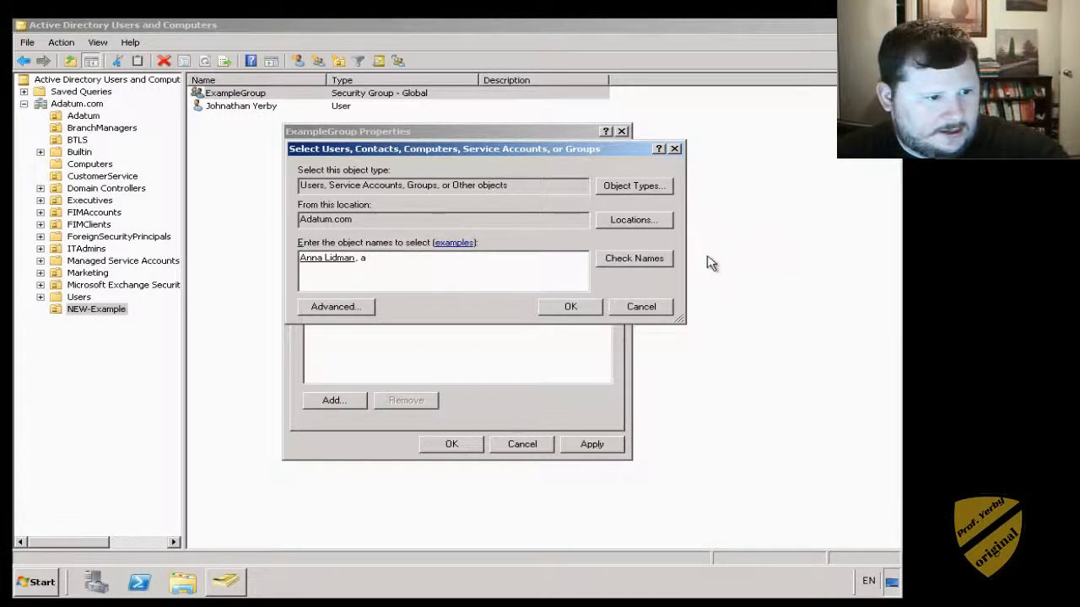
pyautogui.click(665, 261)
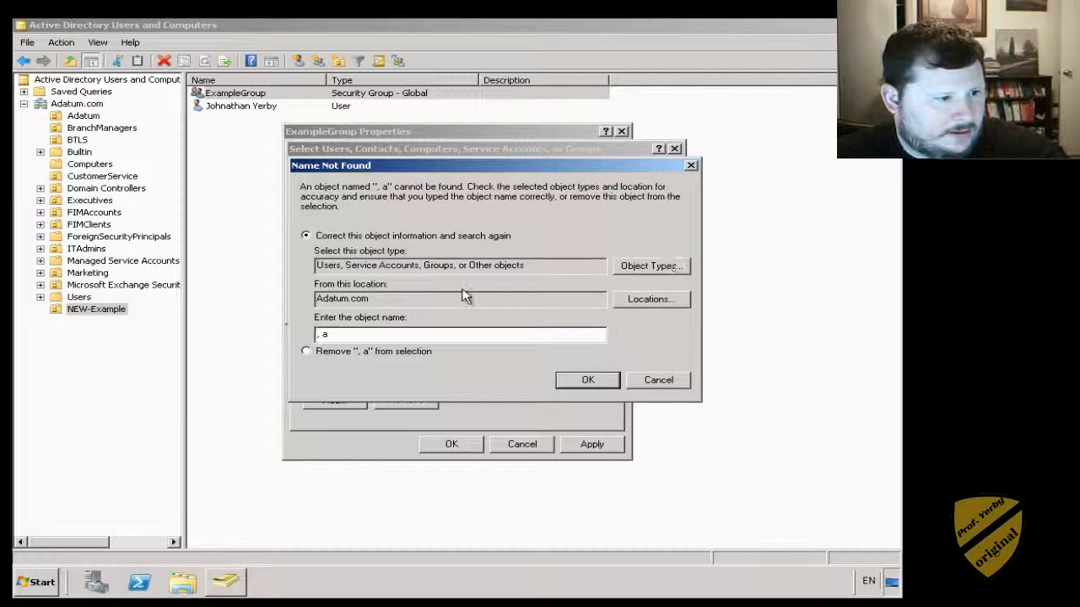
pyautogui.click(684, 382)
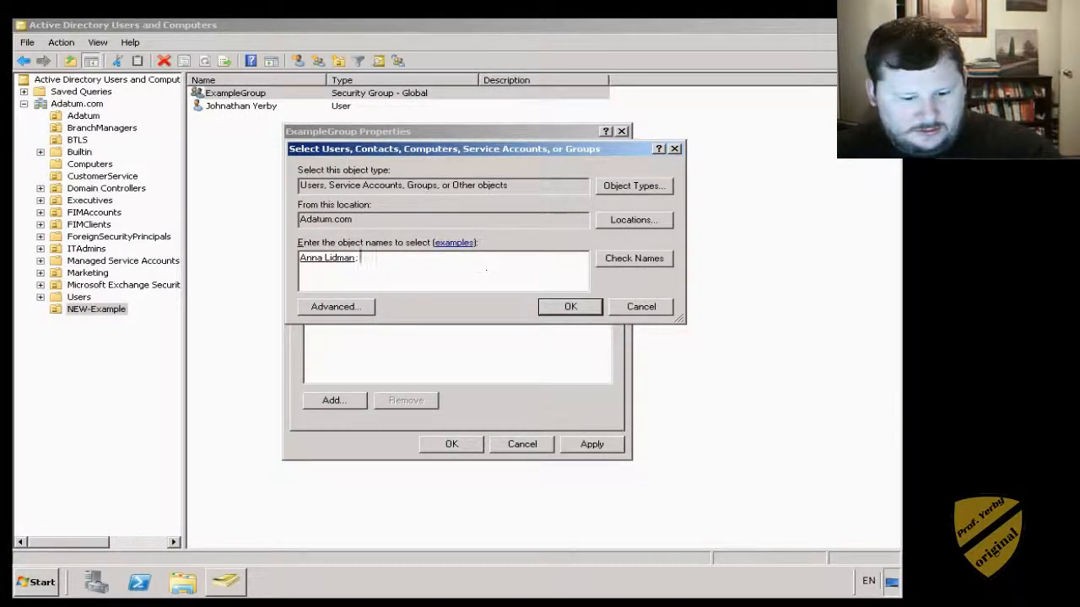
pyautogui.click(634, 258)
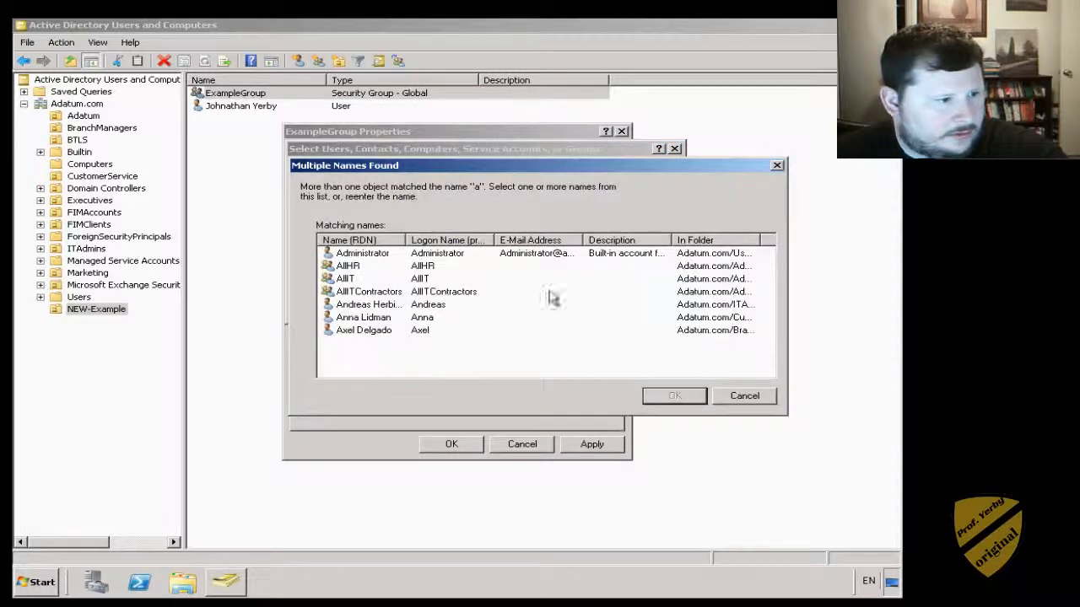
pyautogui.doubleClick(361, 332)
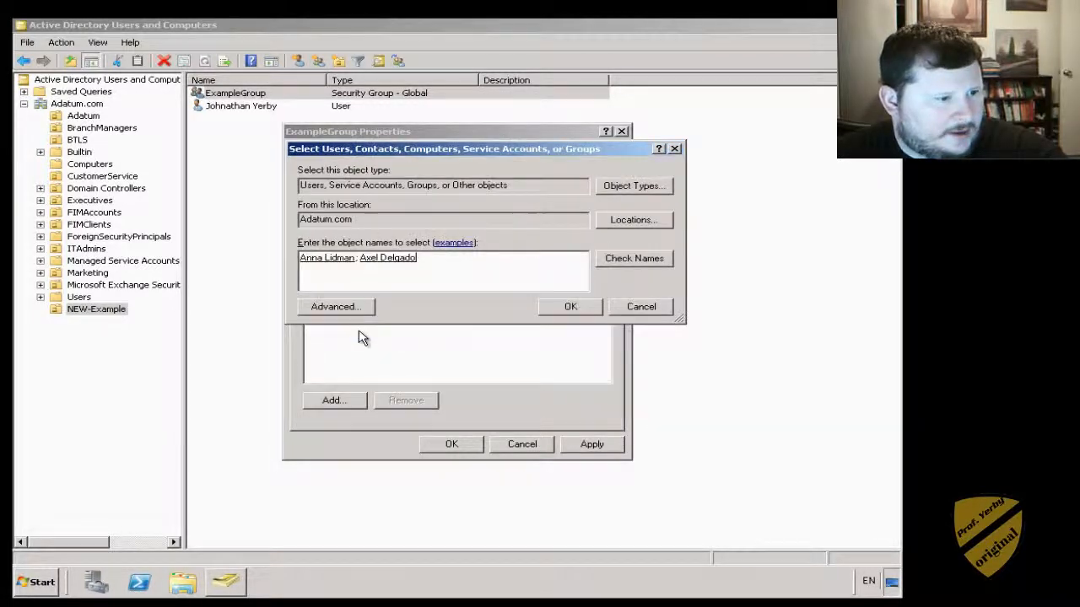
# - Find the AllHR group, then add all three names and save ExampleGroup's membership
pyautogui.click(624, 260)
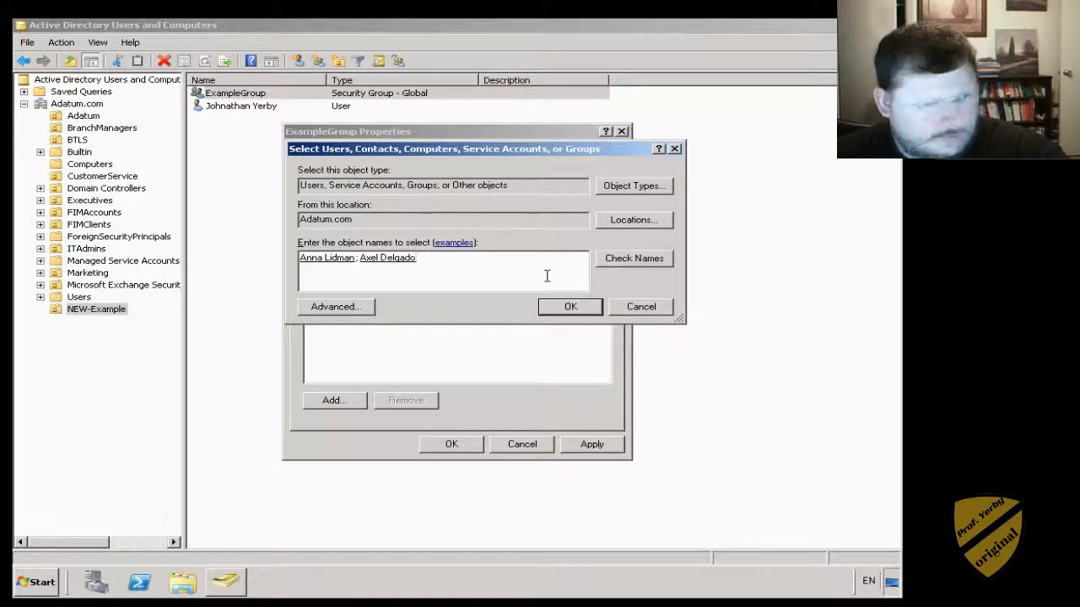
pyautogui.click(619, 265)
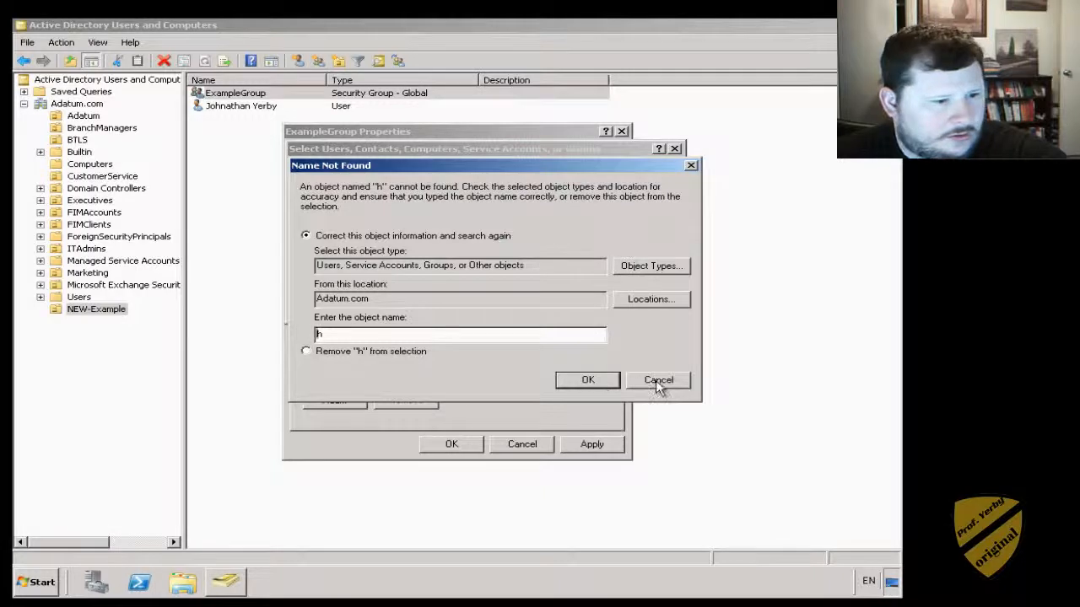
pyautogui.click(657, 381)
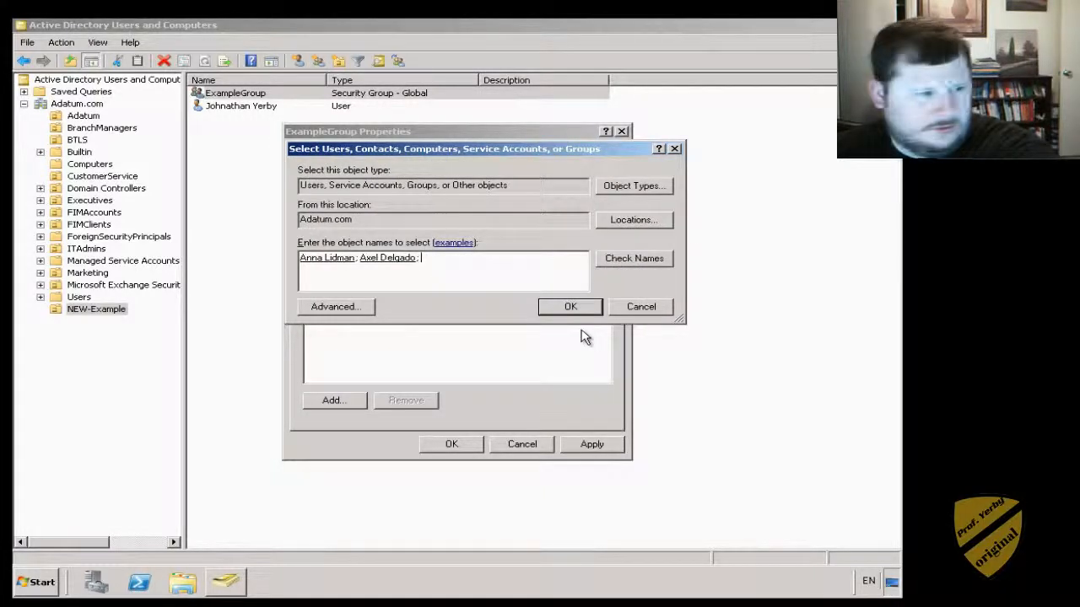
pyautogui.click(653, 260)
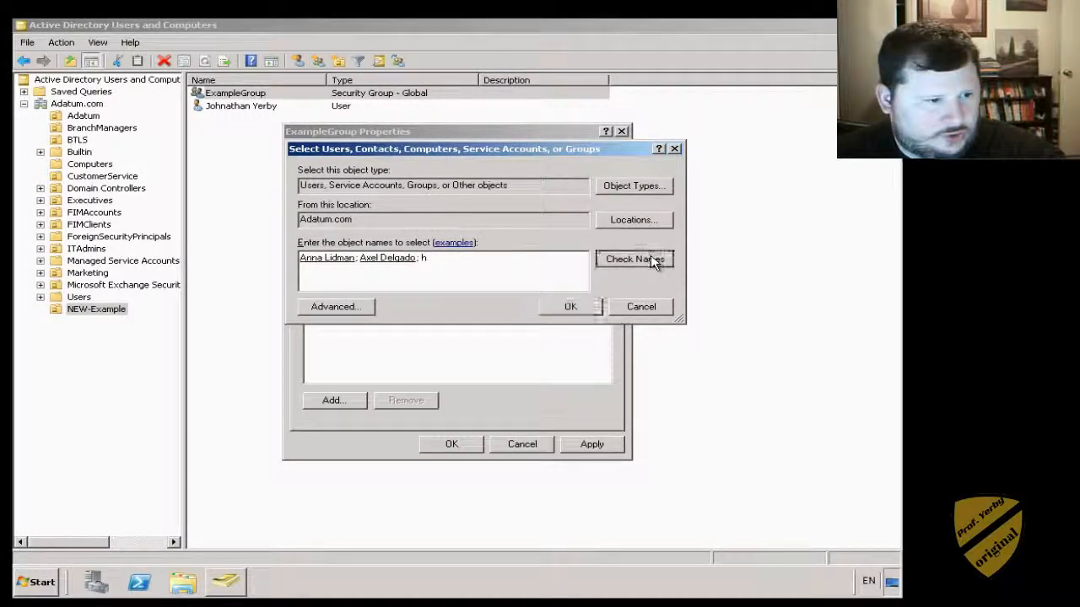
pyautogui.click(675, 379)
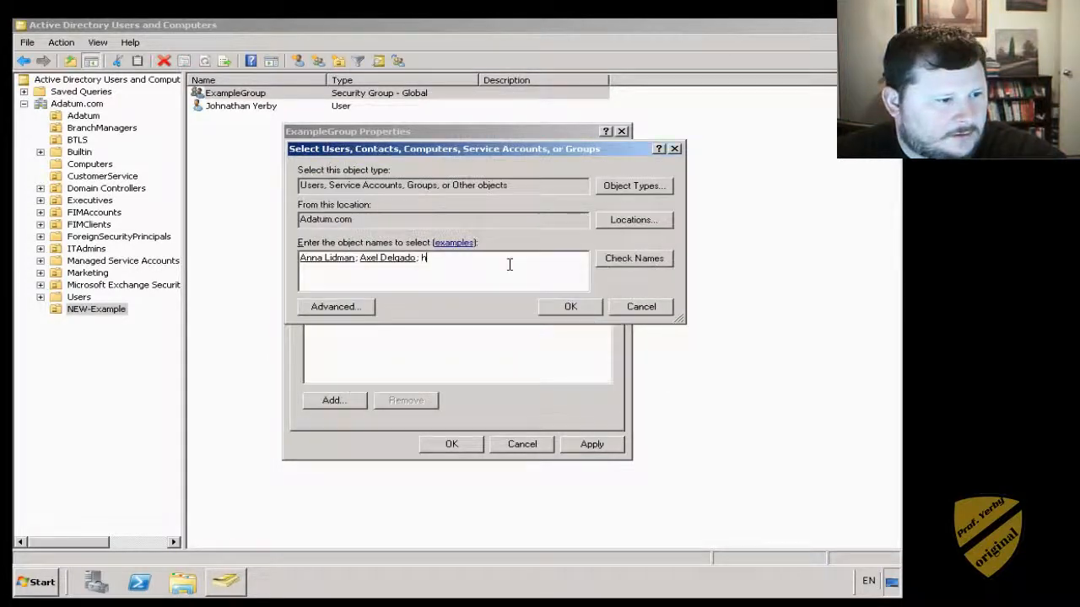
pyautogui.click(637, 260)
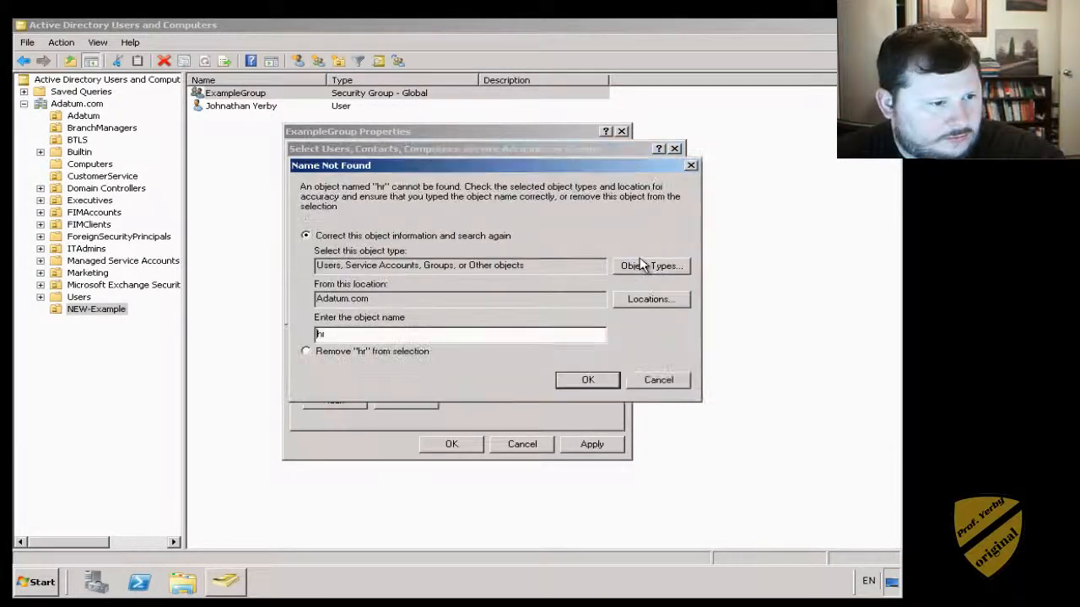
pyautogui.click(649, 380)
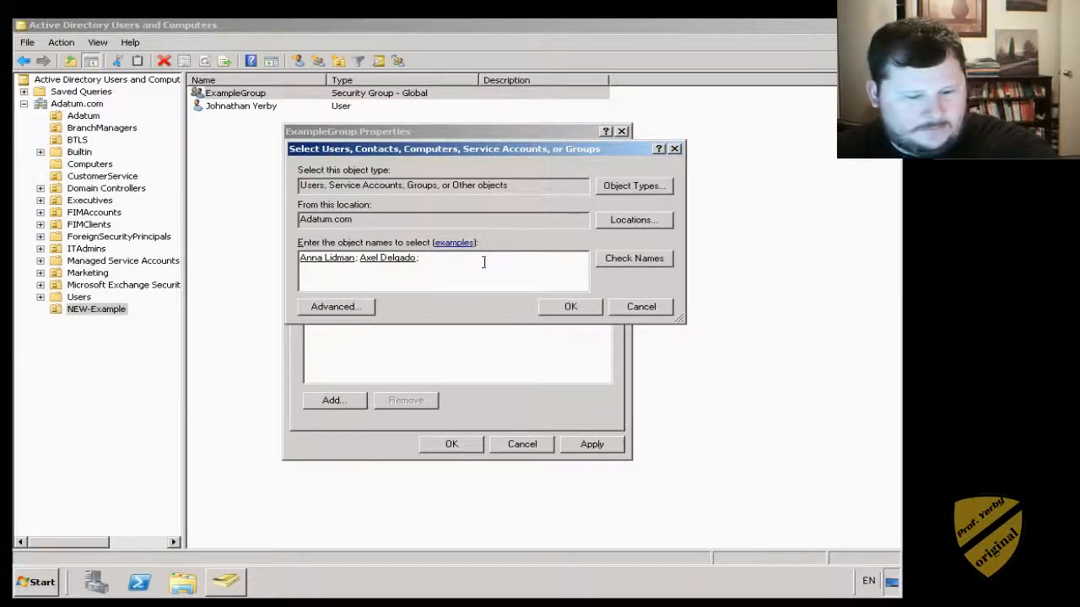
pyautogui.click(634, 259)
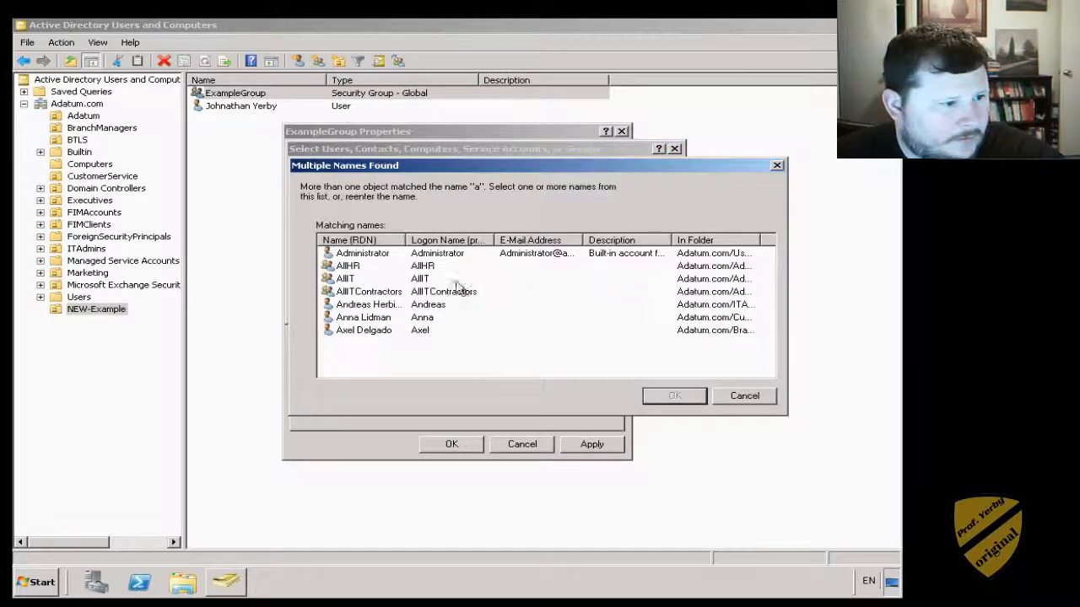
pyautogui.click(344, 266)
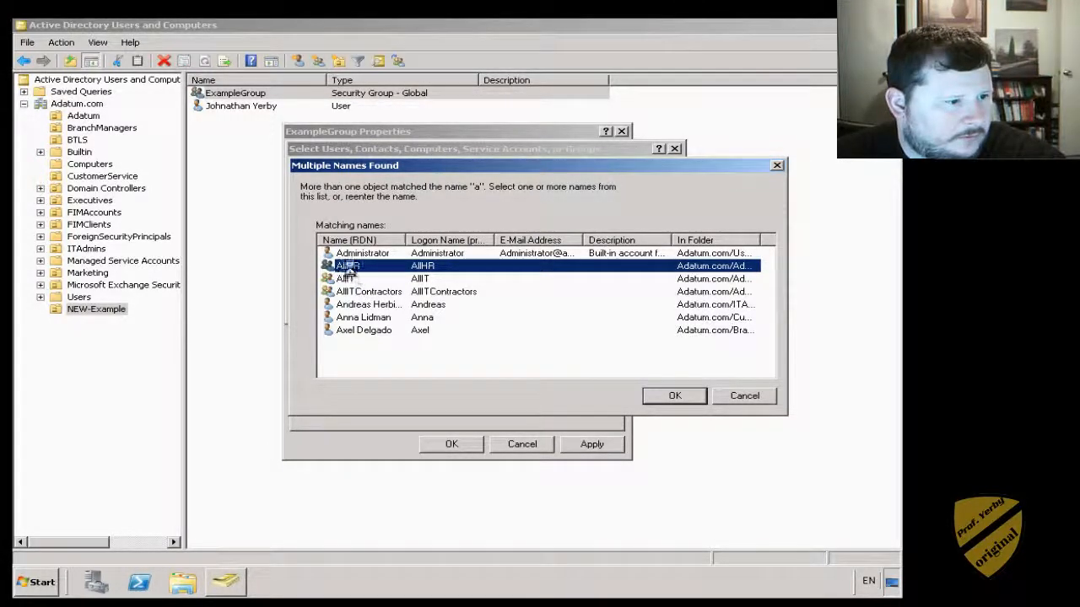
pyautogui.doubleClick(349, 268)
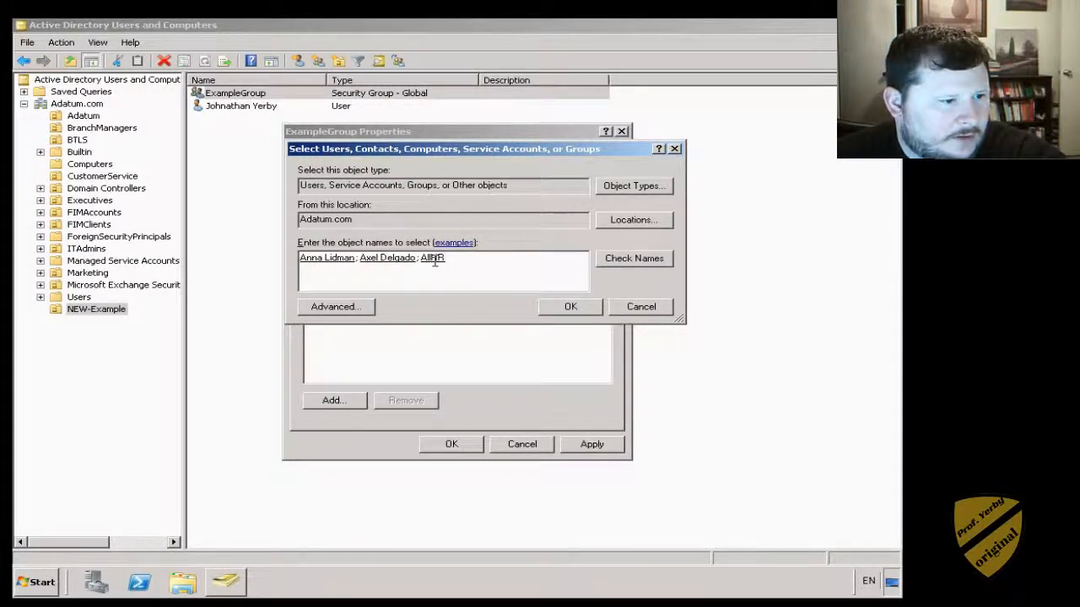
pyautogui.click(550, 306)
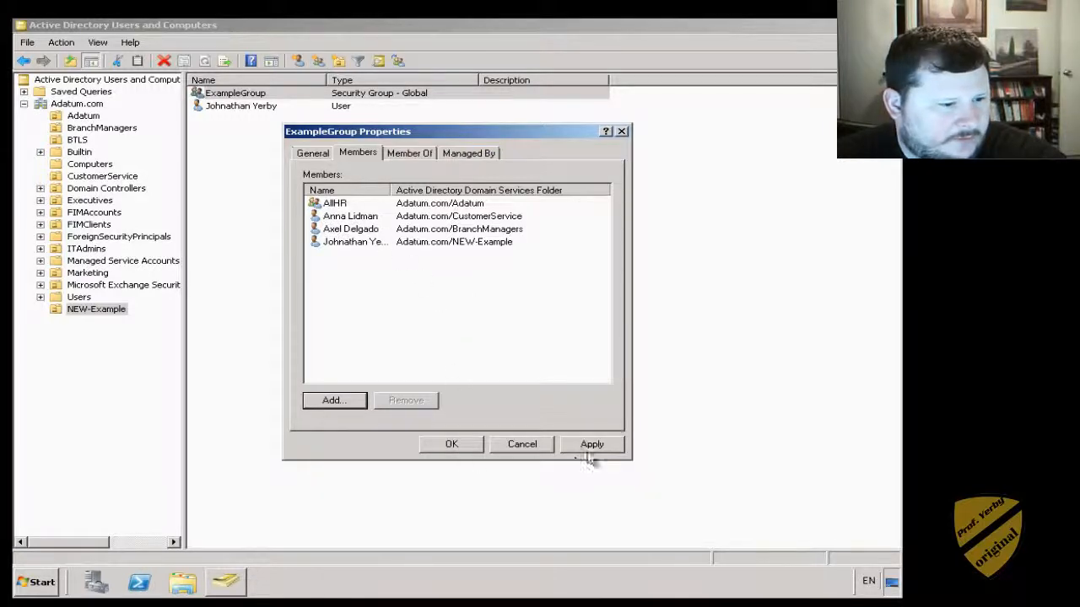
pyautogui.click(456, 447)
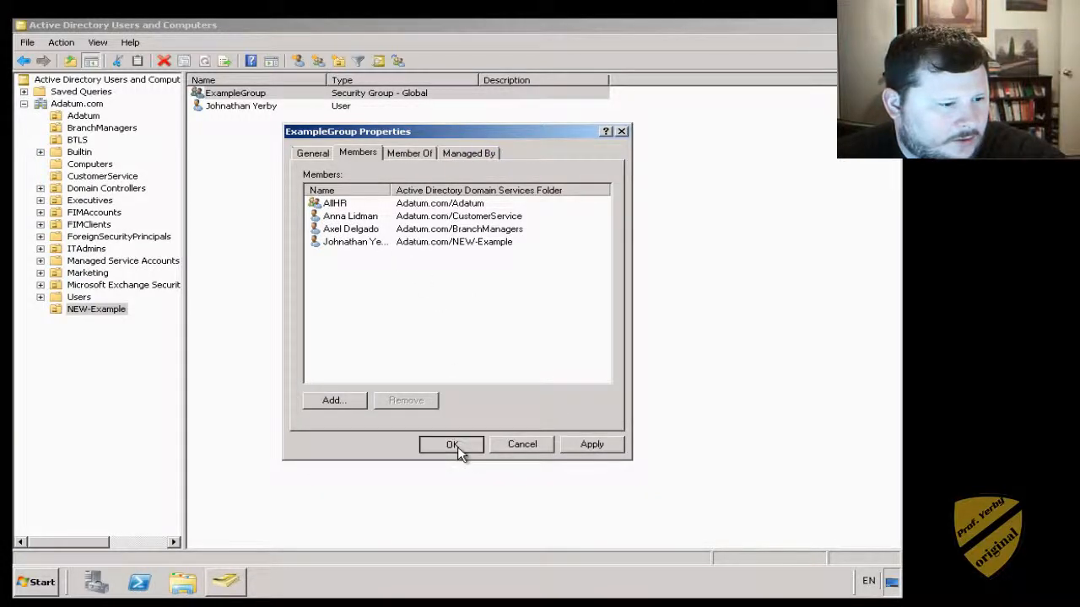
# - Select ExampleGroup, launch Group Policy Management, and view BTLS's linked GPOs
pyautogui.click(326, 278)
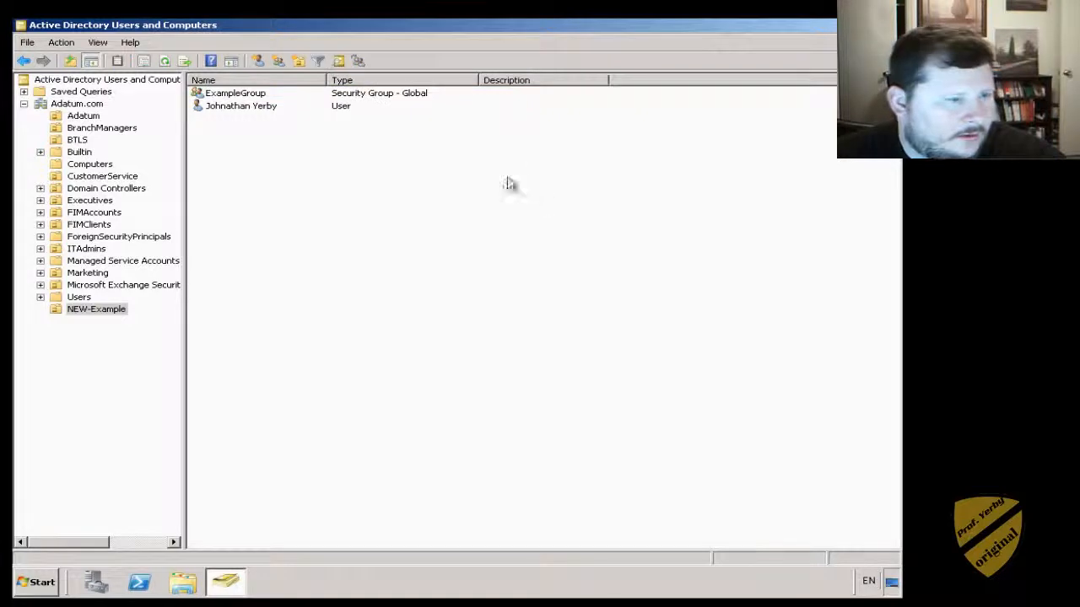
pyautogui.click(238, 96)
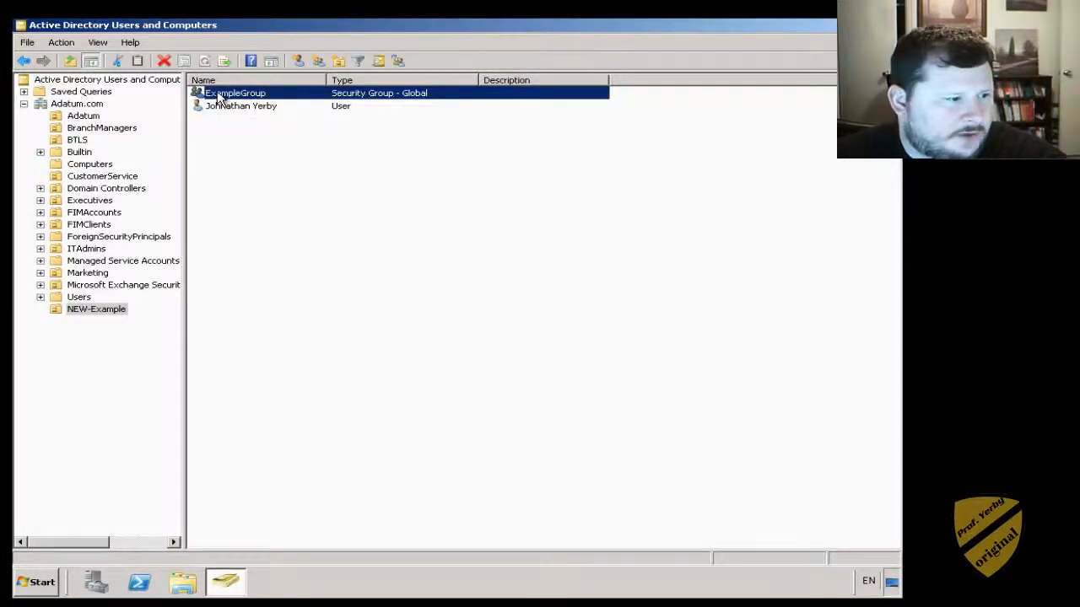
pyautogui.click(35, 582)
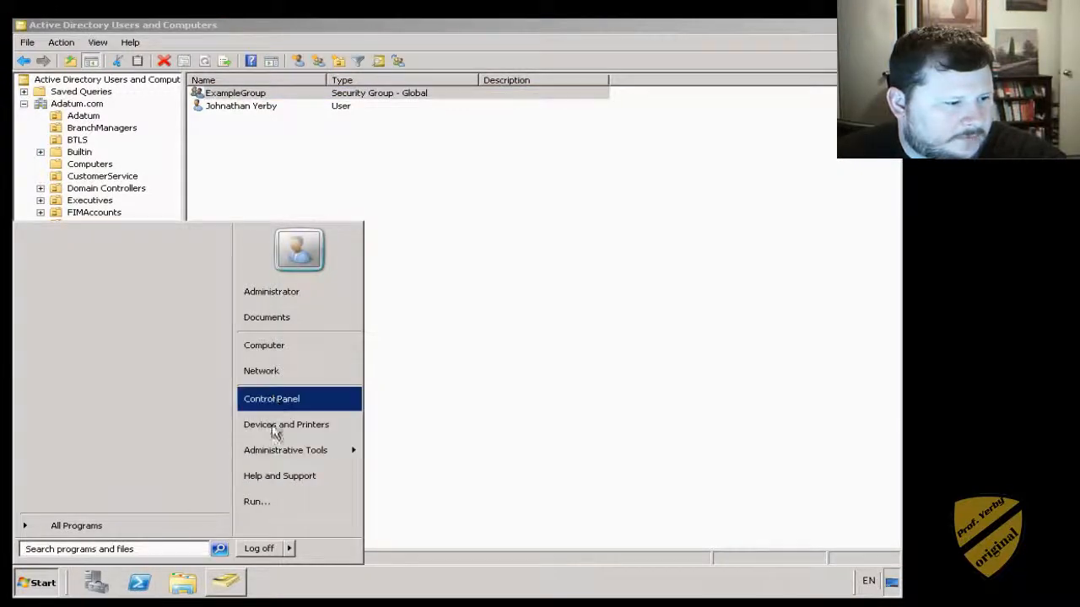
pyautogui.moveTo(278, 456)
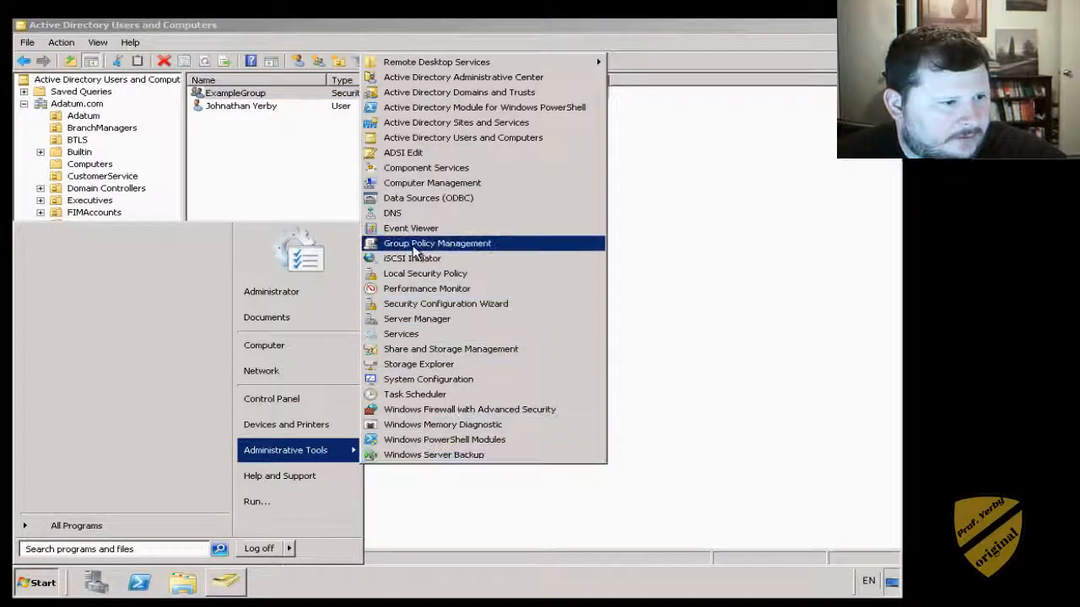
pyautogui.click(466, 250)
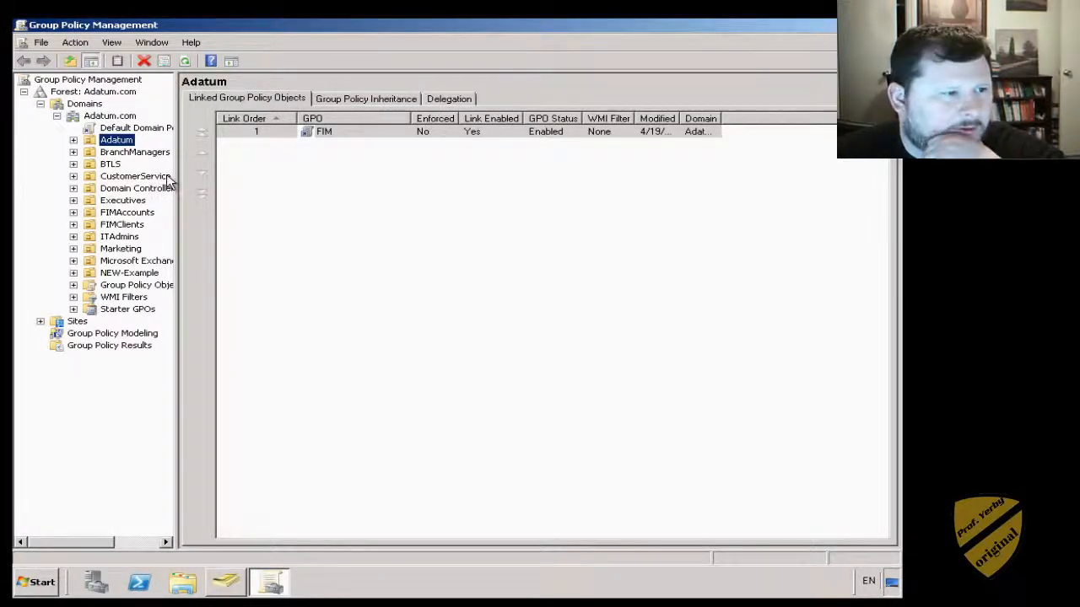
pyautogui.click(110, 165)
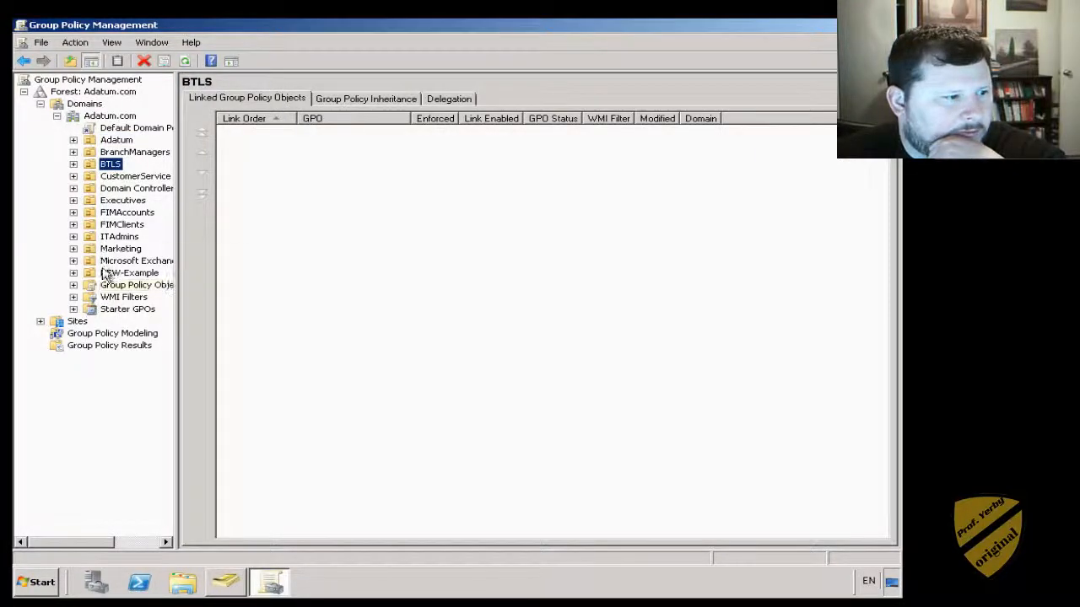
# - Link the existing Default Domain Policy GPO to the NEW-Example OU at link order 1
pyautogui.click(105, 277)
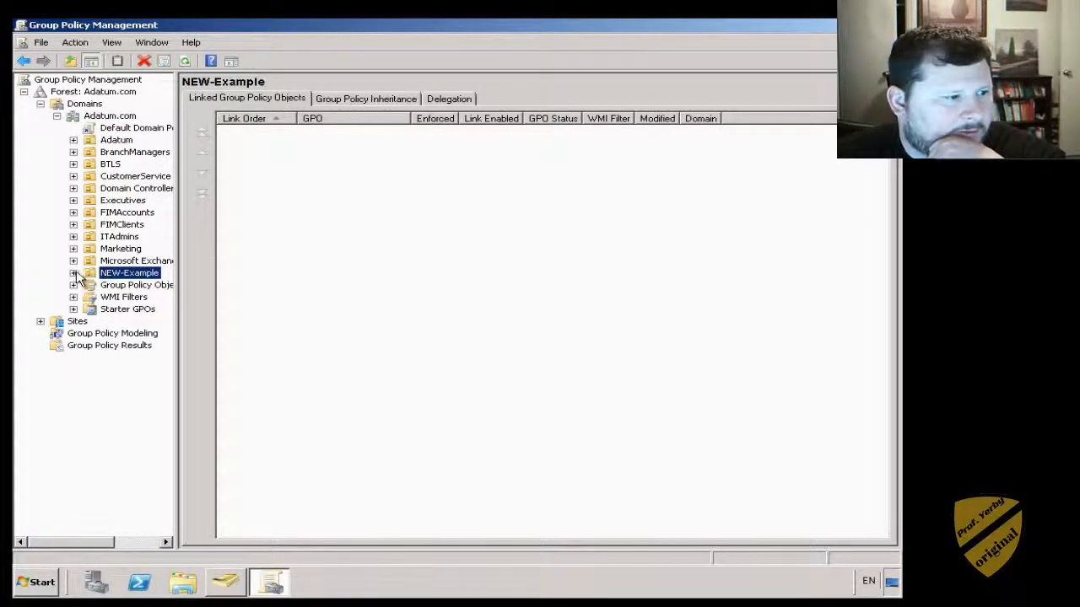
pyautogui.click(312, 229)
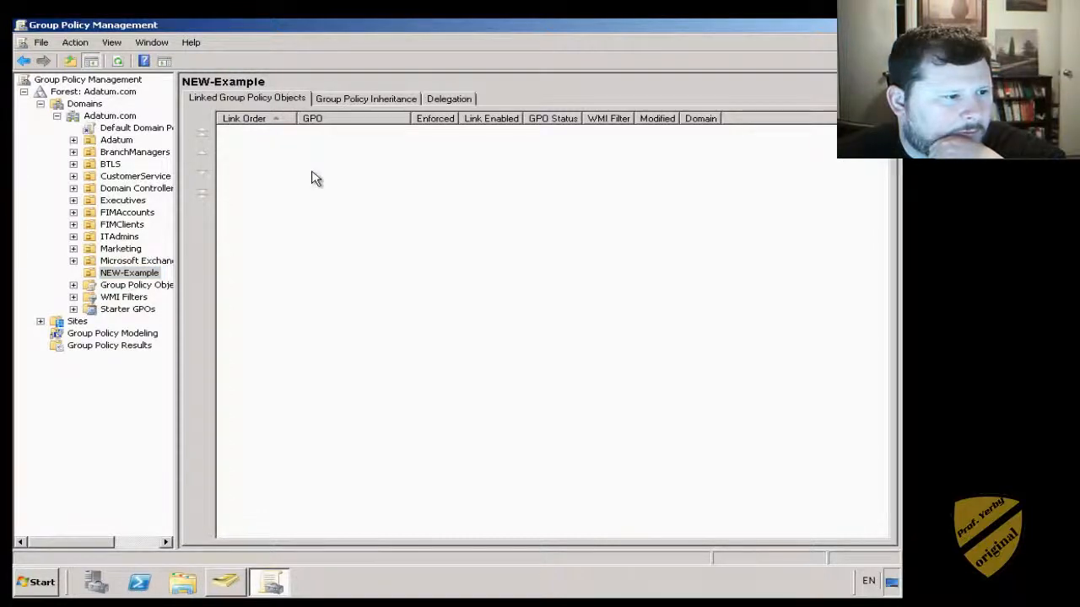
pyautogui.rightClick(103, 277)
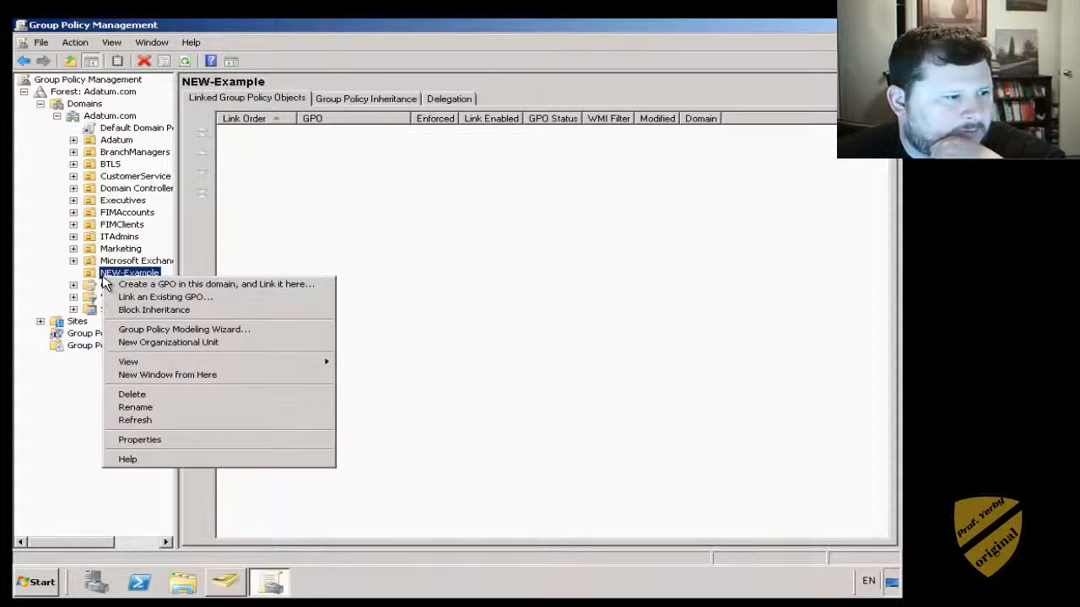
pyautogui.click(194, 297)
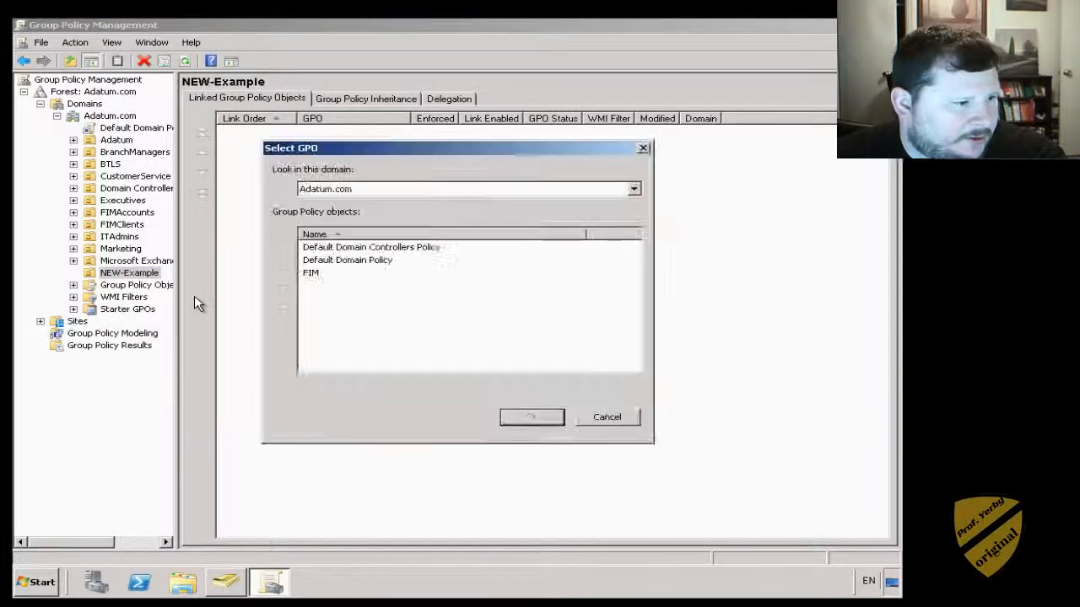
pyautogui.click(370, 261)
pyautogui.click(531, 417)
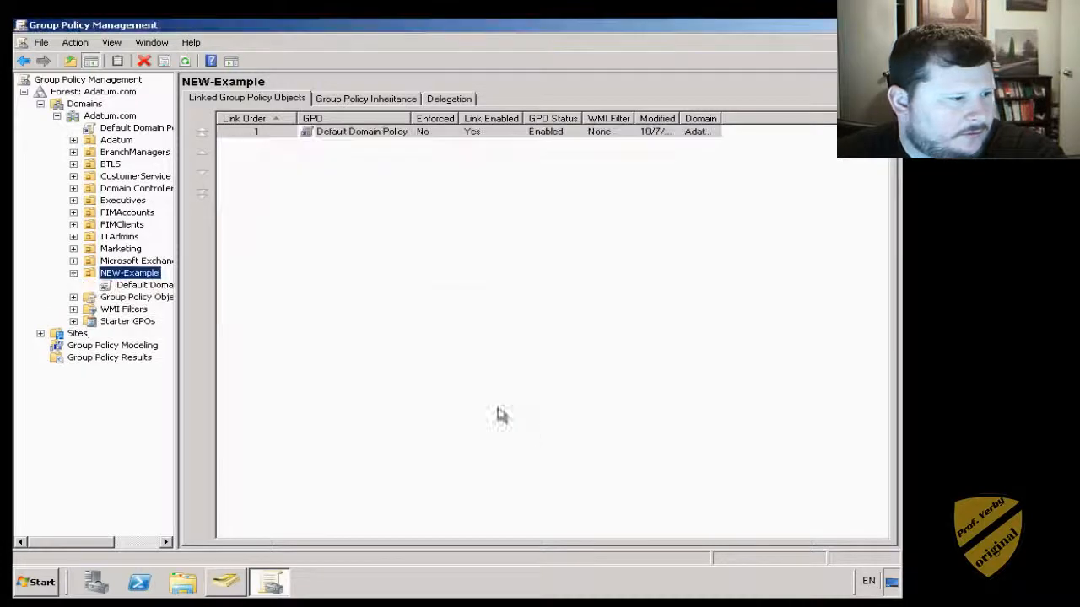
pyautogui.rightClick(126, 278)
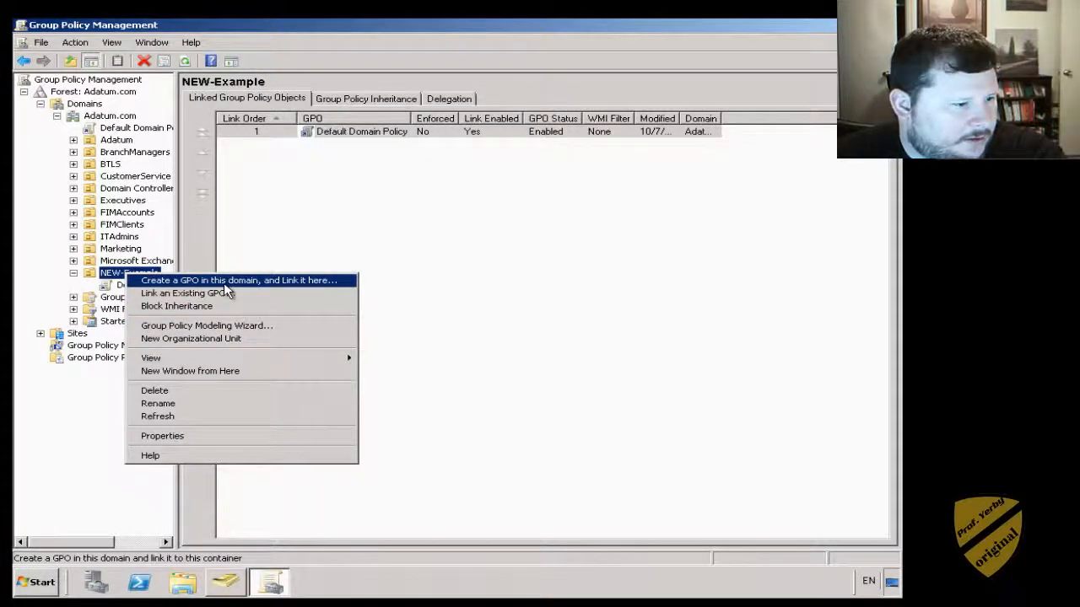
pyautogui.click(397, 226)
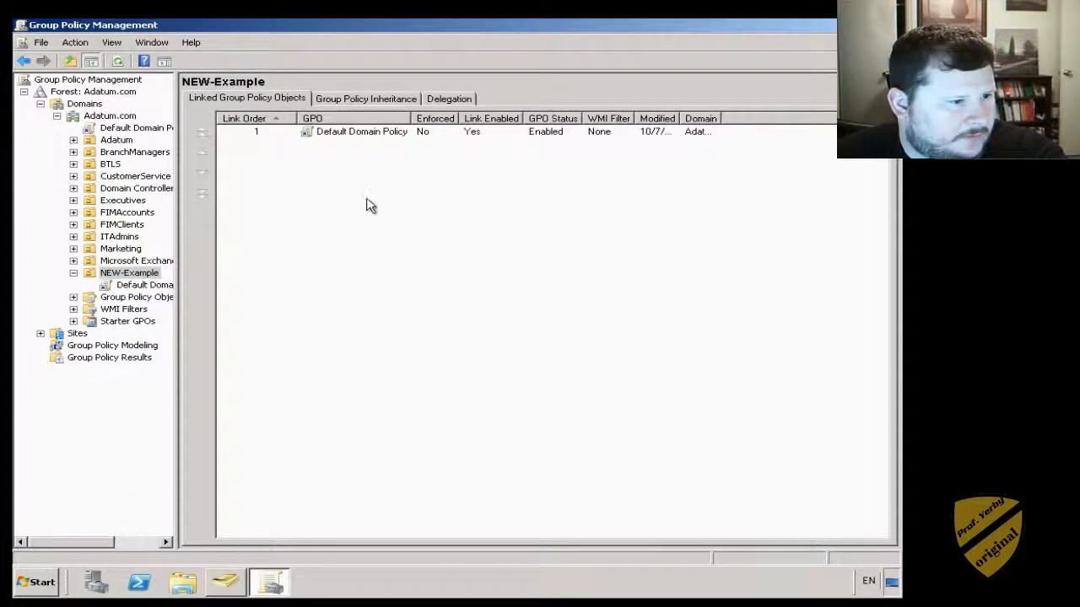
# - Create a GPO named Example Policy with no starter GPO, linked to NEW-Example, and open its link
pyautogui.rightClick(135, 273)
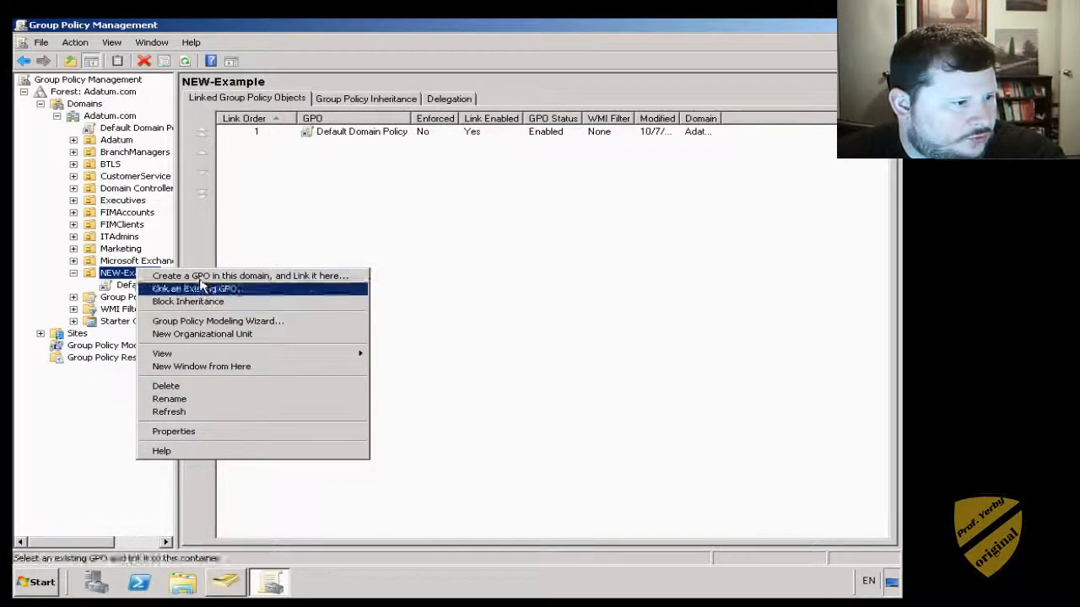
pyautogui.click(200, 277)
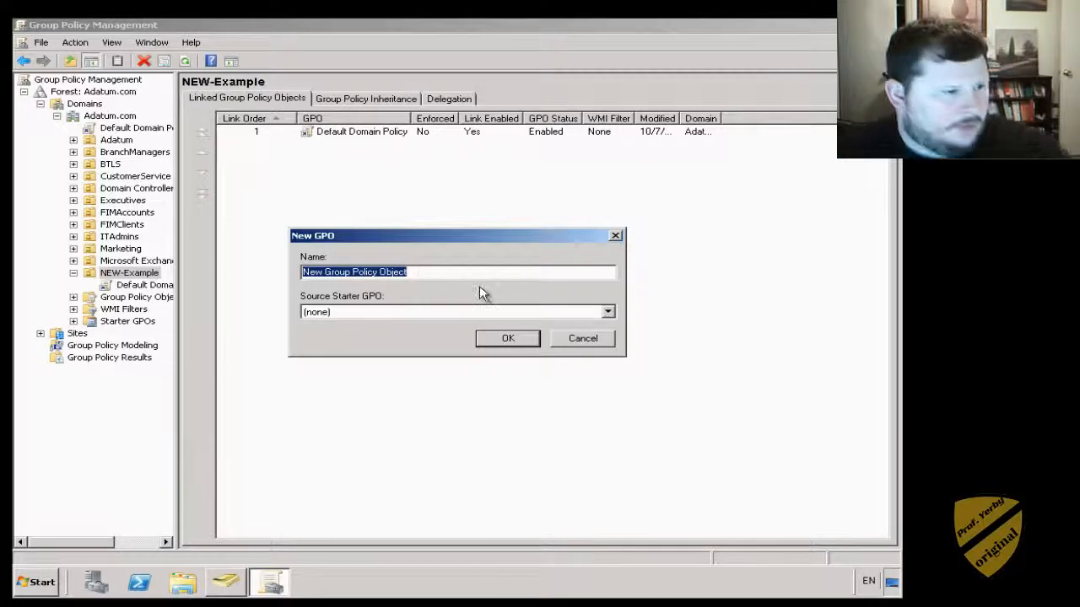
pyautogui.write('Ex')
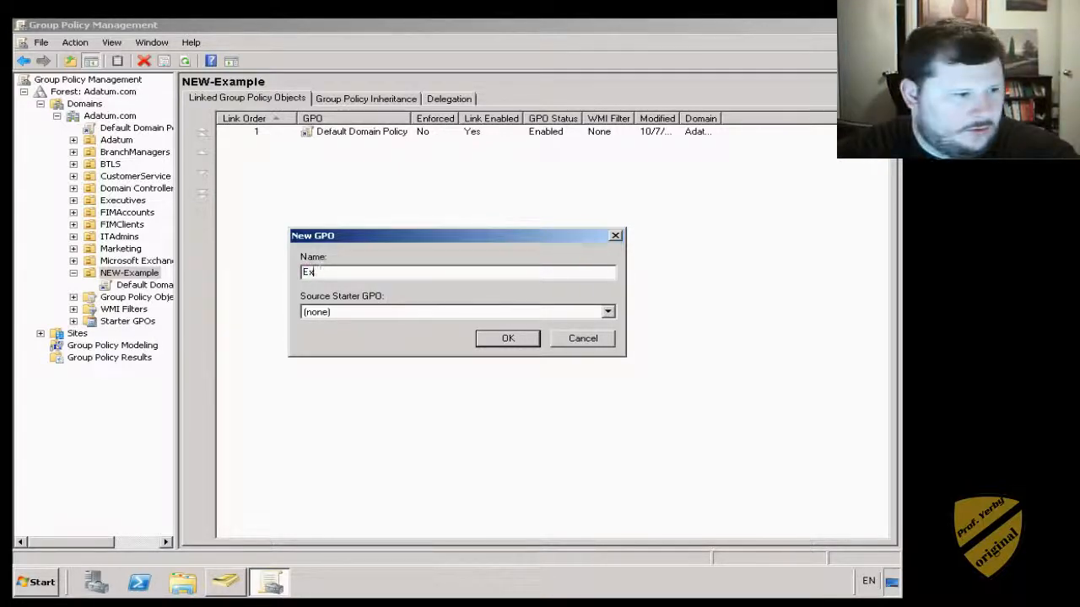
pyautogui.write('ample Policy')
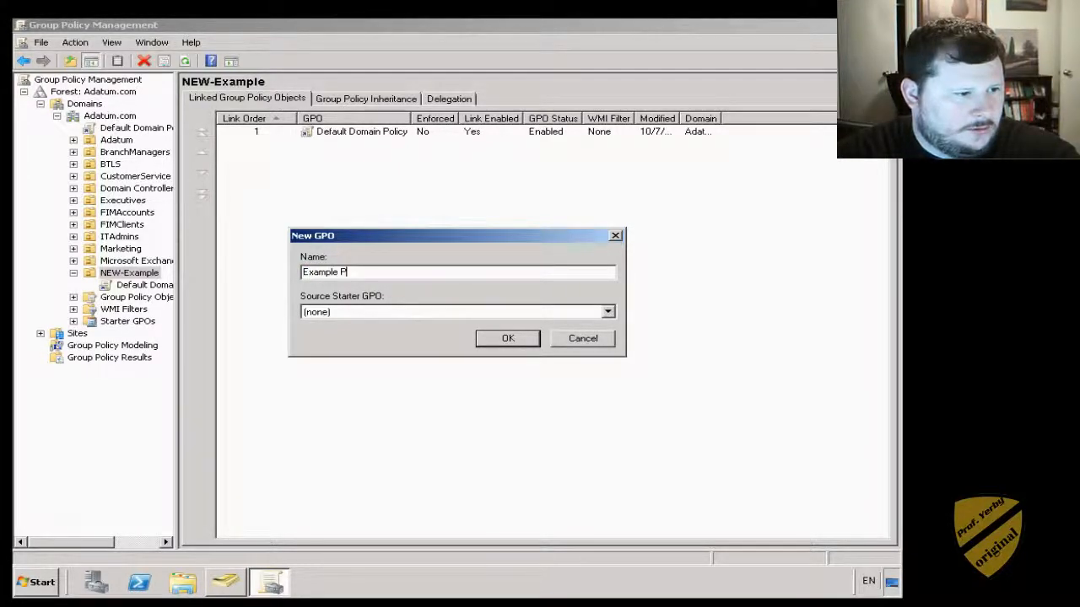
pyautogui.click(607, 312)
pyautogui.click(591, 326)
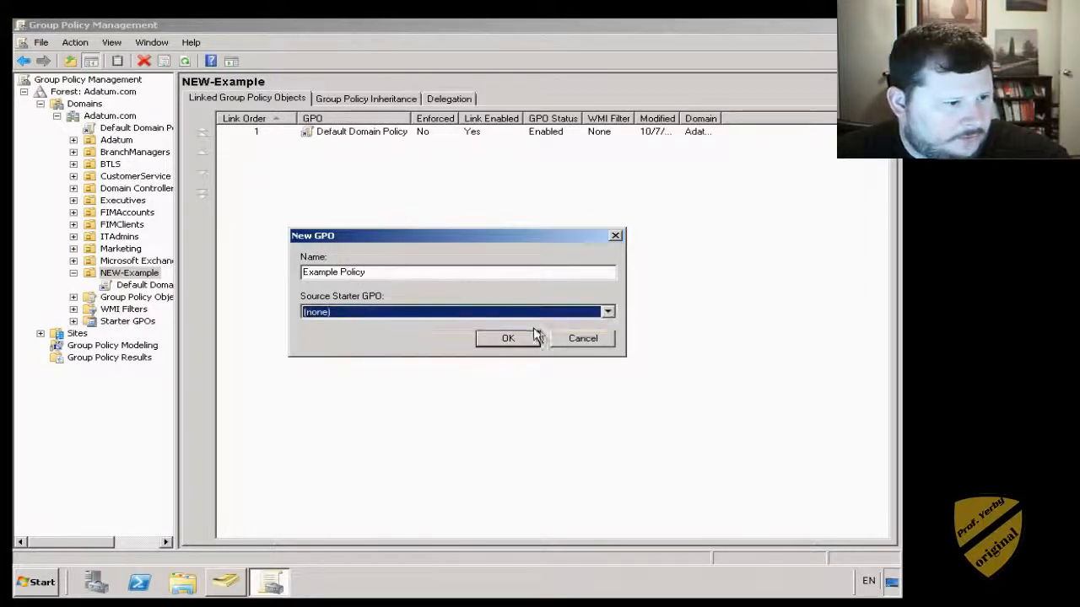
pyautogui.click(510, 339)
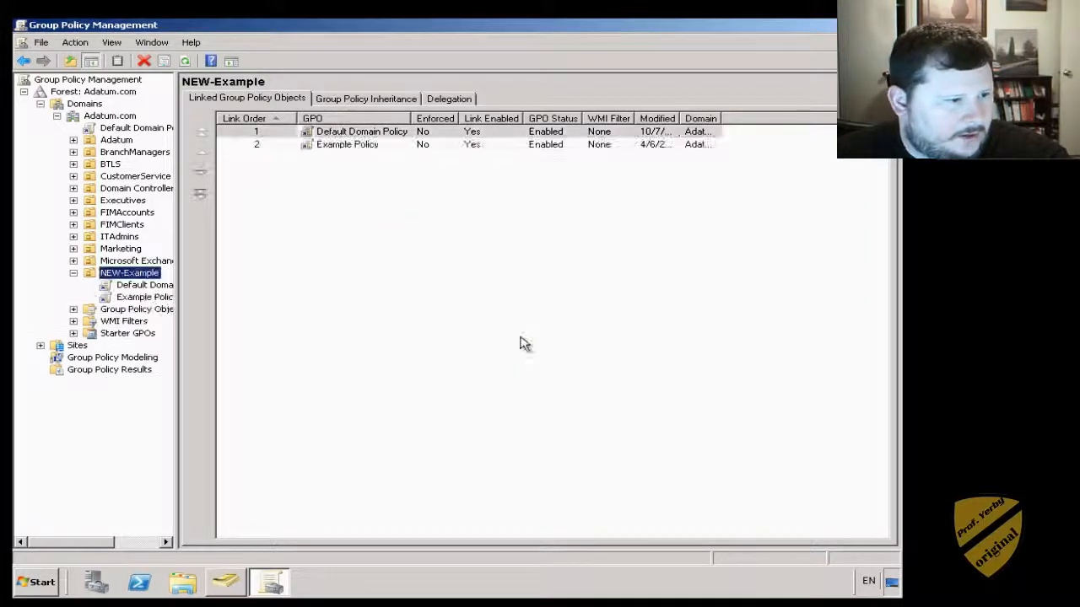
pyautogui.rightClick(342, 148)
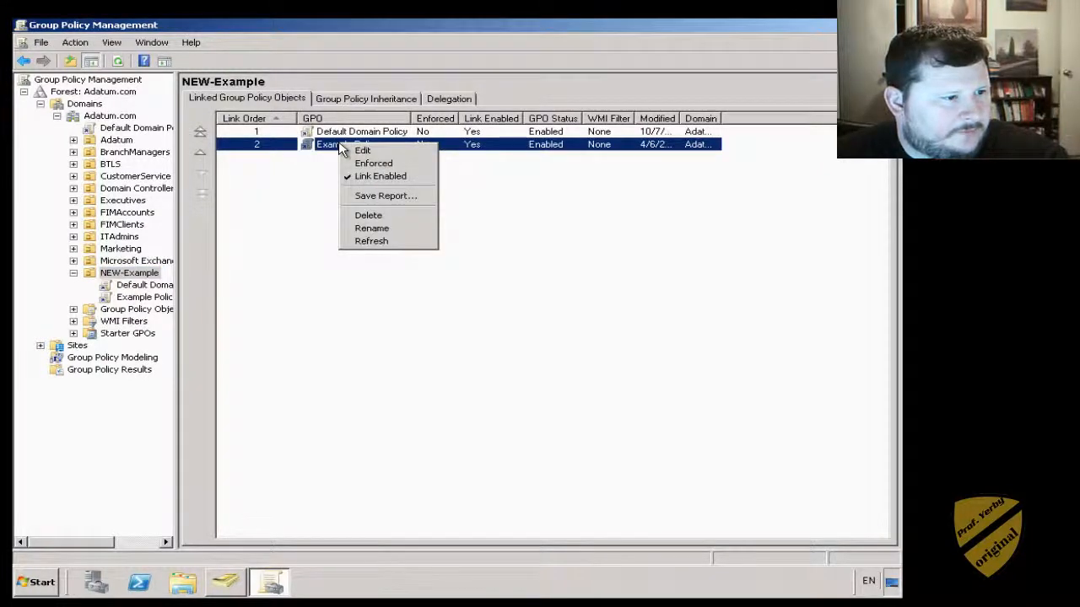
pyautogui.doubleClick(329, 147)
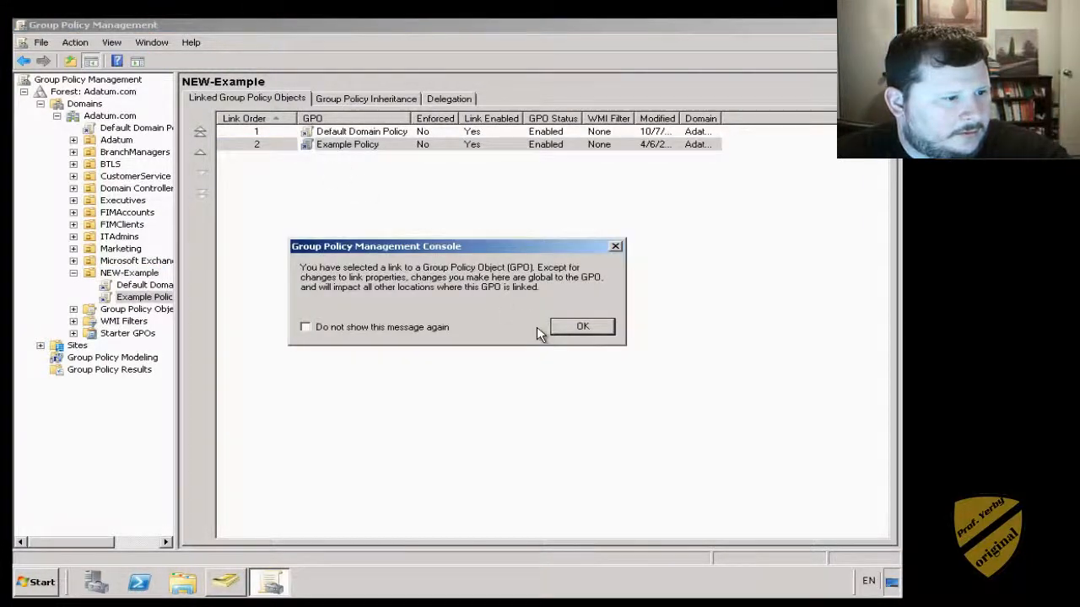
# - View Example Policy's settings report, adding about:security_mmc.exe to trusted sites to allow it
pyautogui.click(590, 329)
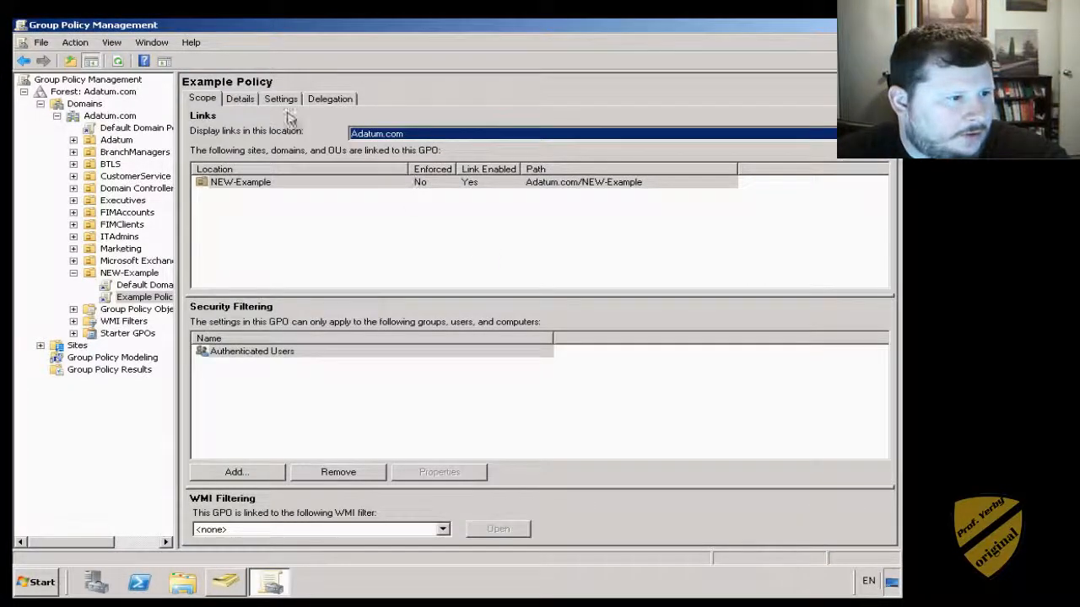
pyautogui.click(244, 101)
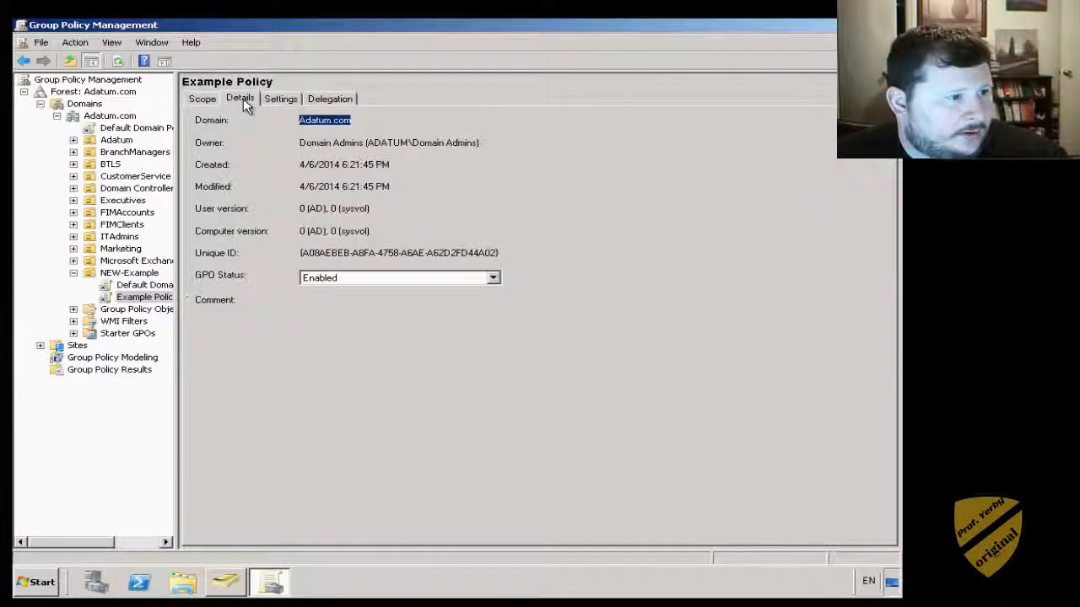
pyautogui.click(281, 100)
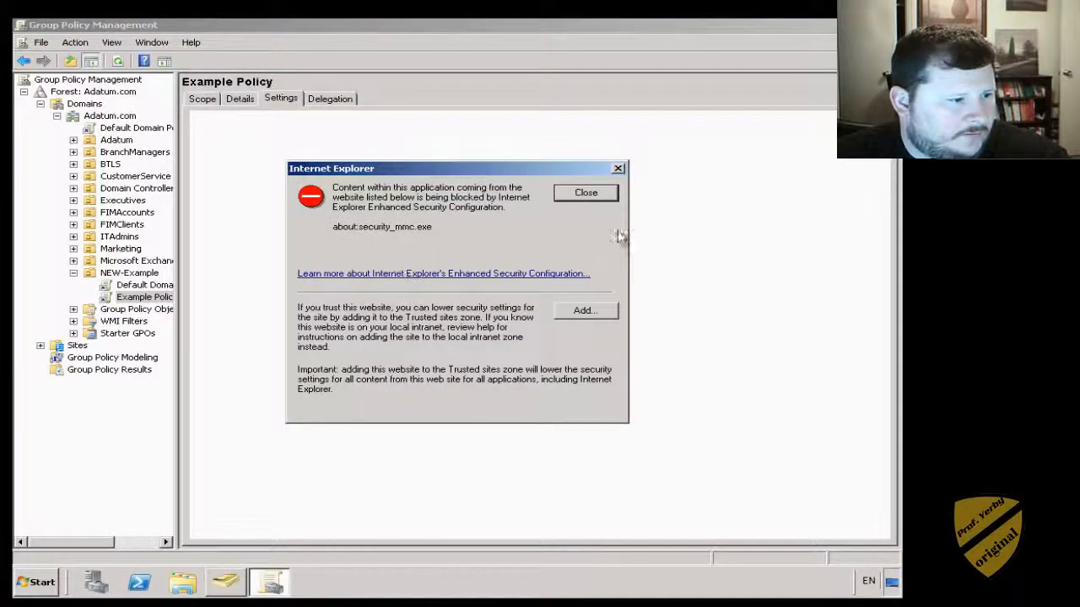
pyautogui.click(586, 316)
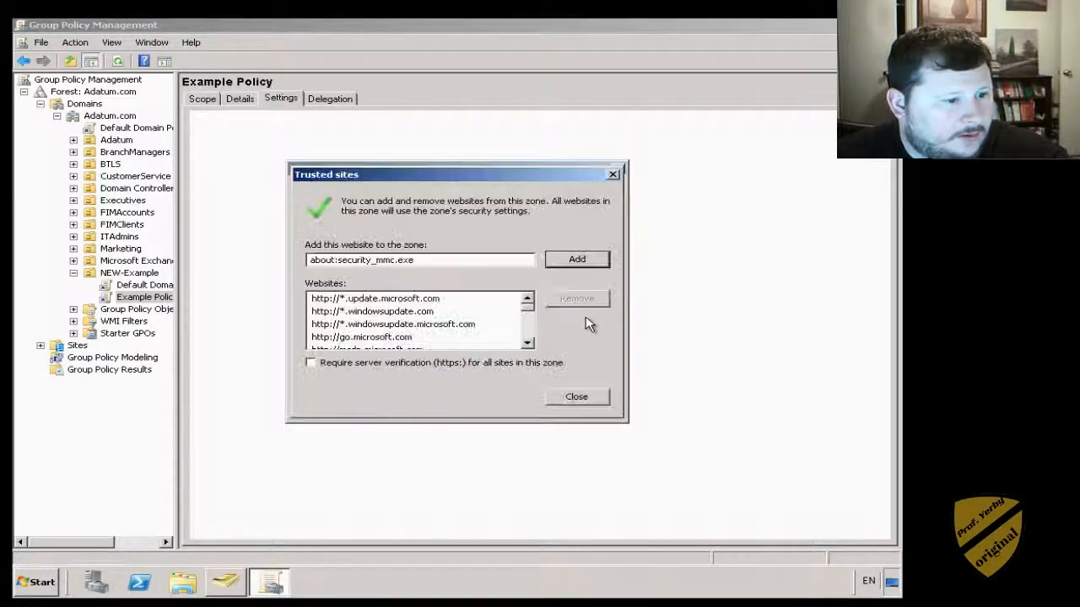
pyautogui.click(575, 260)
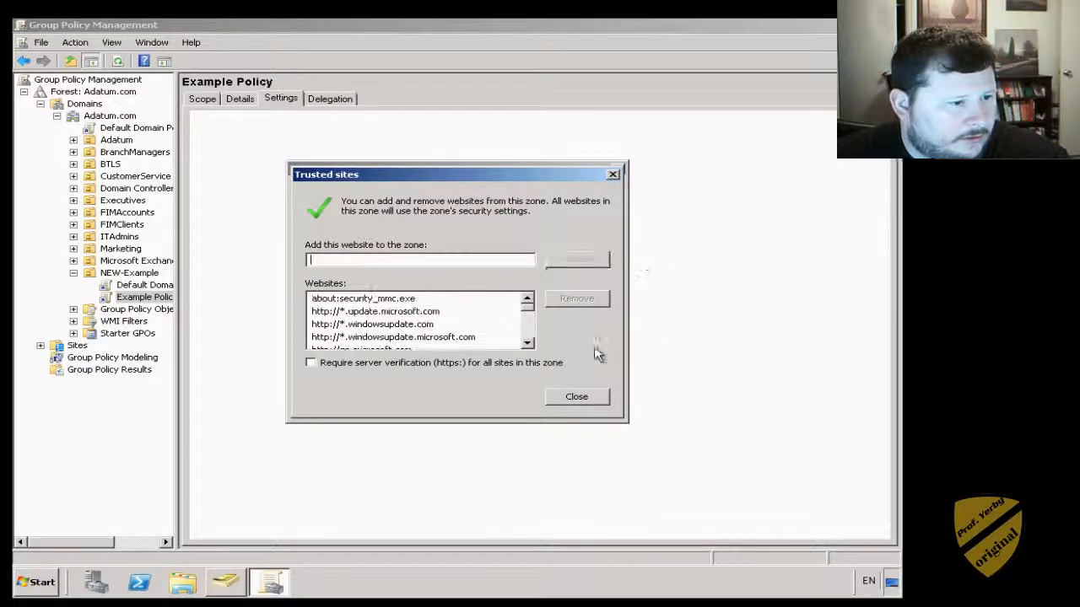
pyautogui.click(581, 396)
pyautogui.click(570, 311)
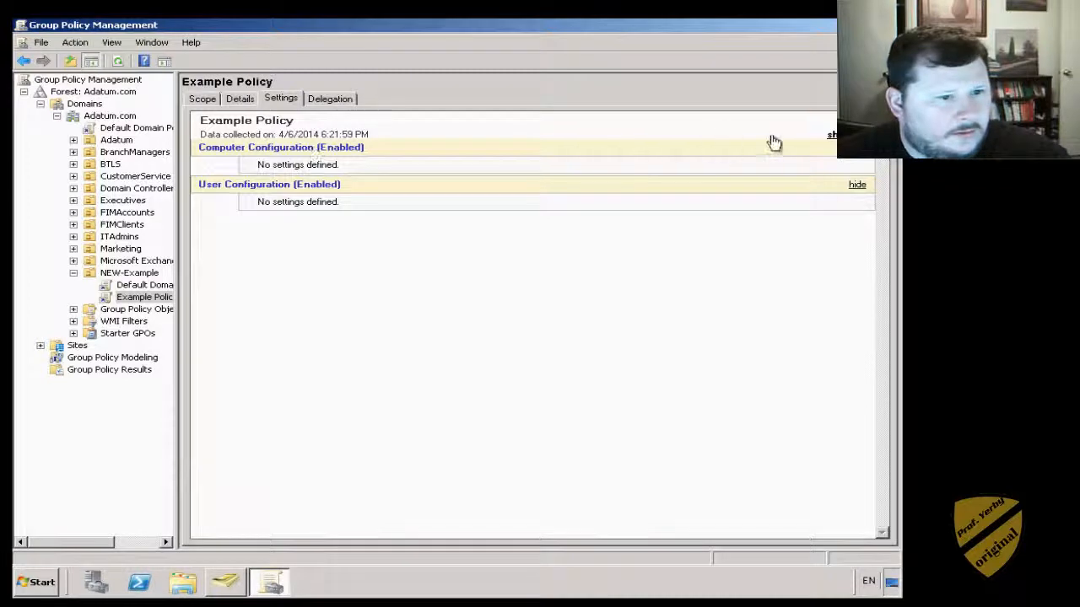
# - Review Example Policy's delegation, details and scope, showing it linked to NEW-Example
pyautogui.click(272, 149)
pyautogui.click(342, 99)
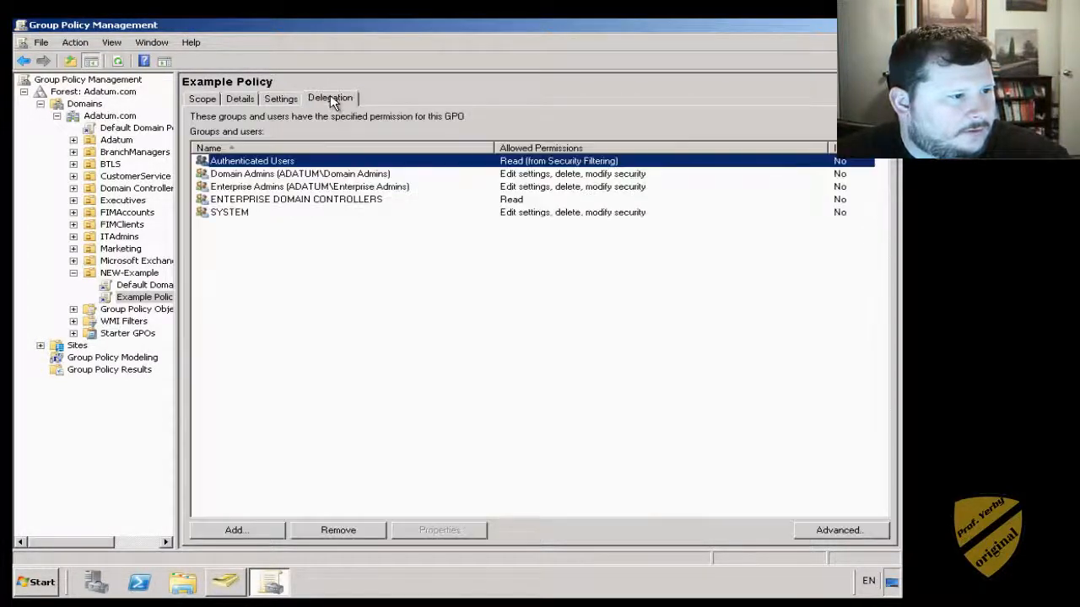
pyautogui.click(241, 100)
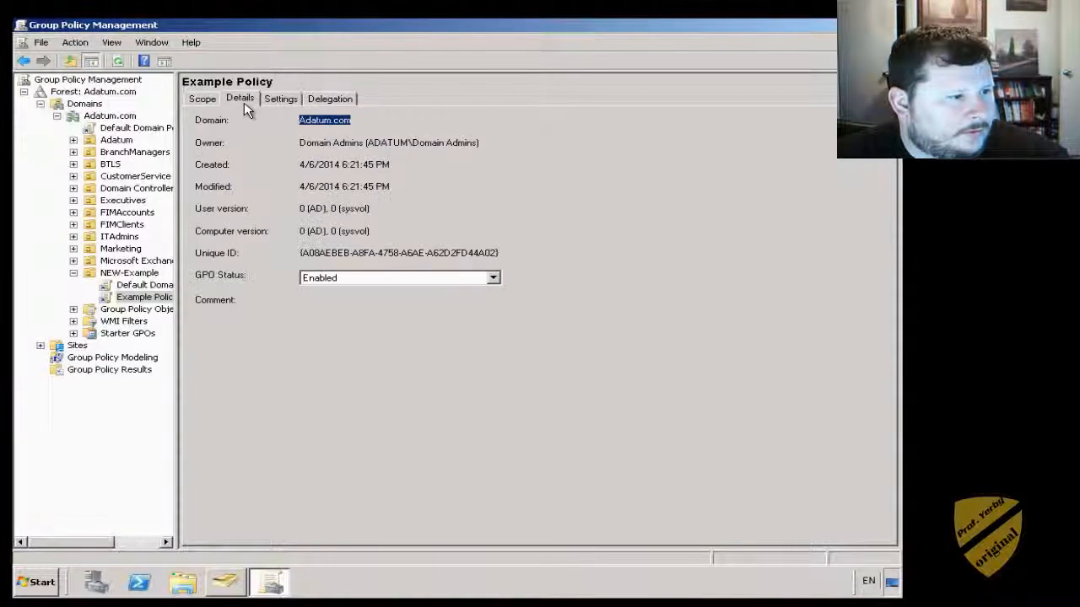
pyautogui.click(207, 99)
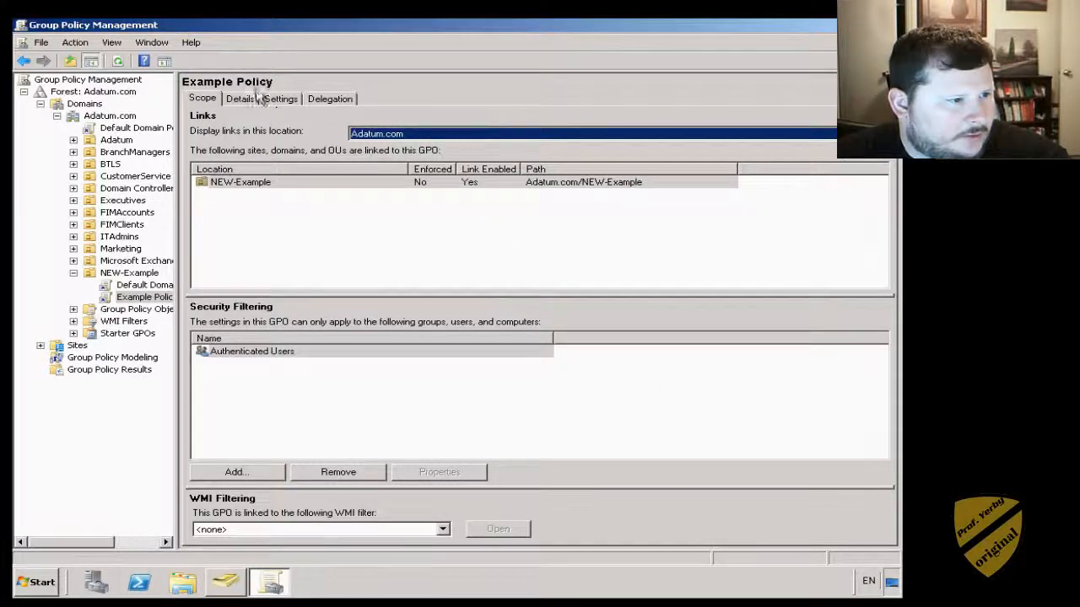
pyautogui.click(135, 299)
# - Edit Example Policy in the Group Policy Management Editor and browse Computer Software Settings
pyautogui.rightClick(135, 301)
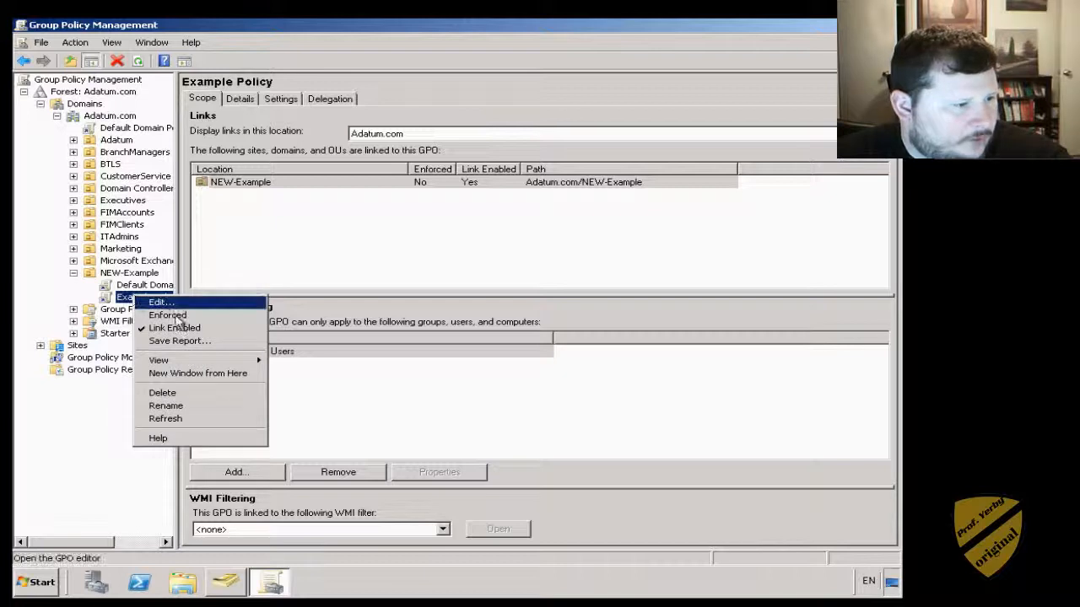
pyautogui.click(160, 302)
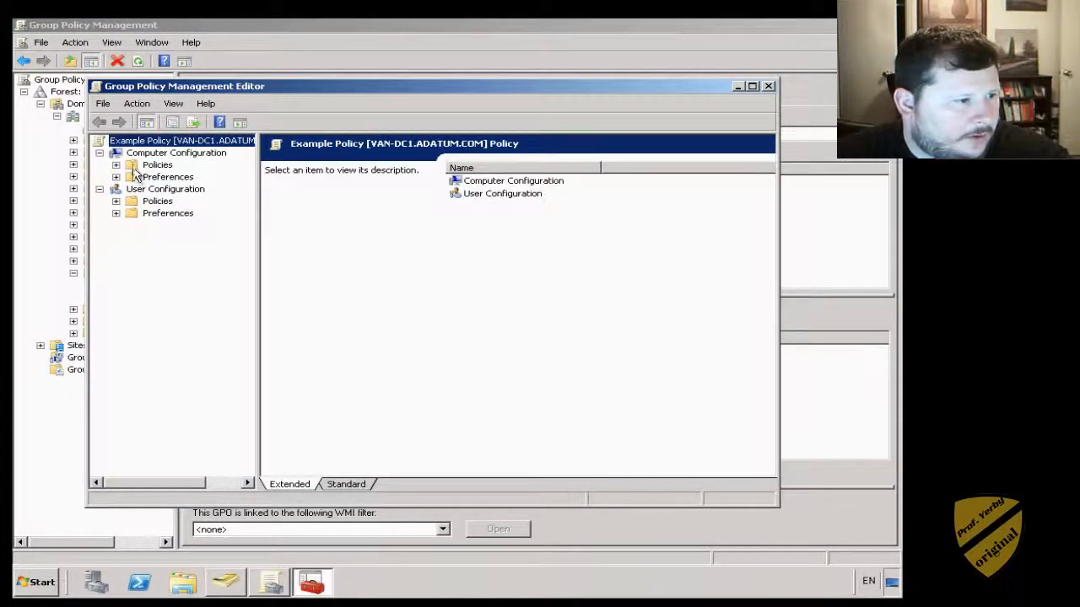
pyautogui.click(116, 166)
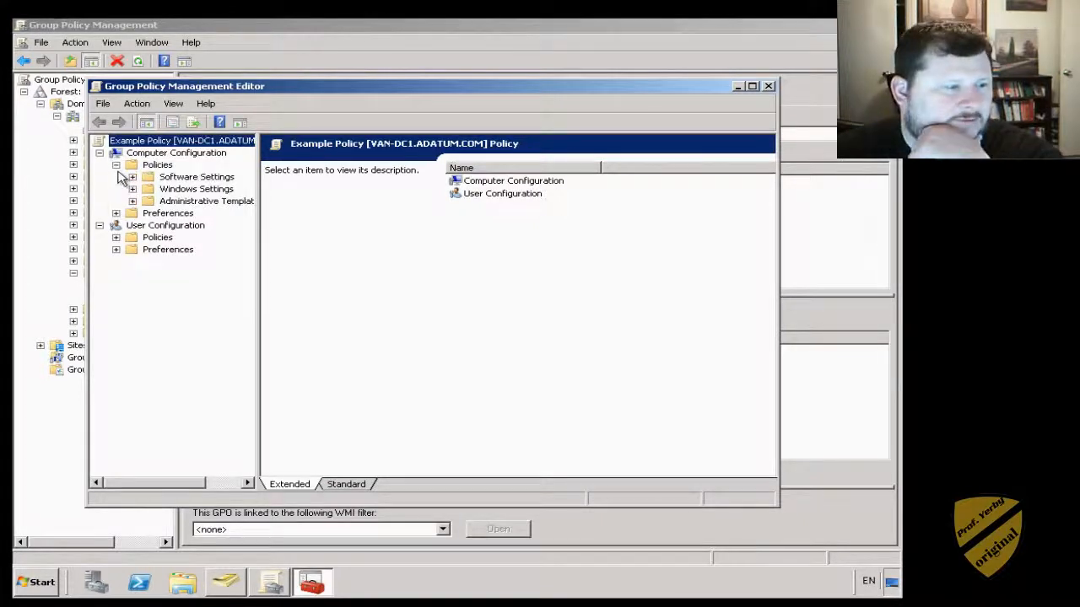
pyautogui.click(173, 177)
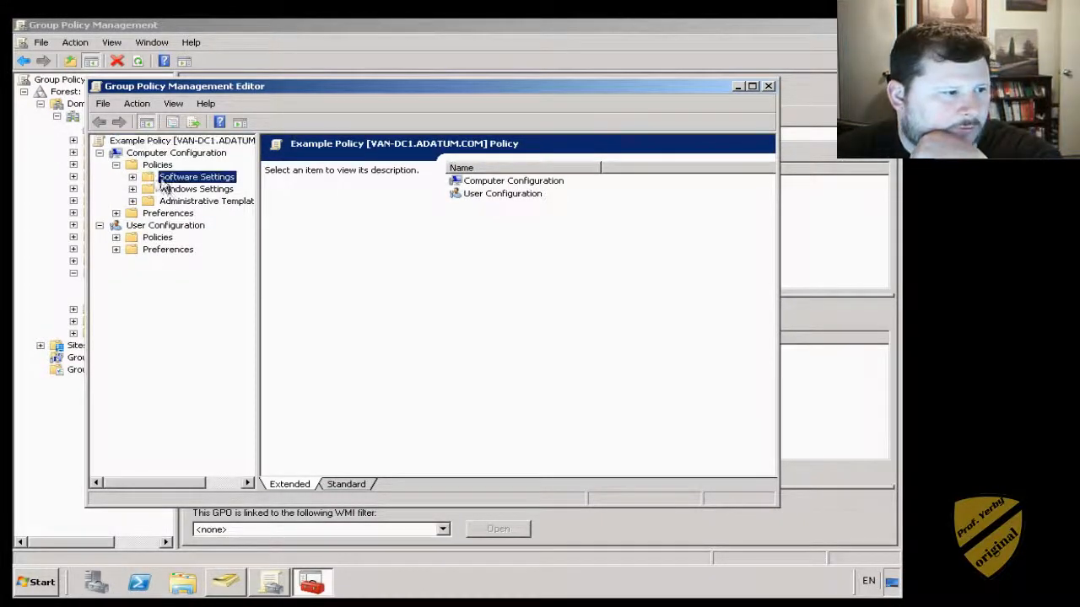
pyautogui.click(132, 177)
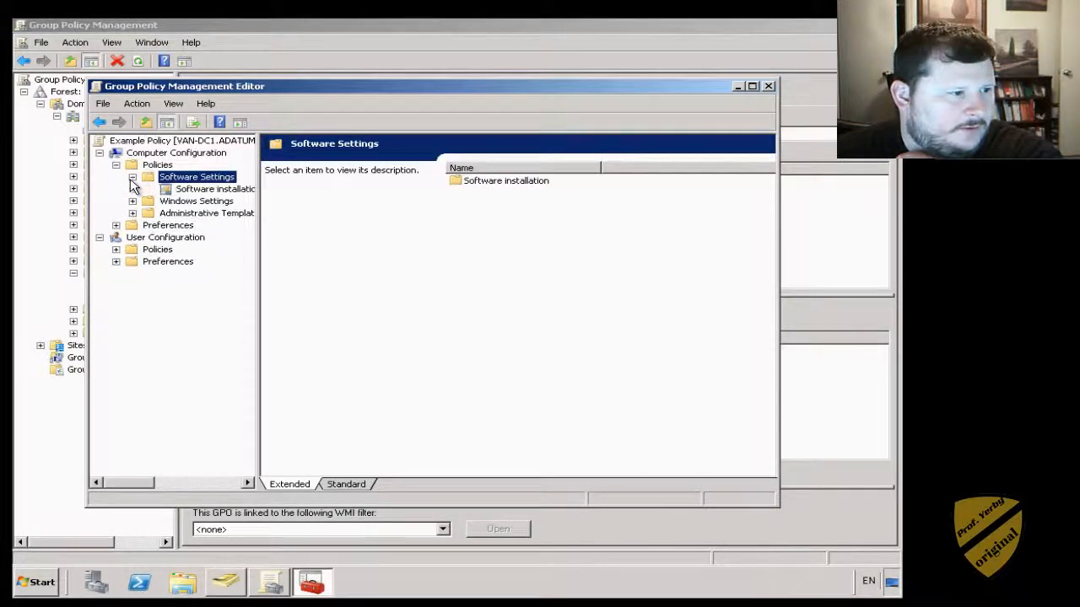
pyautogui.click(211, 190)
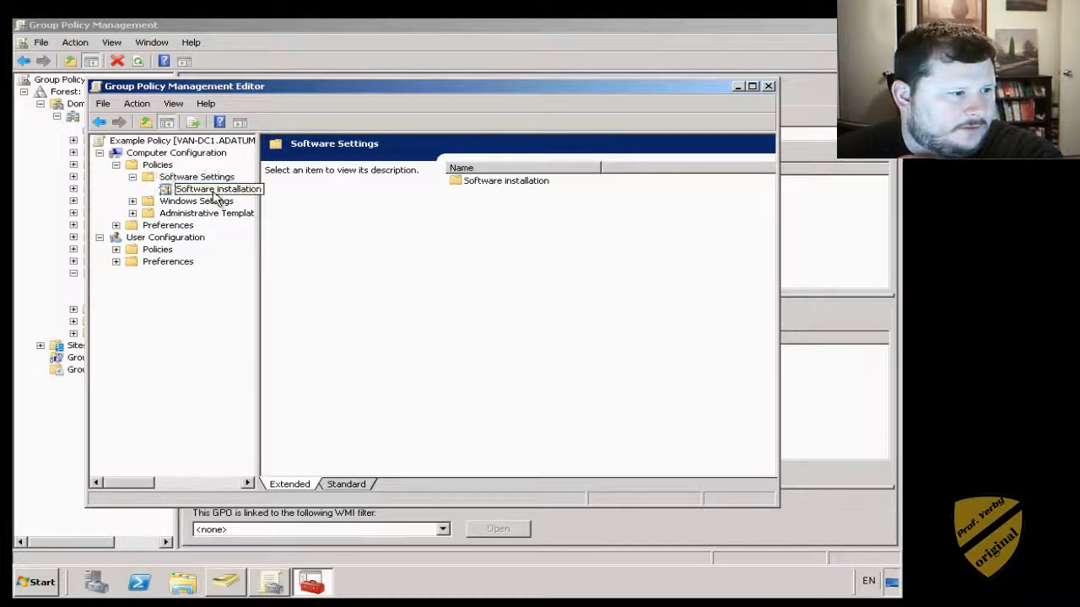
# - Expand Windows Settings to list the Security Settings policy areas
pyautogui.click(164, 202)
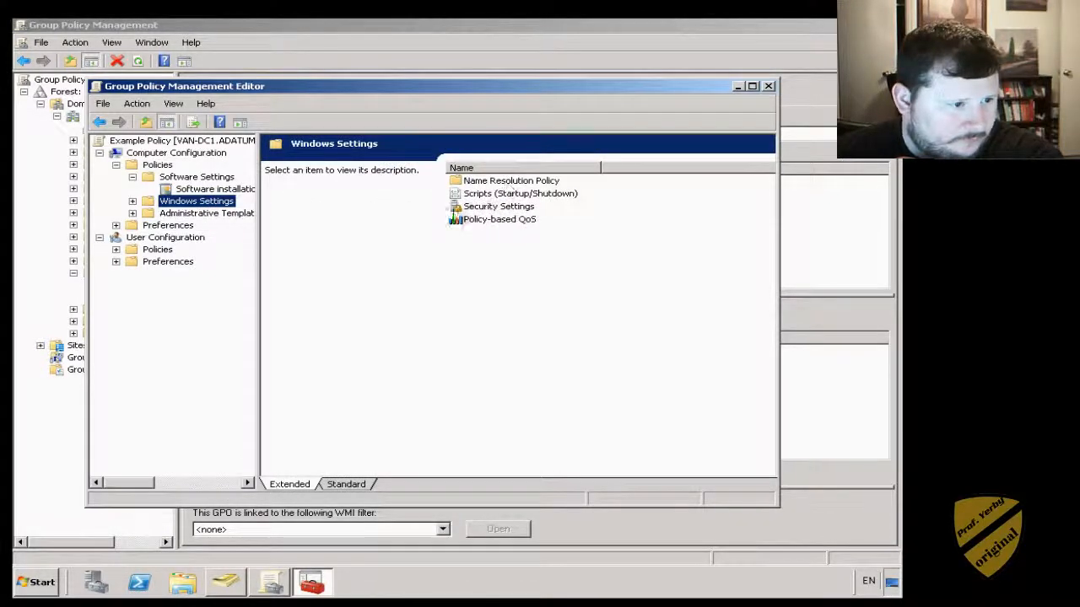
pyautogui.click(500, 211)
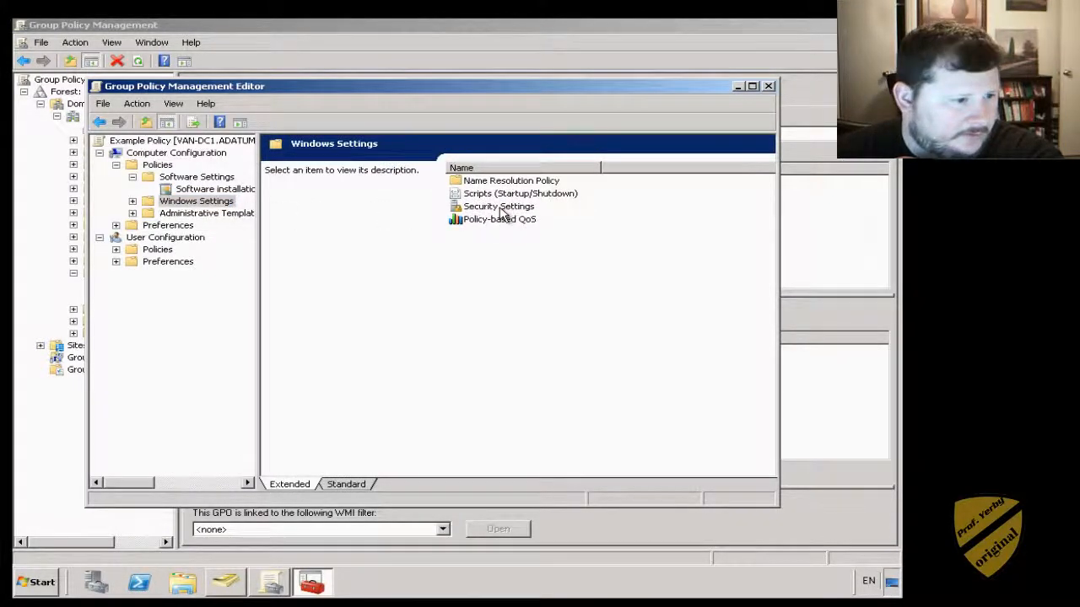
pyautogui.click(133, 203)
pyautogui.click(193, 240)
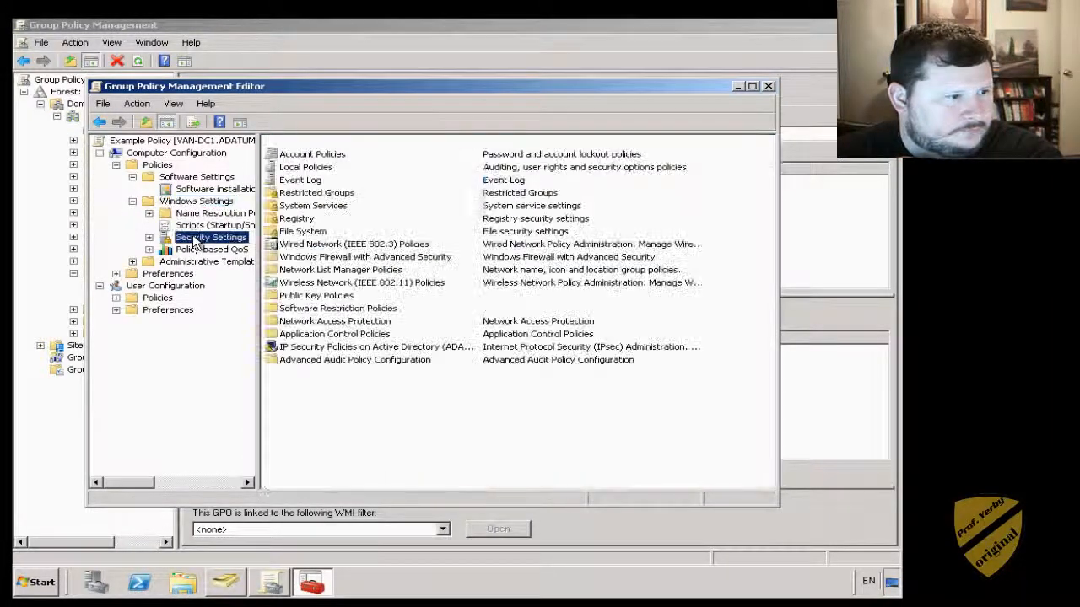
pyautogui.click(148, 239)
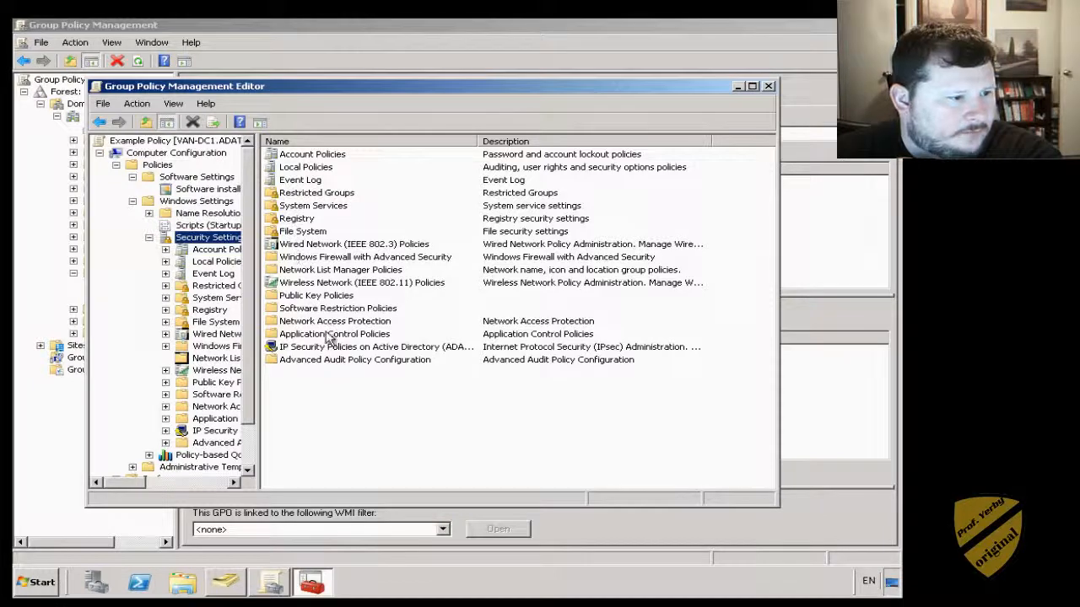
# - Create and save a new Windows Vista and later wireless network policy in Example Policy
pyautogui.doubleClick(308, 283)
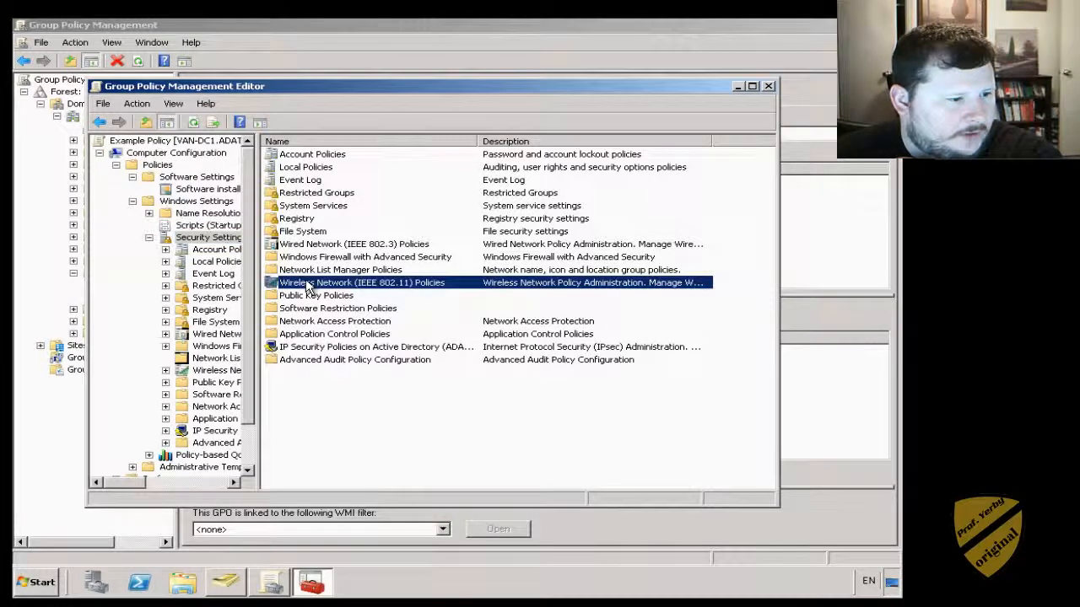
pyautogui.rightClick(308, 283)
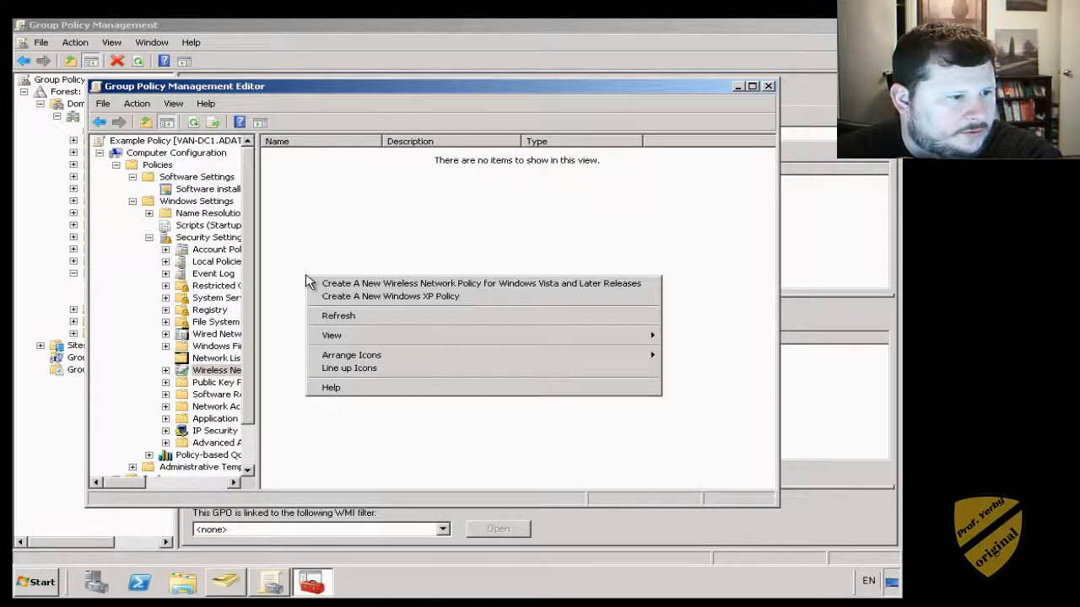
pyautogui.click(334, 287)
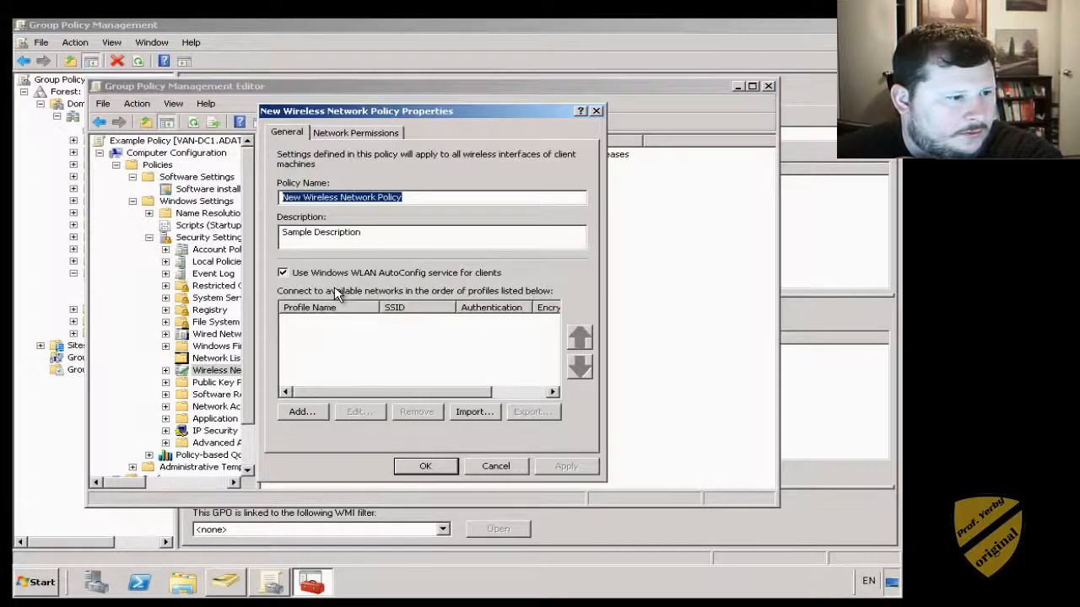
pyautogui.click(343, 135)
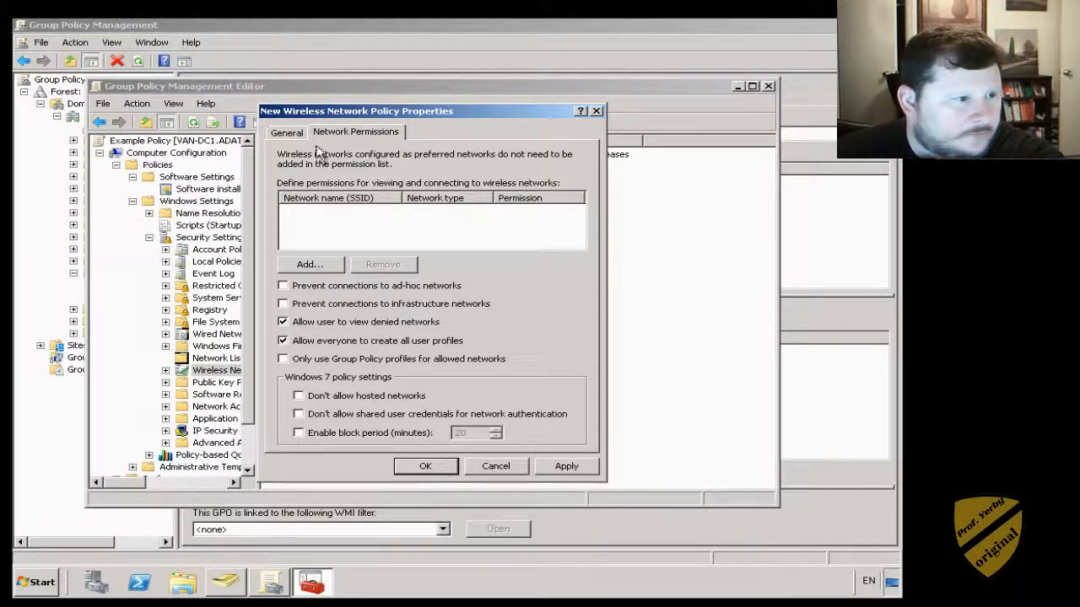
pyautogui.click(506, 465)
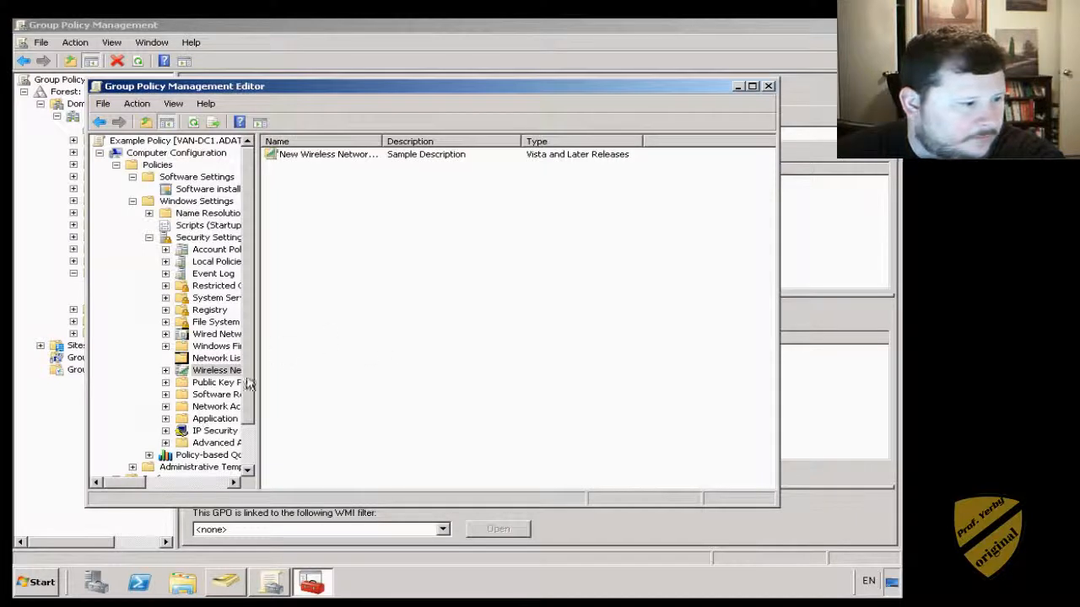
# - Close the policy editor, show the desktop, and open Computer from the Start menu
pyautogui.click(214, 346)
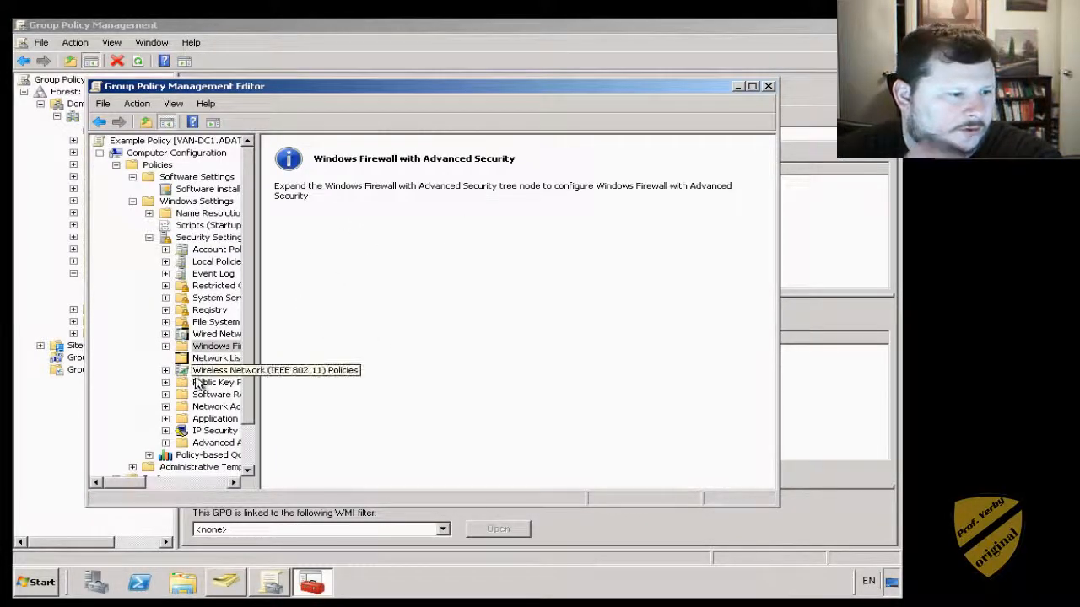
pyautogui.scroll(-2, 246, 463)
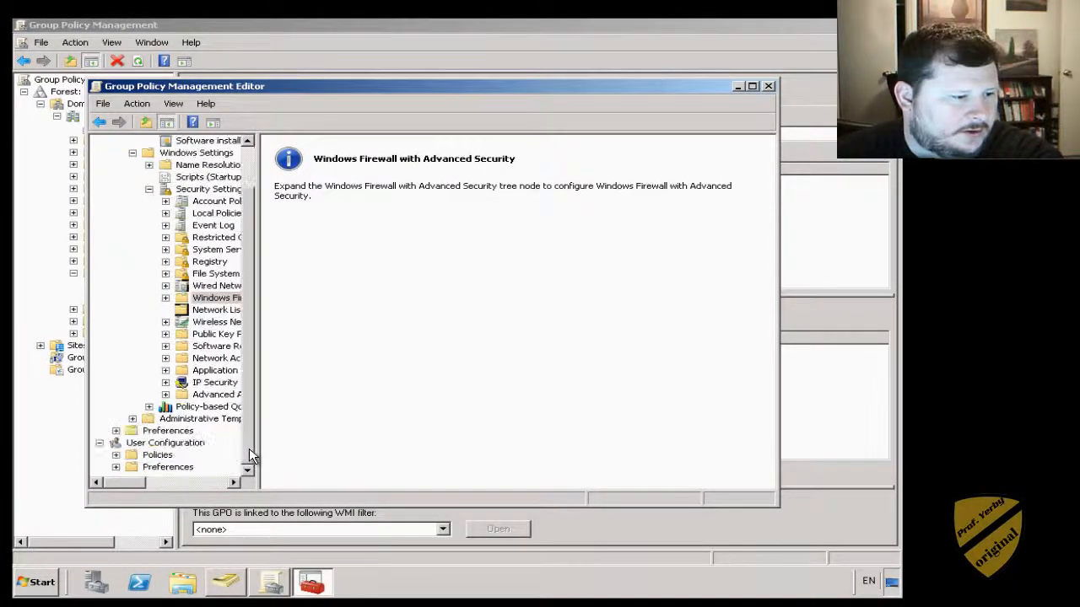
pyautogui.click(768, 86)
pyautogui.click(334, 226)
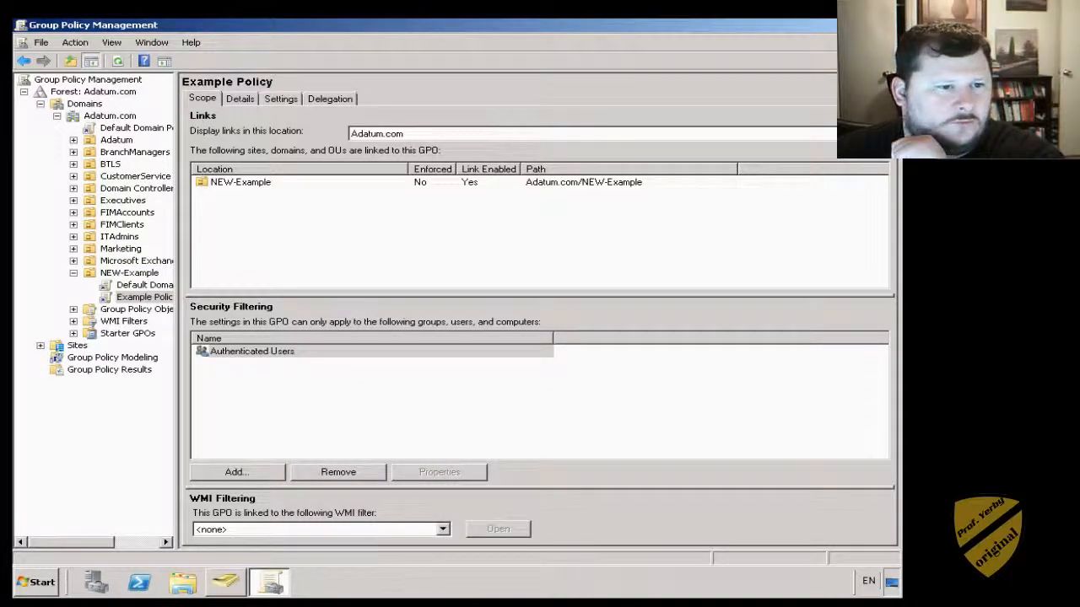
pyautogui.hotkey('alt', 'Tab')
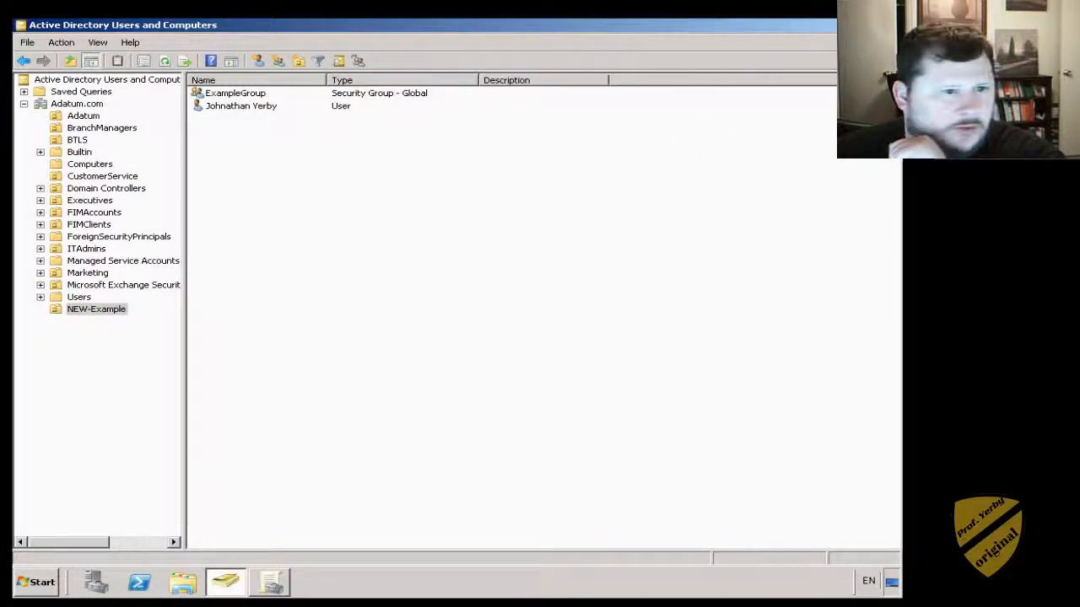
pyautogui.press('super+d')
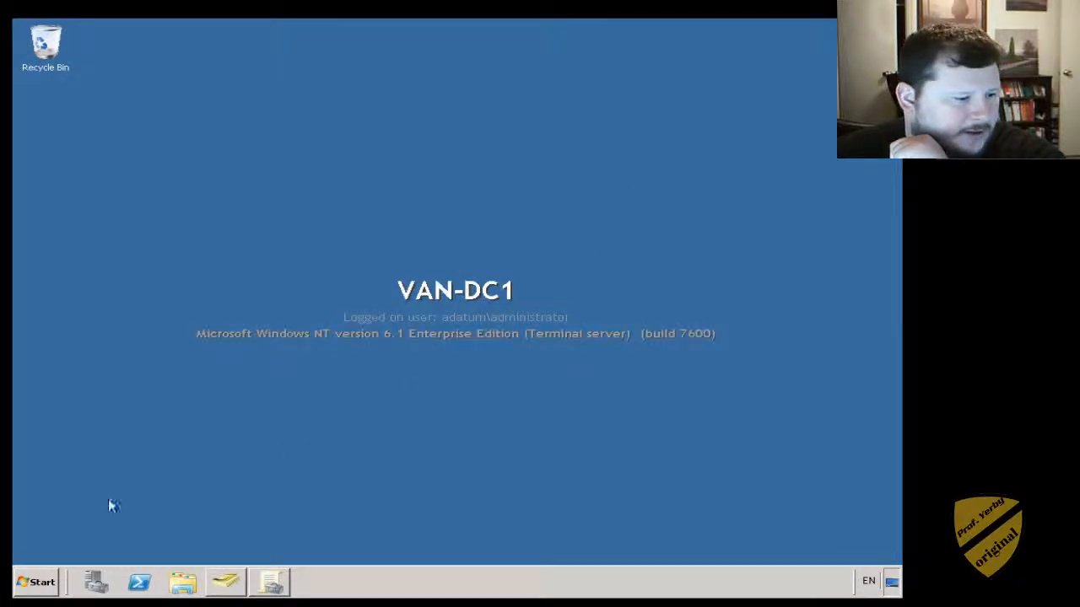
pyautogui.click(46, 583)
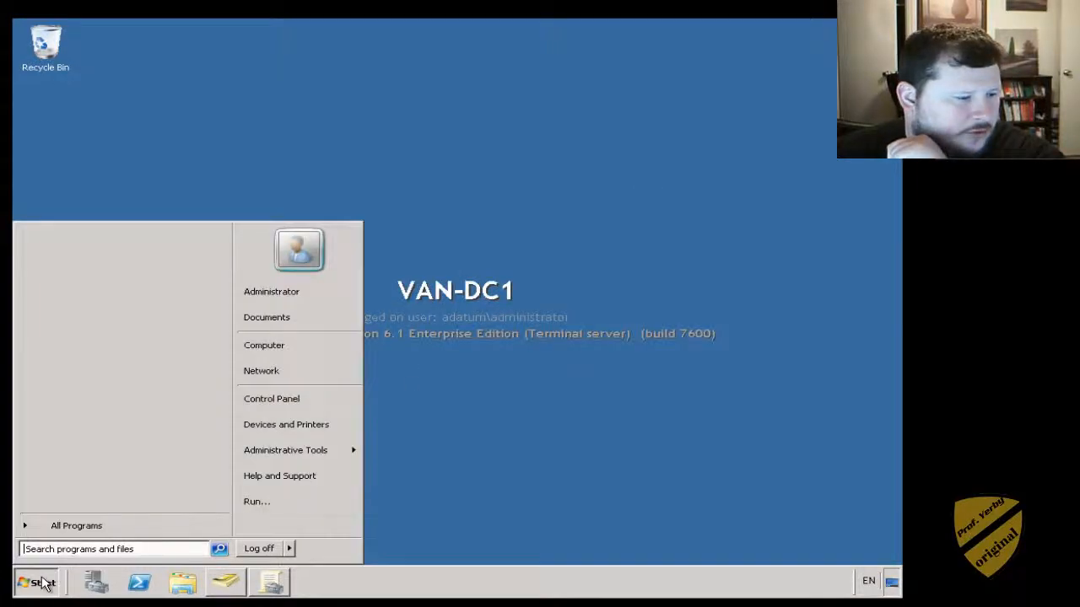
pyautogui.click(272, 348)
# - Open E:\Network Share and create a folder named NEW Example beside Marketing and Sales
pyautogui.doubleClick(570, 173)
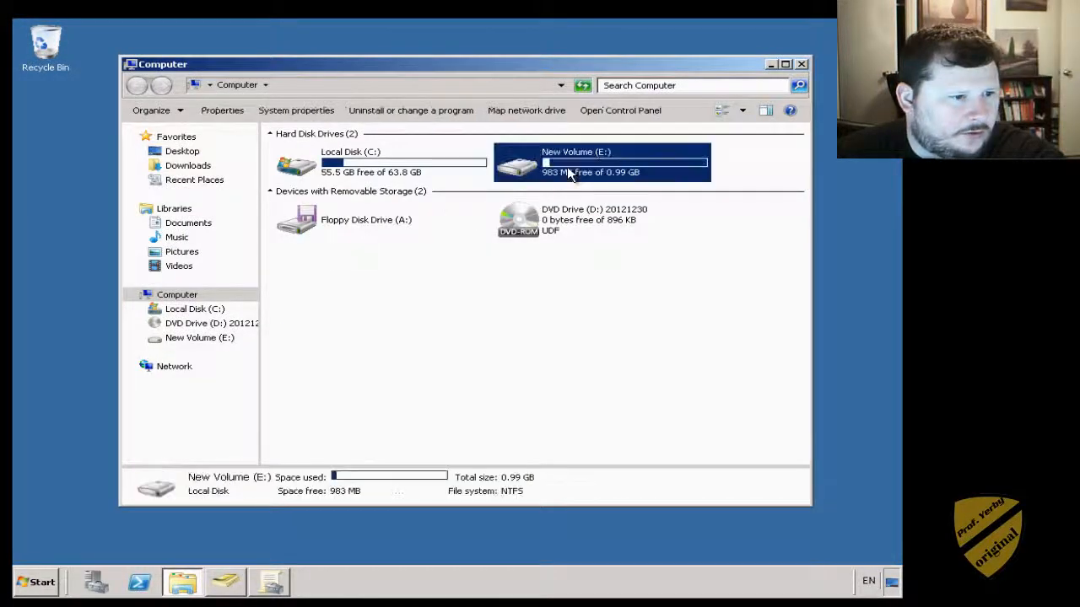
pyautogui.click(297, 175)
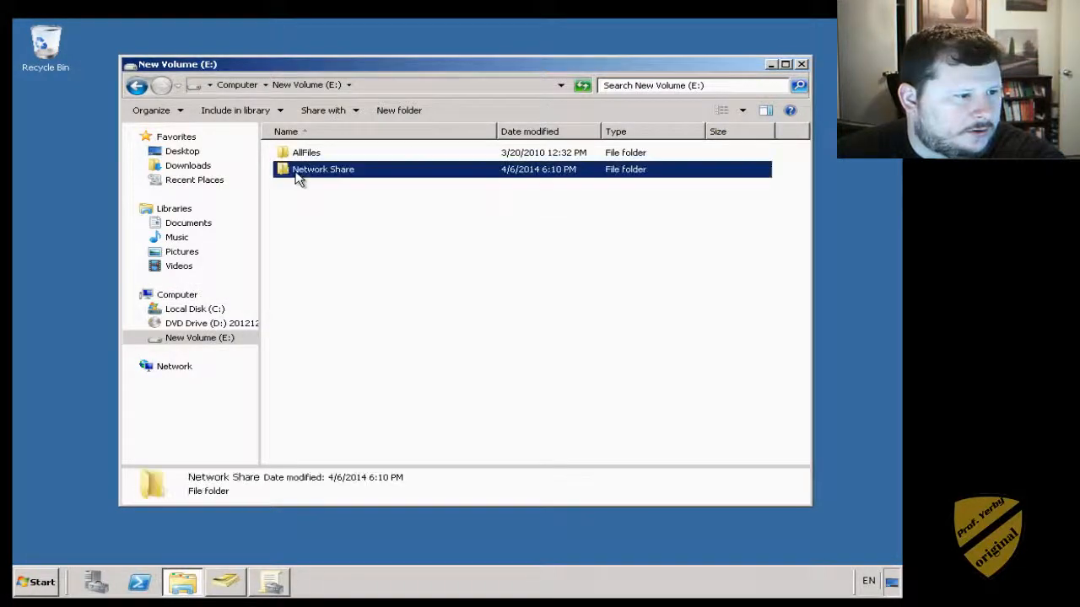
pyautogui.doubleClick(297, 176)
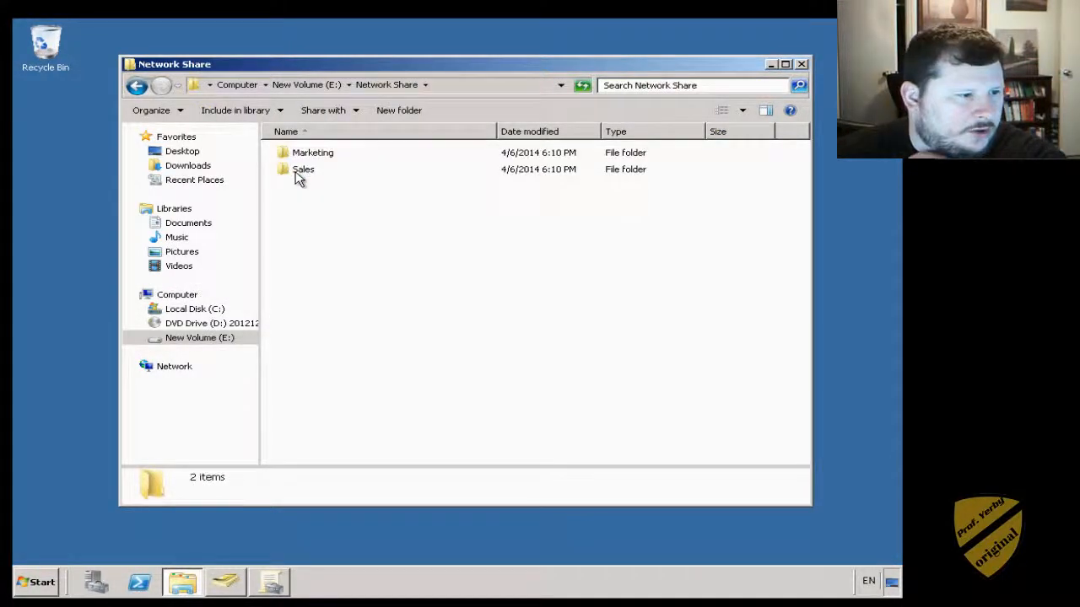
pyautogui.click(319, 157)
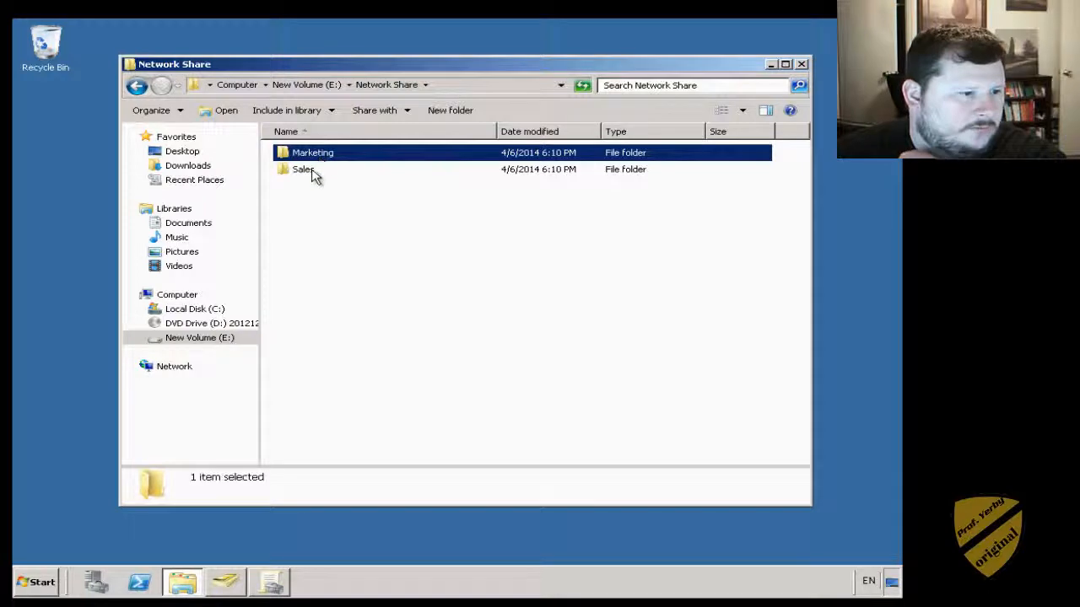
pyautogui.click(308, 170)
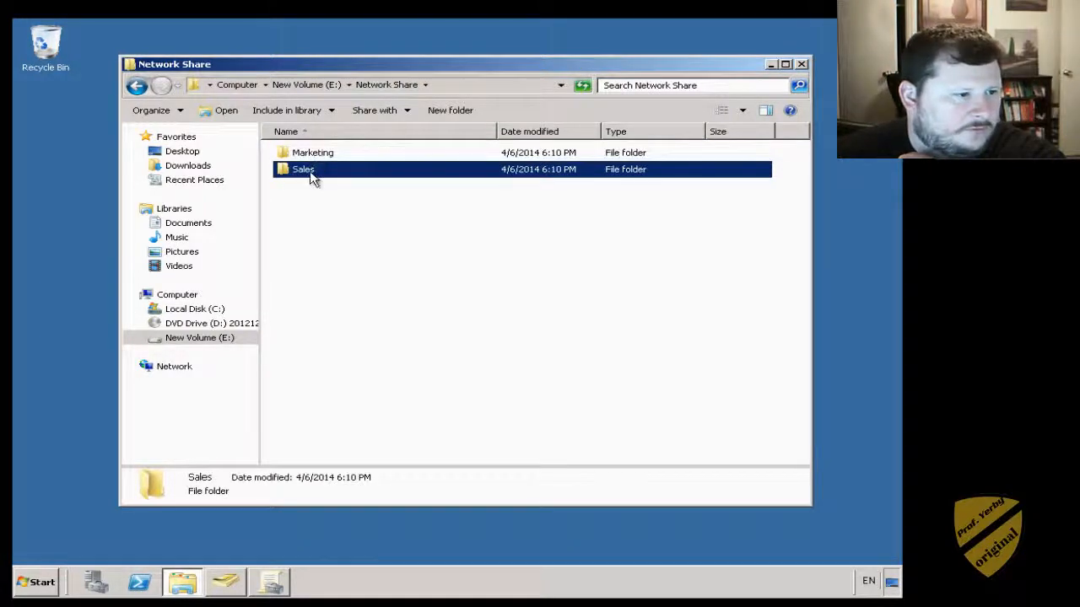
pyautogui.click(453, 110)
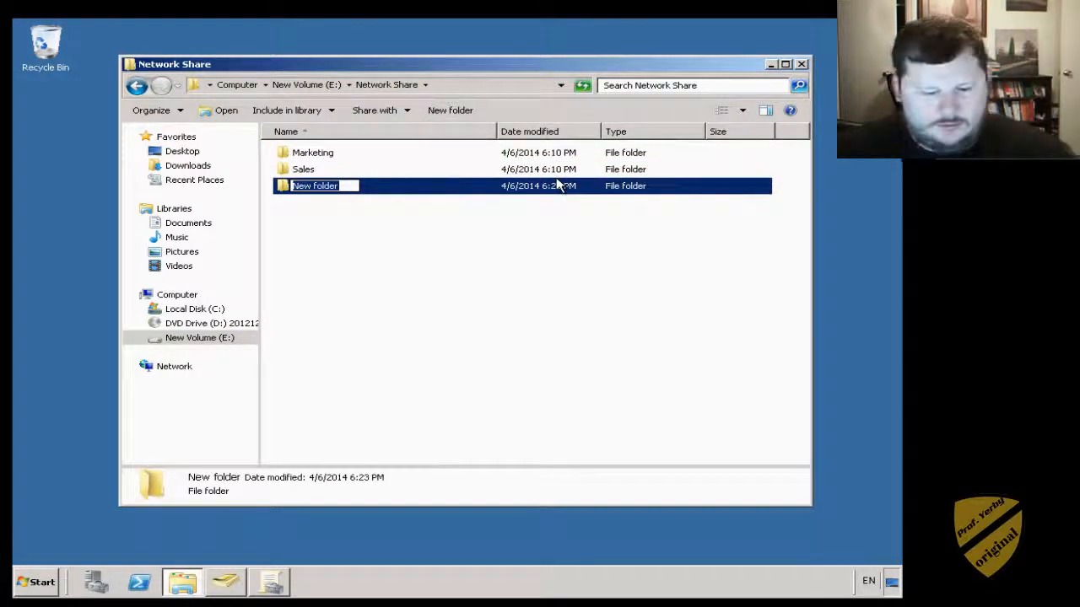
pyautogui.write('NEW')
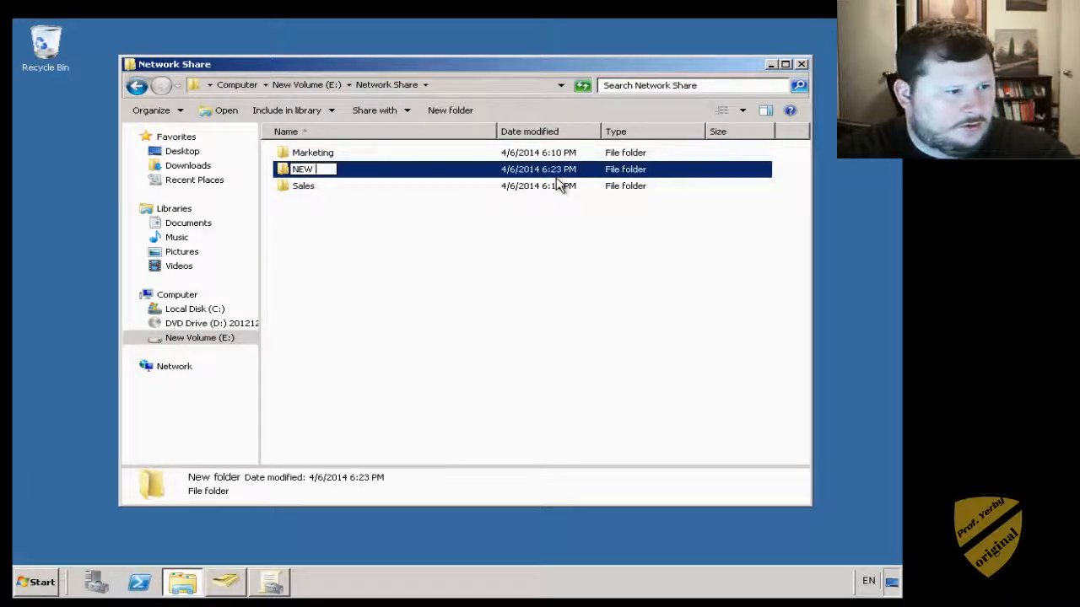
pyautogui.write(' Example')
pyautogui.press('Return')
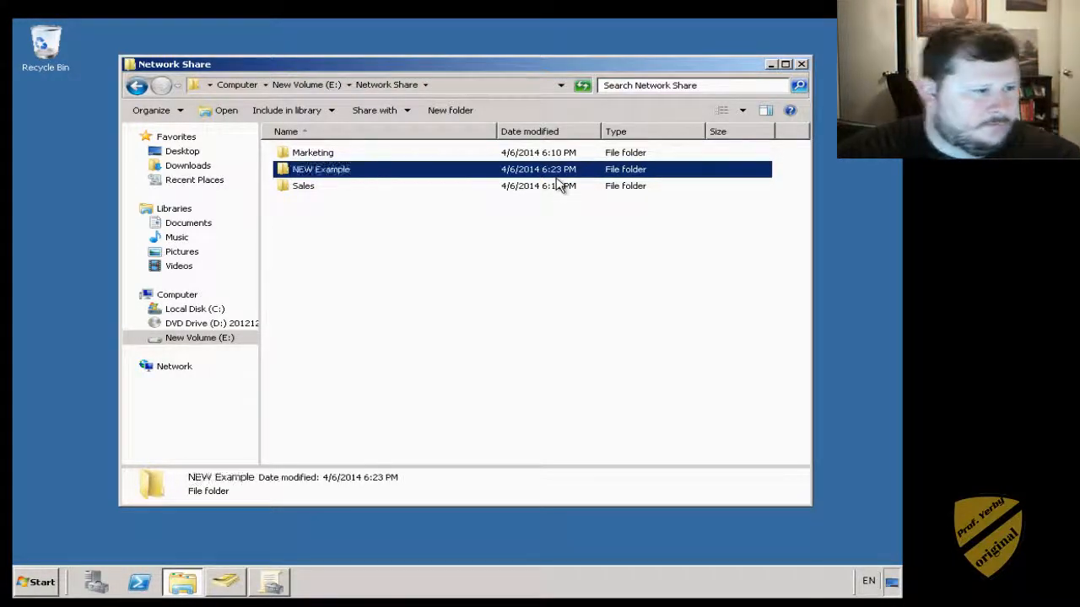
# - Share NEW Example via Advanced Sharing so it is available at \\VAN-DC1\NEW Example
pyautogui.rightClick(331, 173)
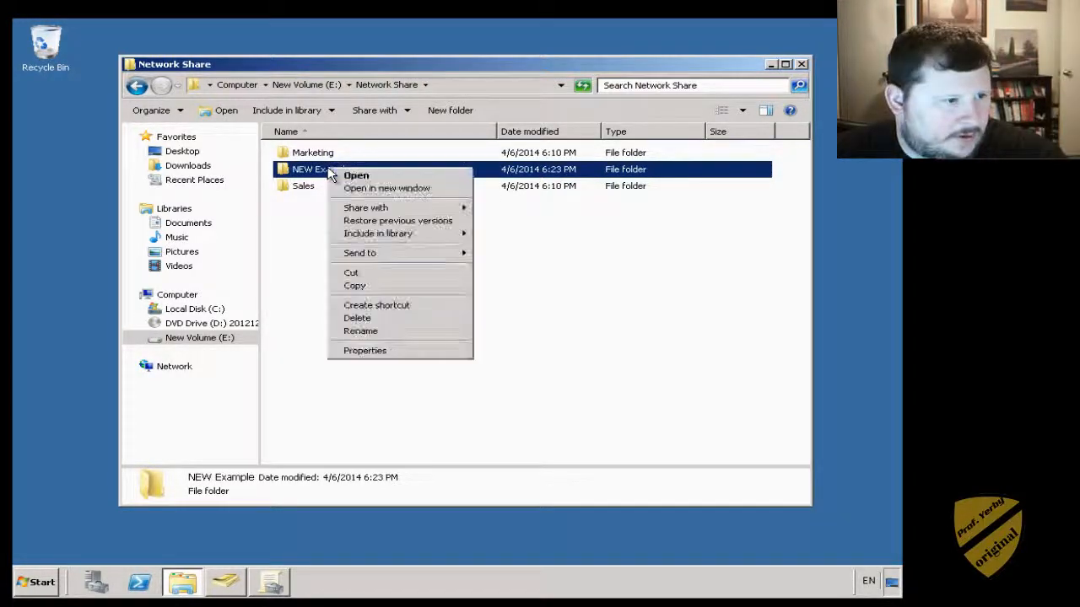
pyautogui.click(371, 351)
pyautogui.click(402, 199)
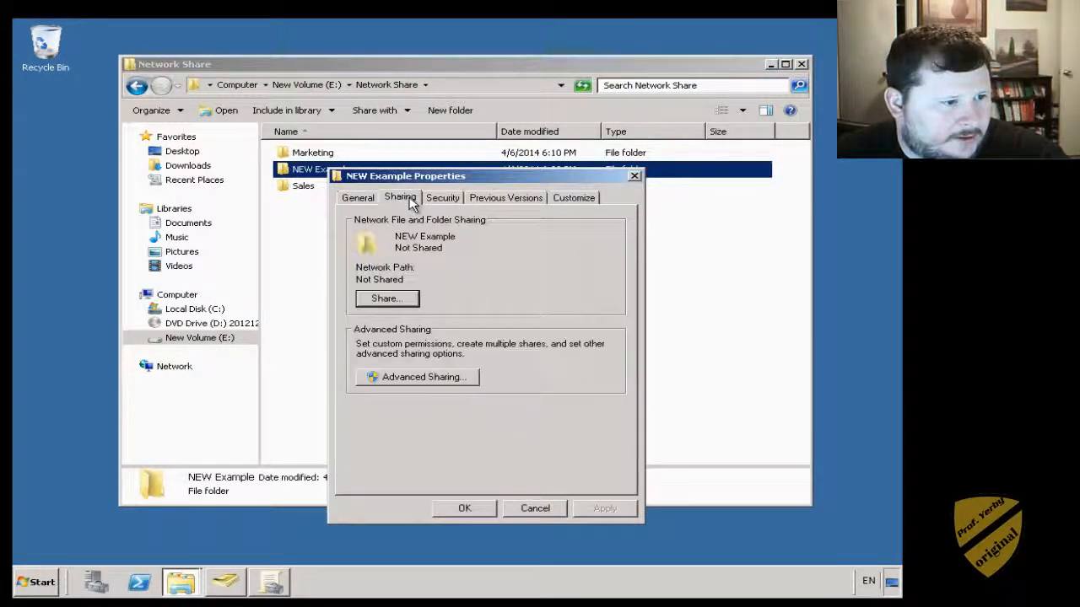
pyautogui.click(405, 379)
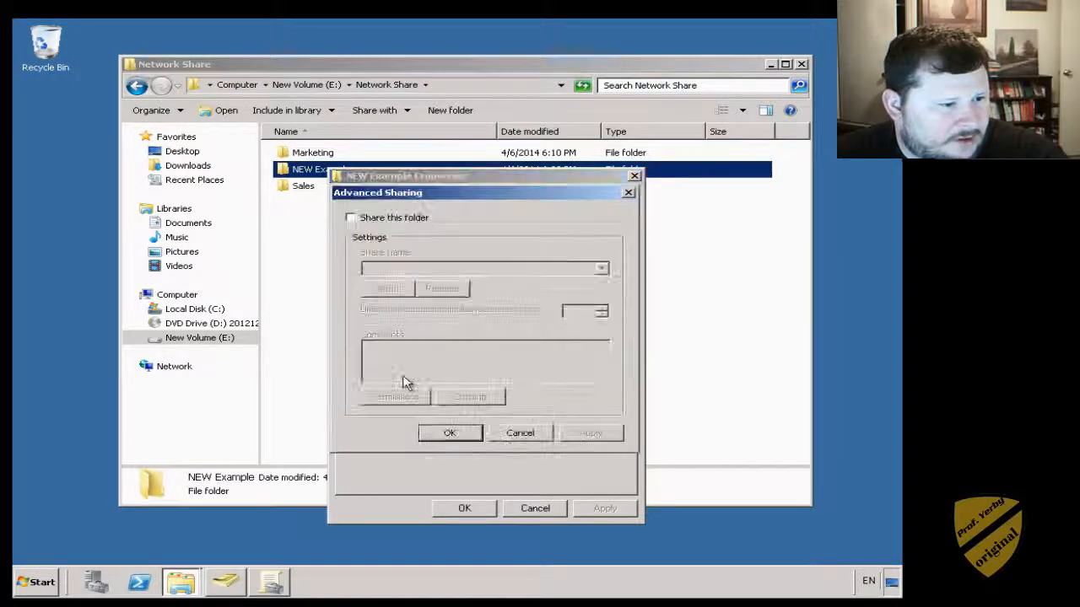
pyautogui.click(368, 219)
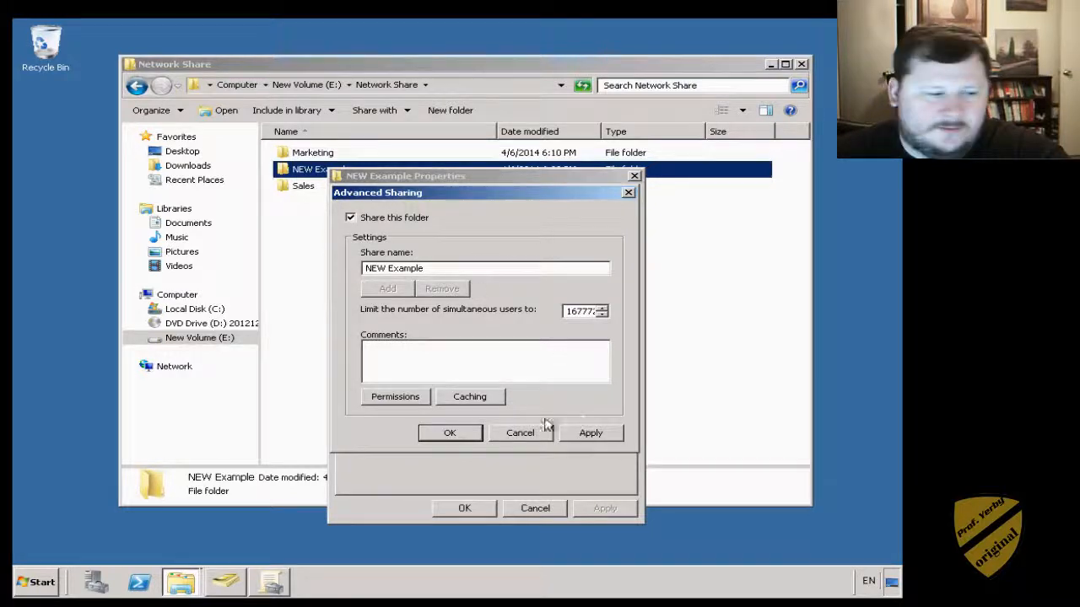
pyautogui.click(450, 433)
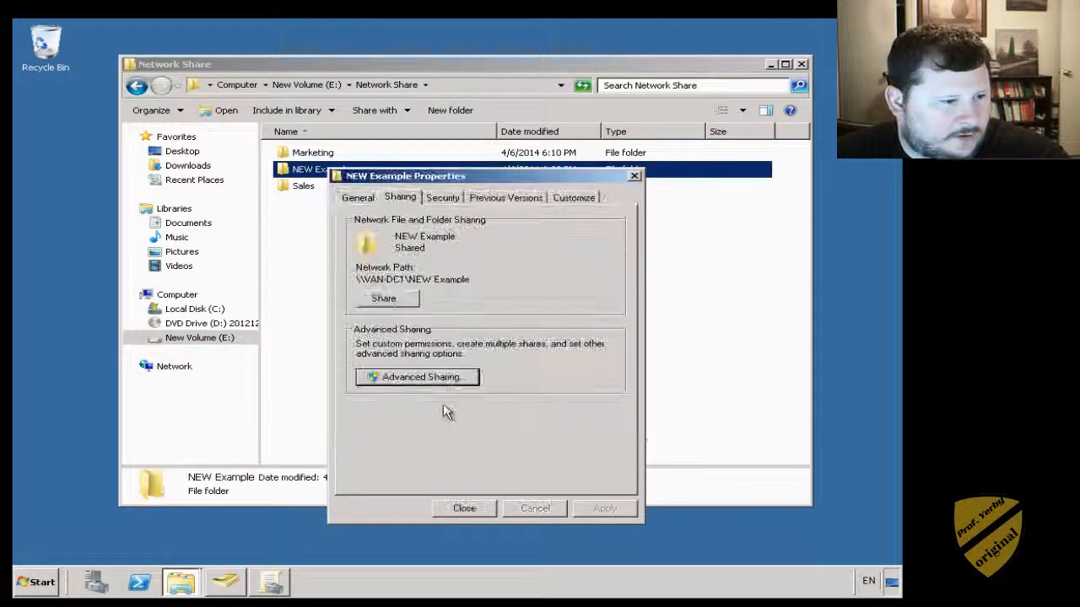
pyautogui.click(393, 300)
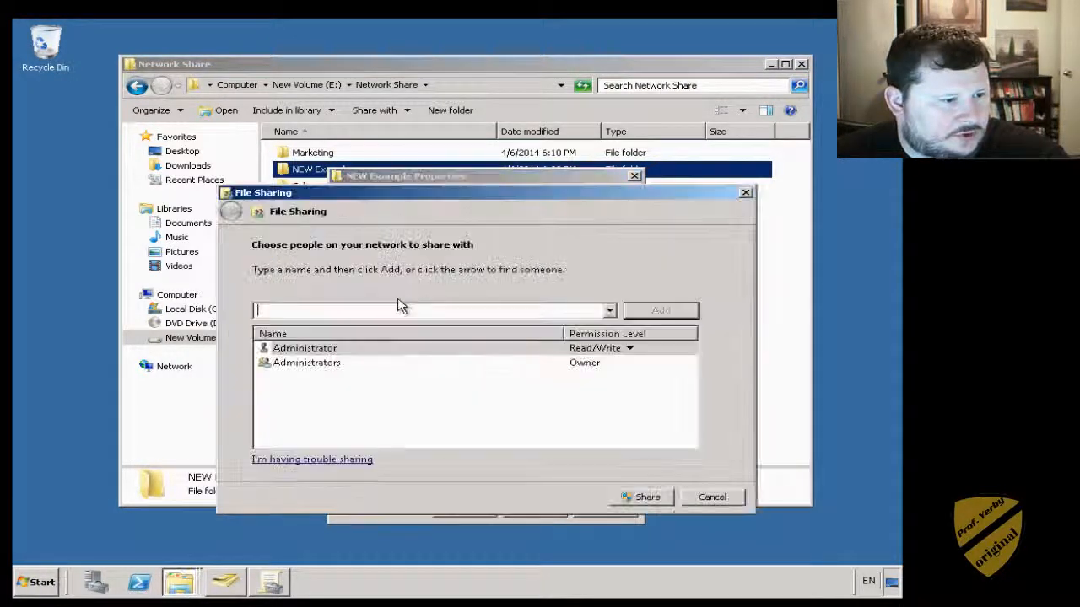
pyautogui.click(711, 498)
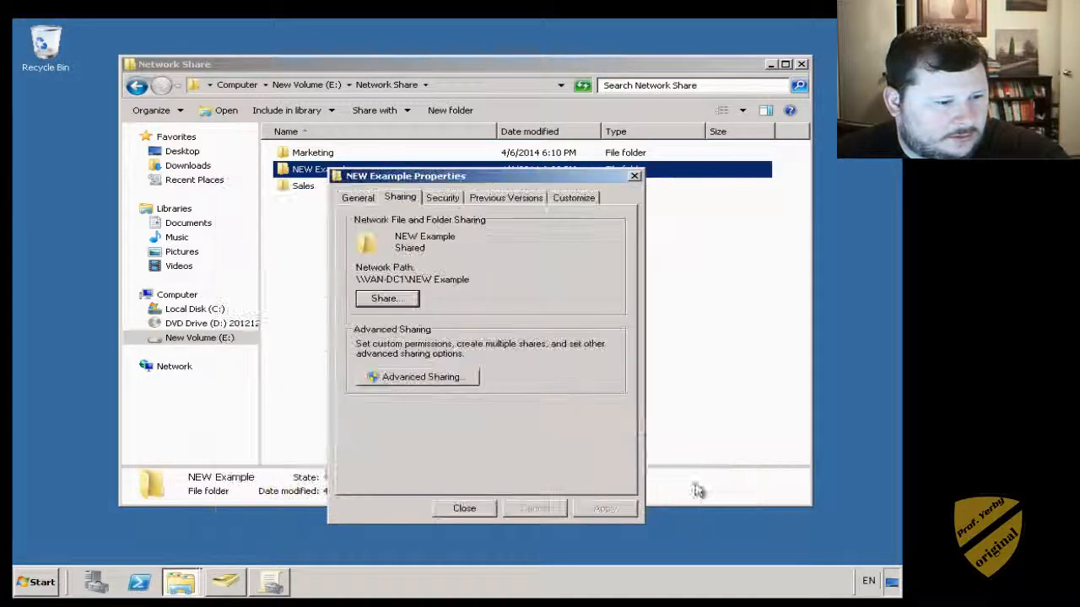
# - Open NEW Example's NTFS permissions editor and try adding the name 'n', which is not found
pyautogui.click(442, 197)
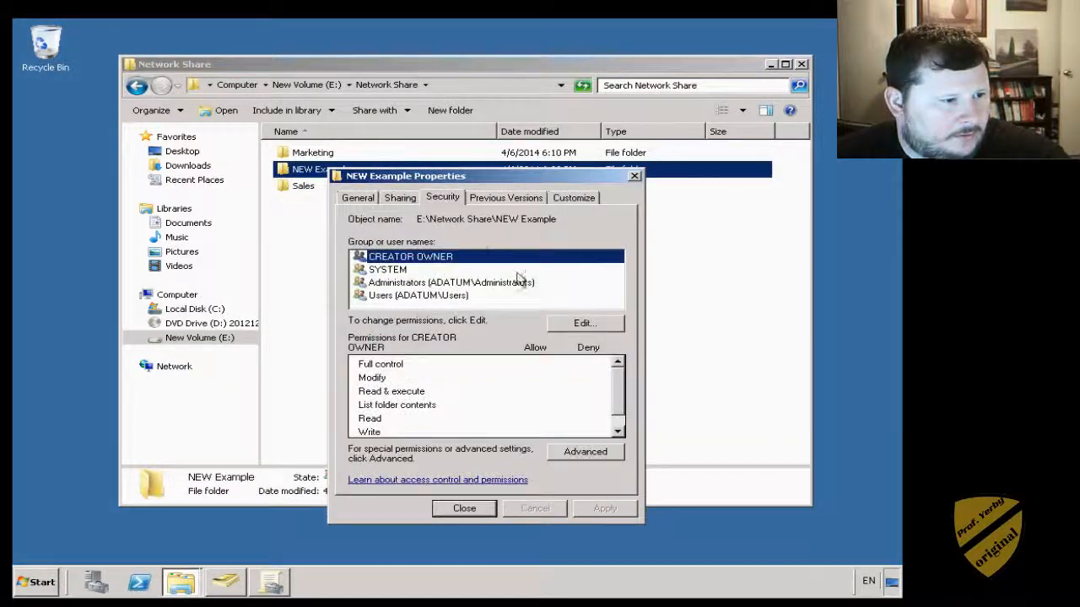
pyautogui.click(583, 325)
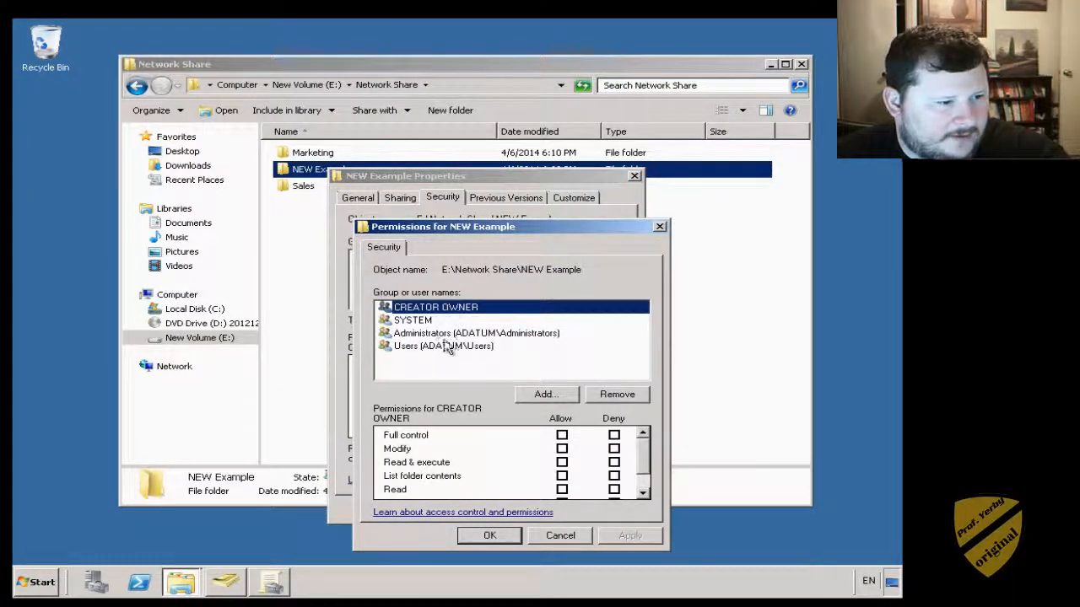
pyautogui.click(546, 395)
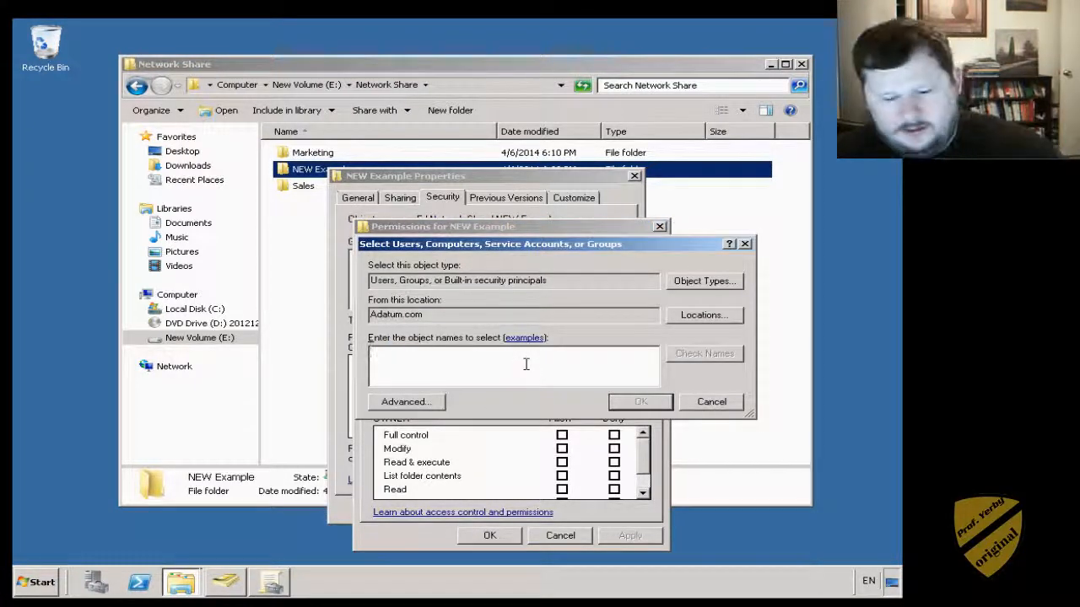
pyautogui.write('new')
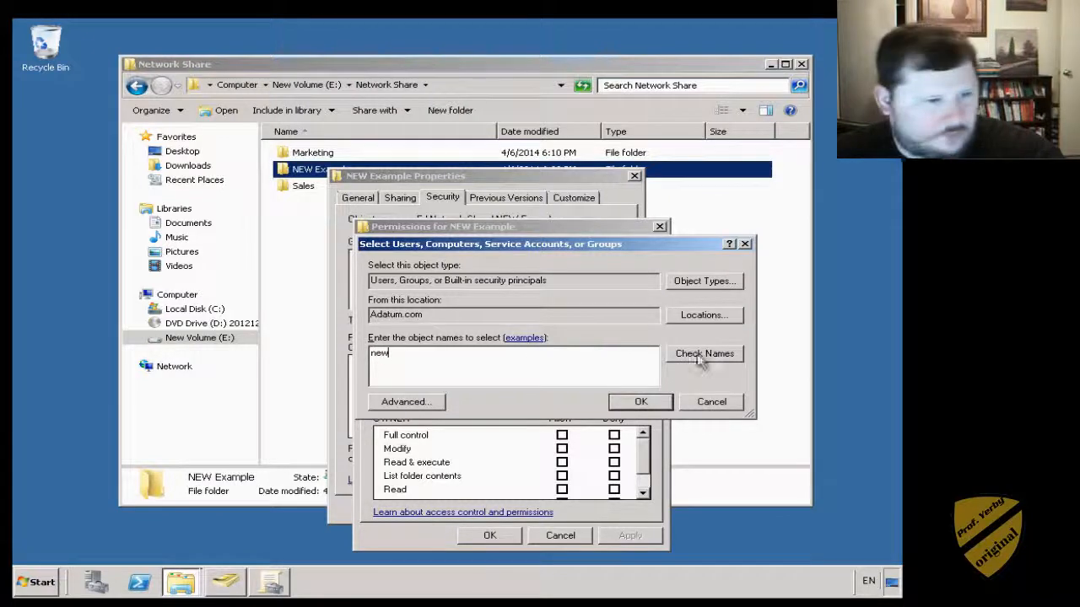
pyautogui.click(700, 357)
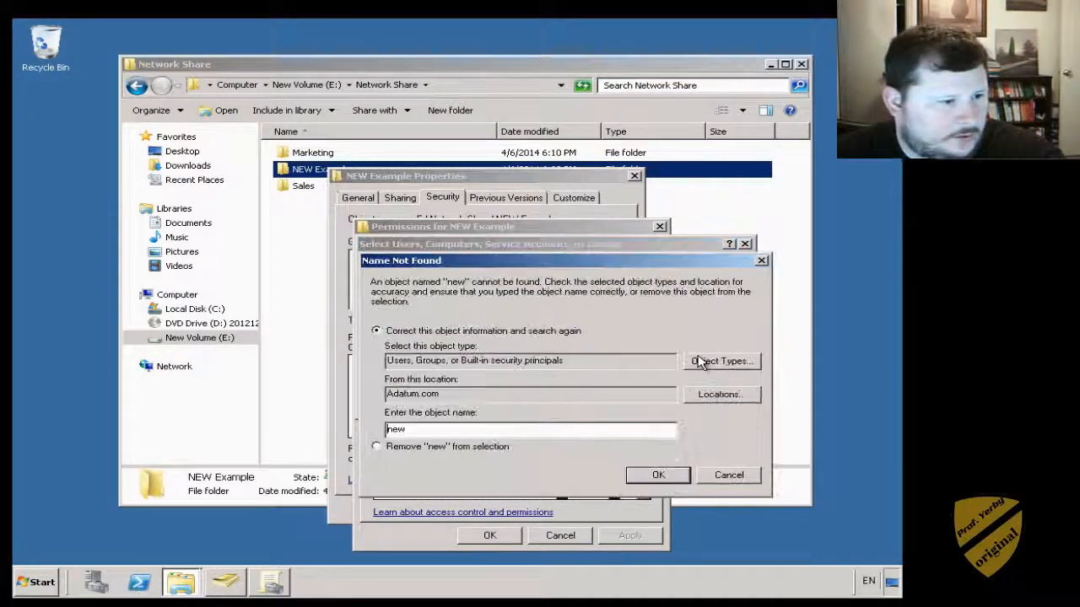
pyautogui.click(729, 476)
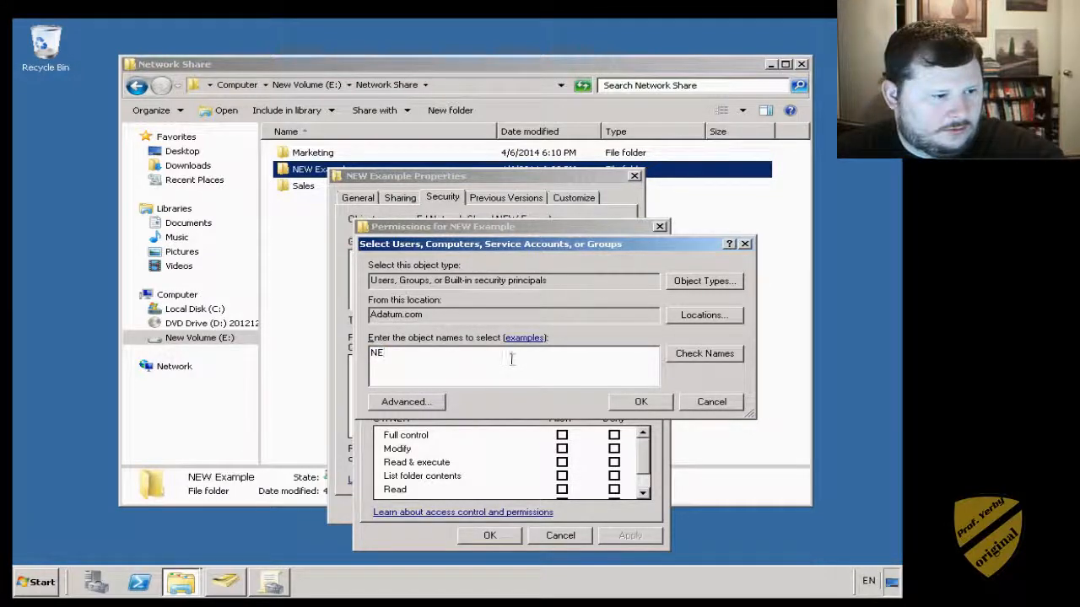
# - Retry lookups for NEW and ex, then cancel out leaving permissions unchanged
pyautogui.click(697, 364)
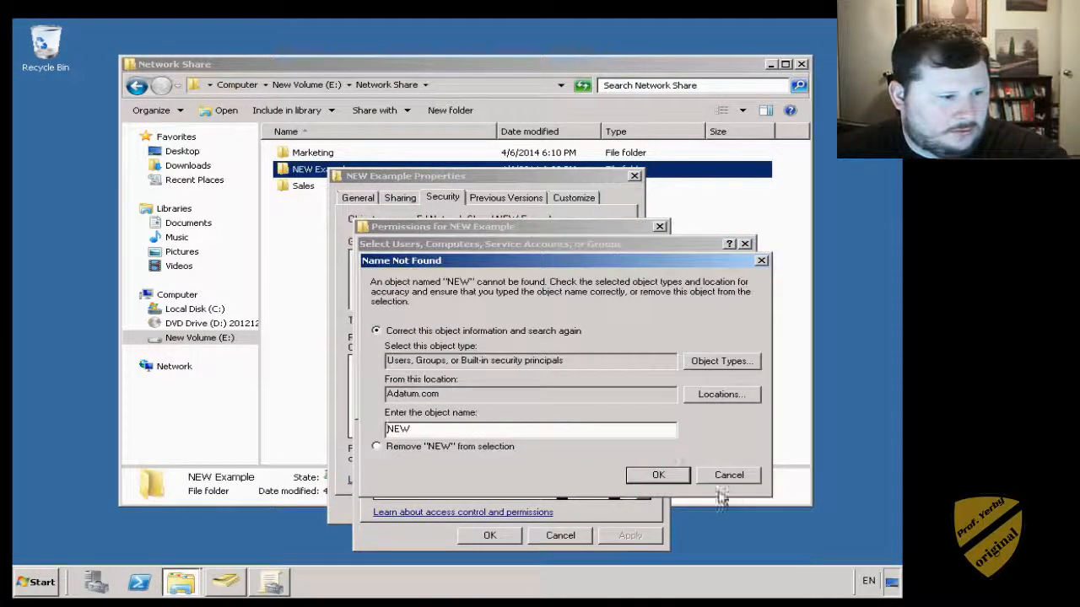
pyautogui.click(741, 477)
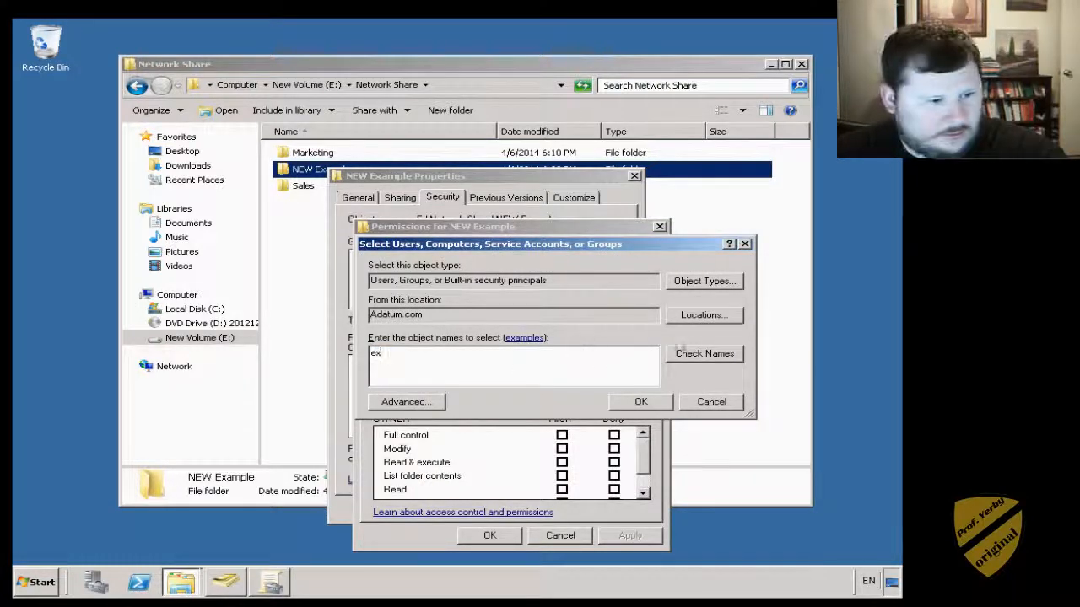
pyautogui.click(685, 353)
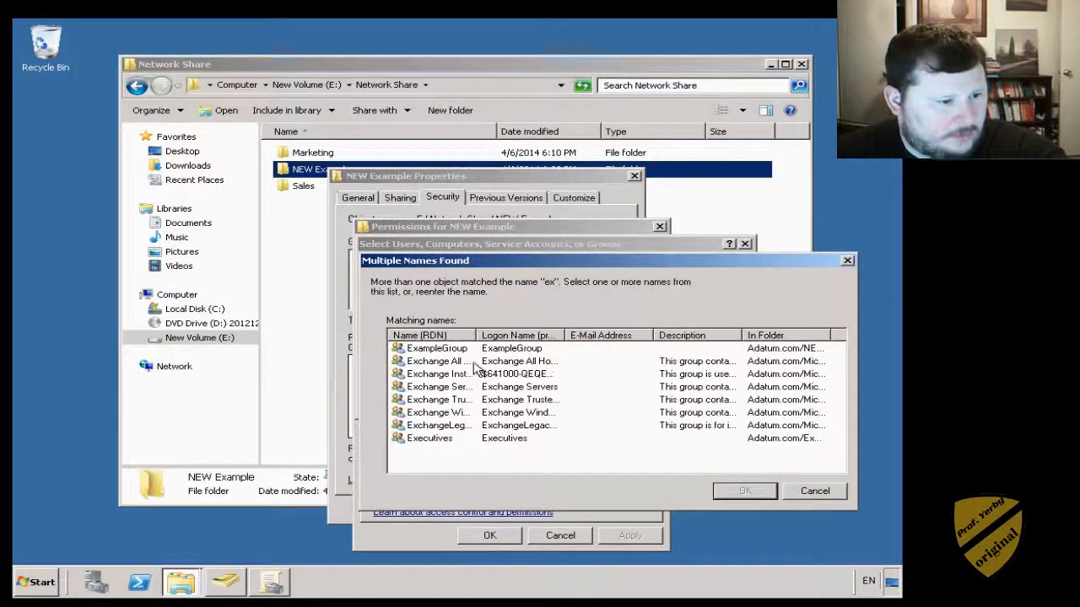
pyautogui.moveTo(473, 333); pyautogui.dragTo(553, 338)
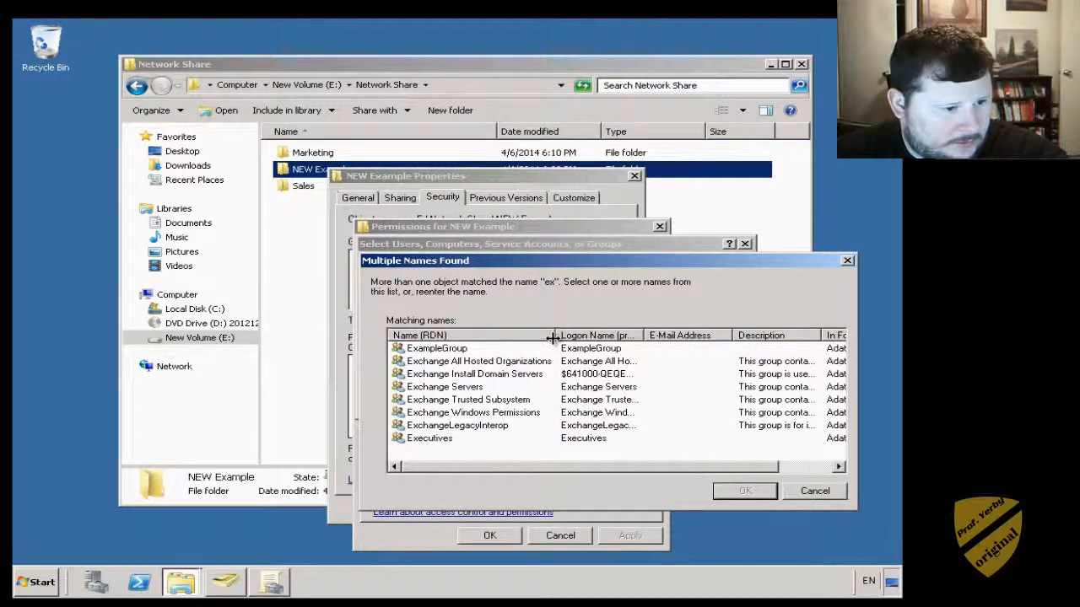
pyautogui.click(830, 497)
pyautogui.click(709, 403)
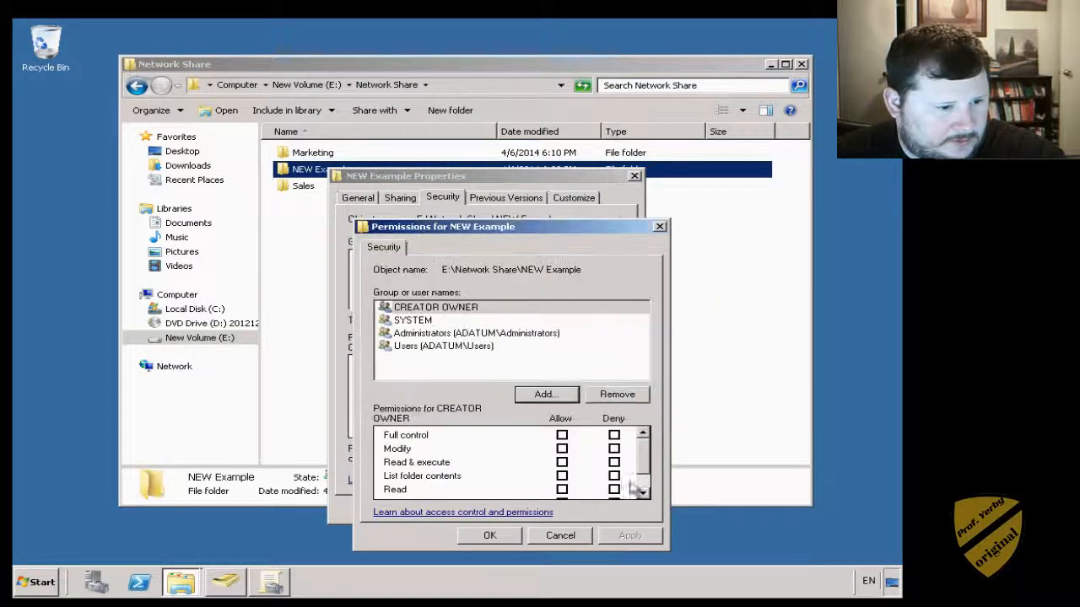
pyautogui.click(560, 534)
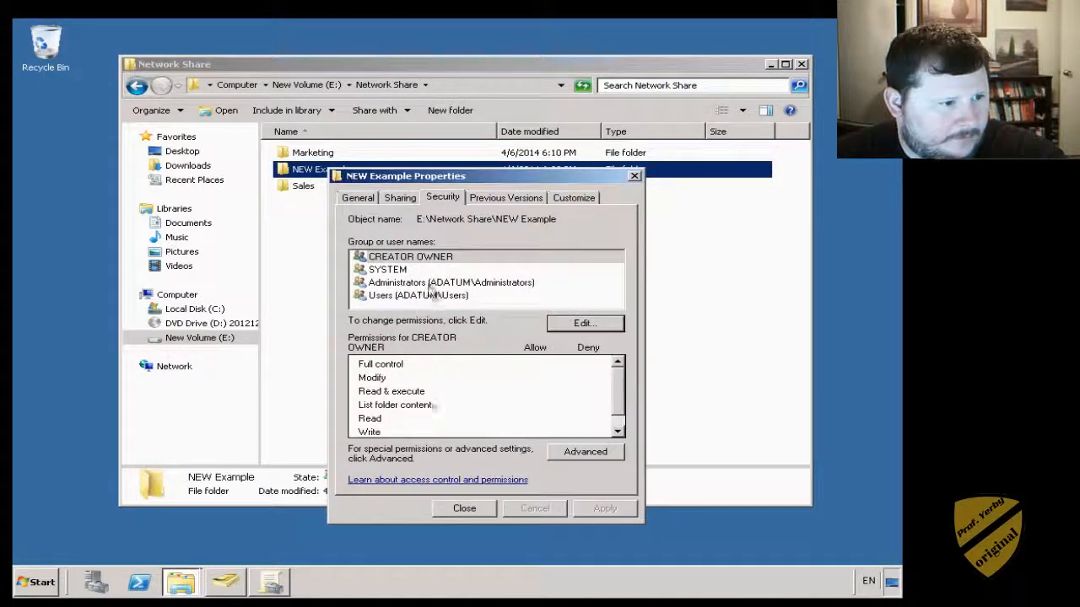
# - Complete the file sharing wizard to share NEW Example with the listed accounts
pyautogui.click(398, 199)
pyautogui.click(386, 298)
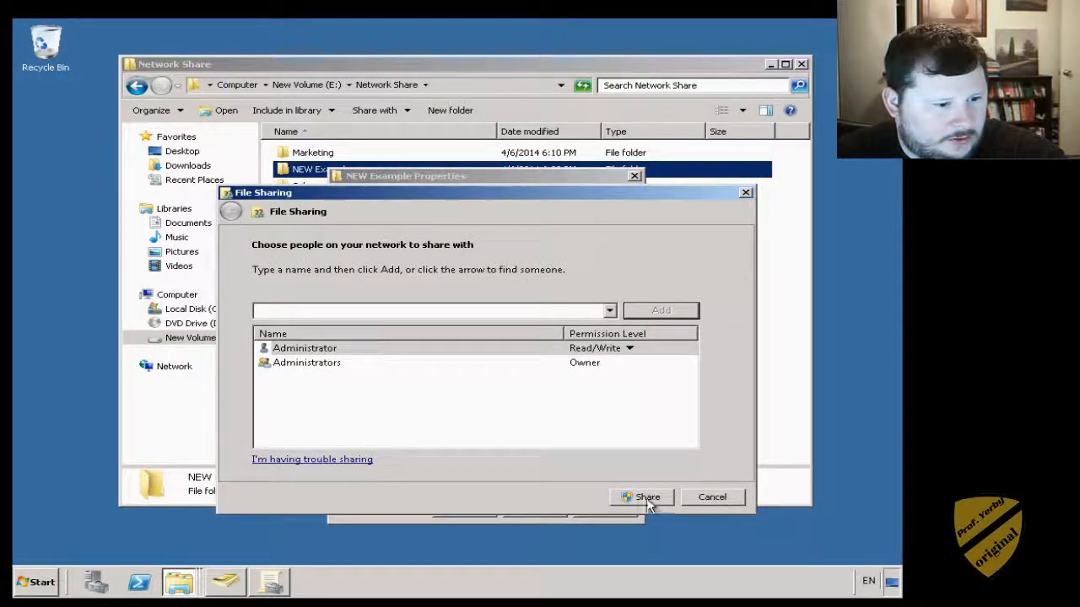
pyautogui.click(647, 499)
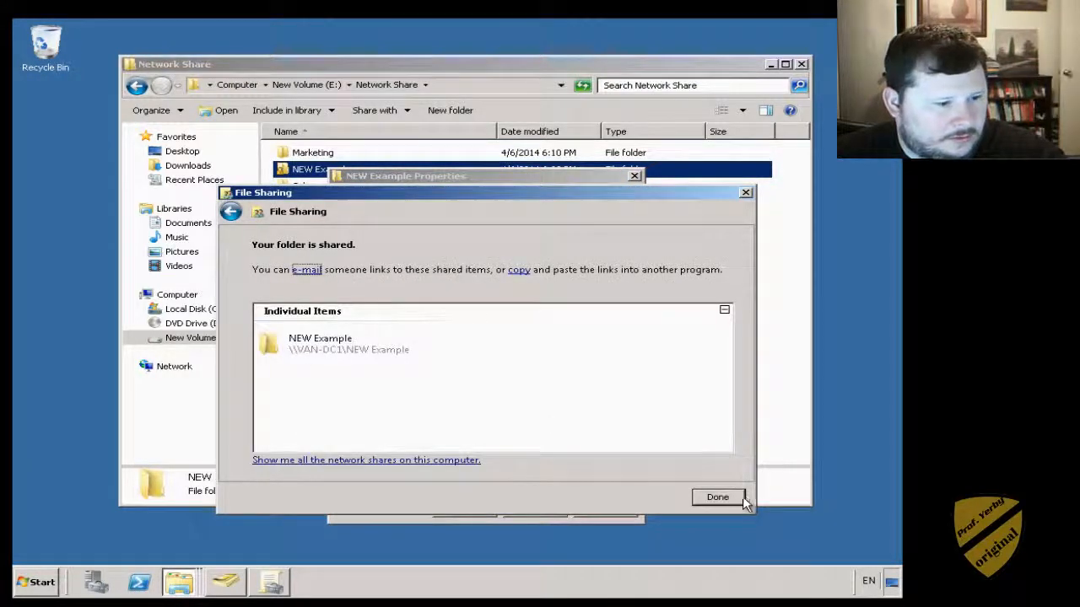
pyautogui.click(730, 499)
# - Review NEW Example's share permissions unchanged, then return to its NTFS security permissions
pyautogui.click(422, 380)
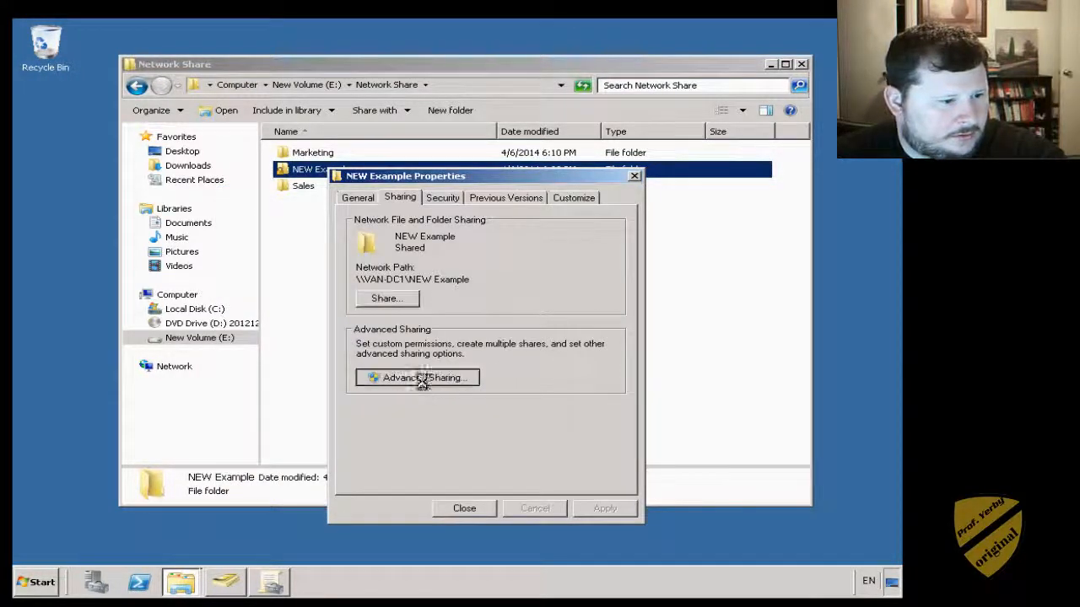
pyautogui.click(393, 396)
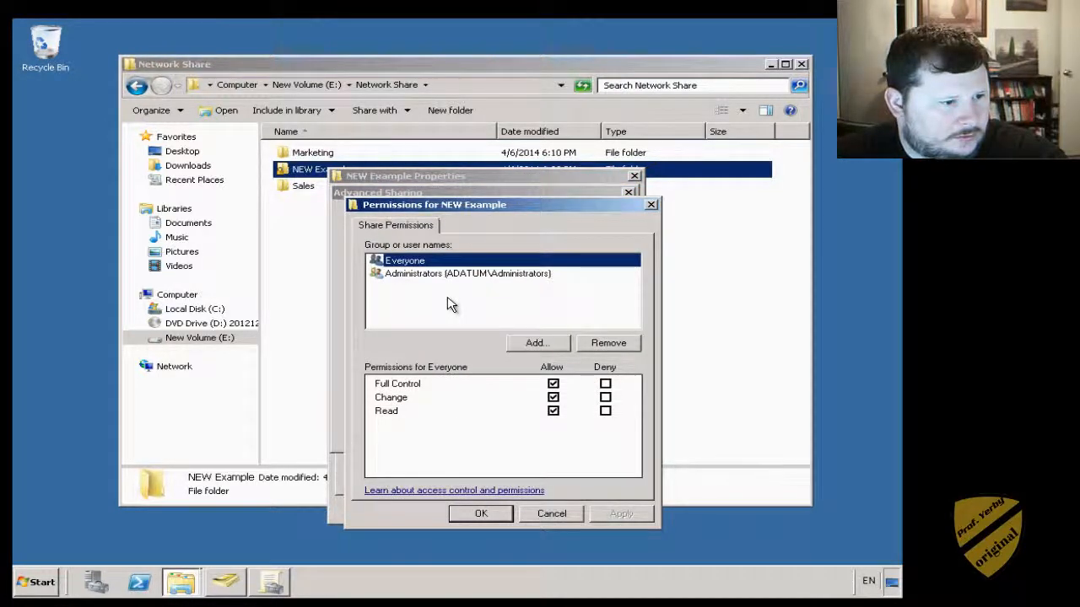
pyautogui.click(549, 515)
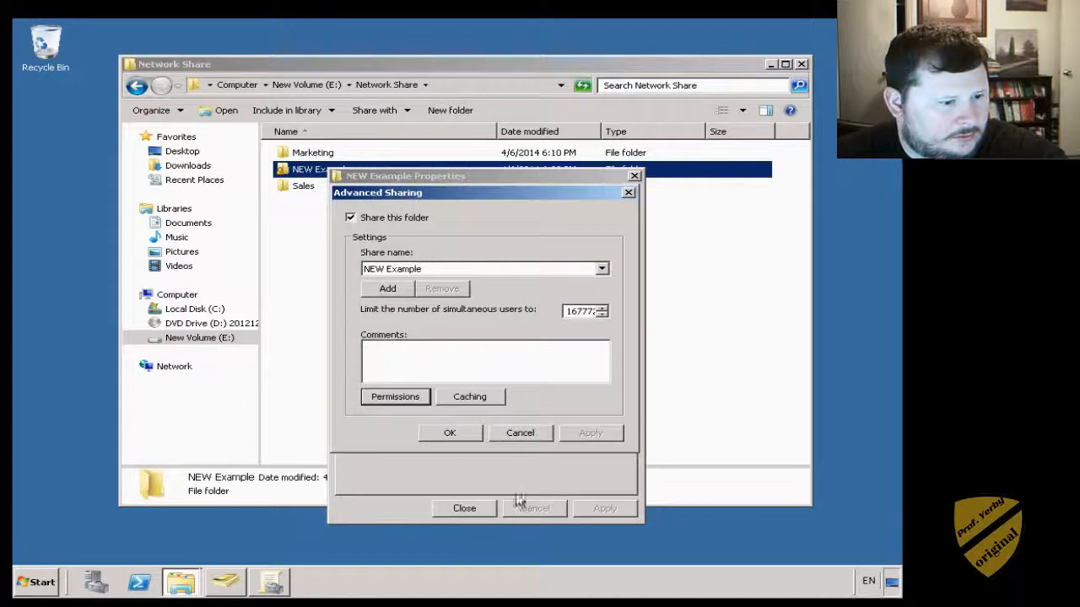
pyautogui.click(522, 434)
pyautogui.click(442, 201)
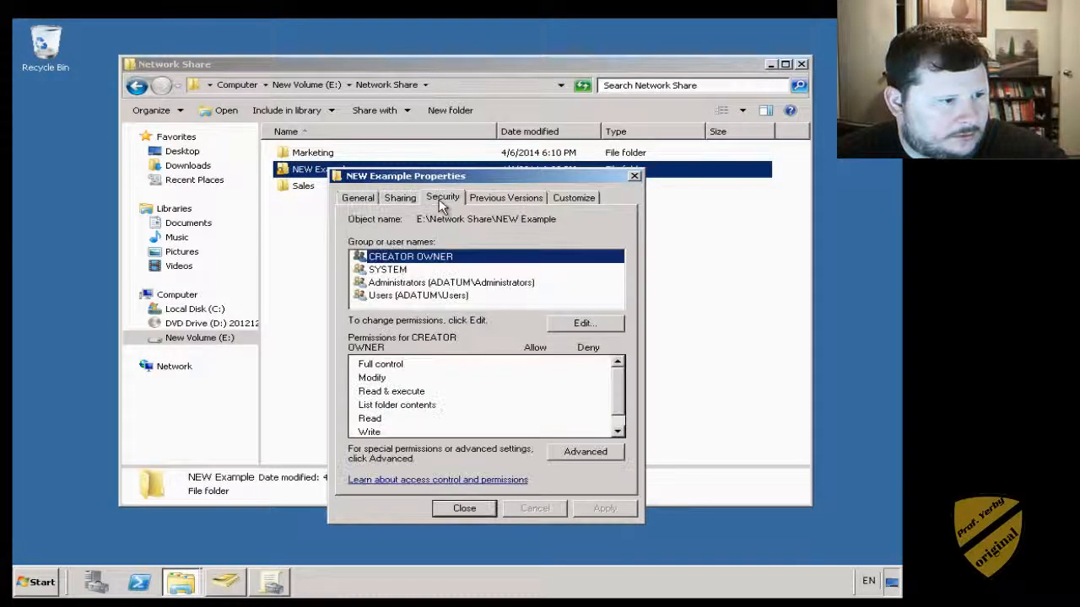
pyautogui.click(563, 327)
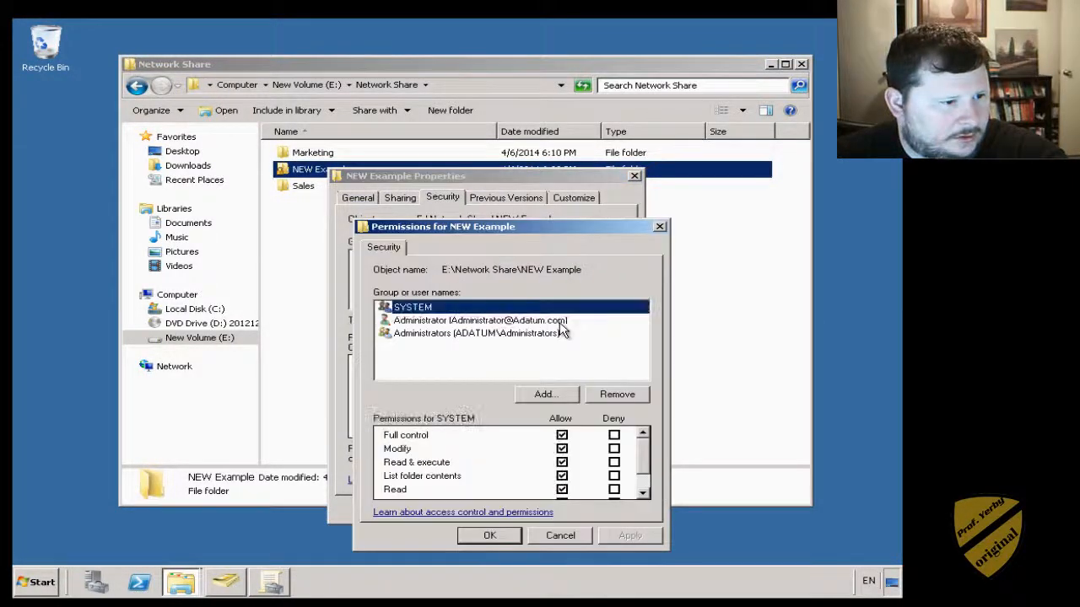
pyautogui.click(551, 393)
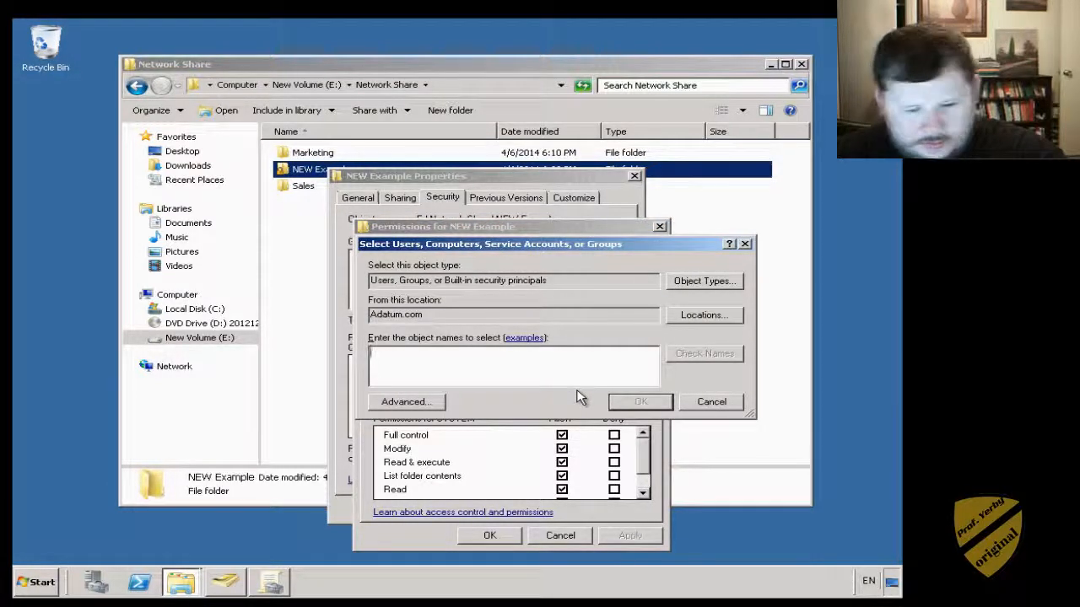
pyautogui.write('n')
pyautogui.click(716, 354)
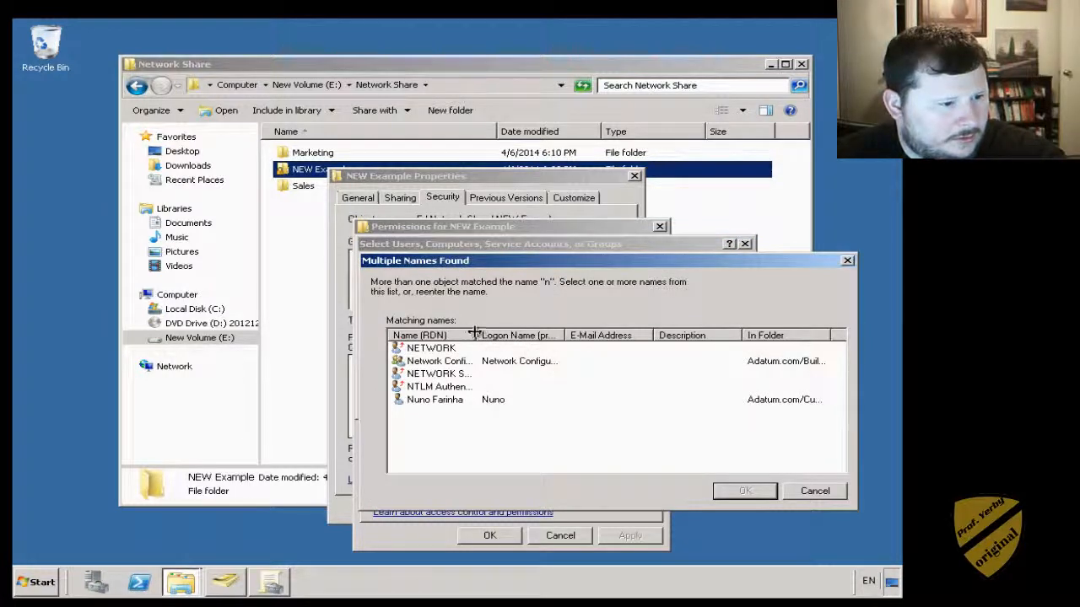
pyautogui.moveTo(504, 333); pyautogui.dragTo(520, 334)
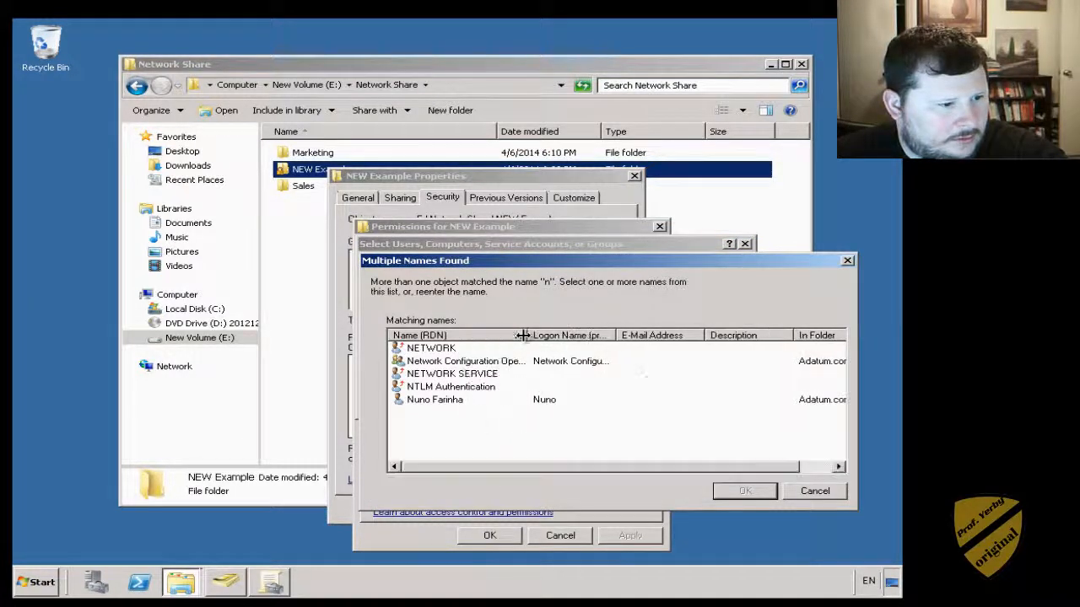
pyautogui.click(793, 493)
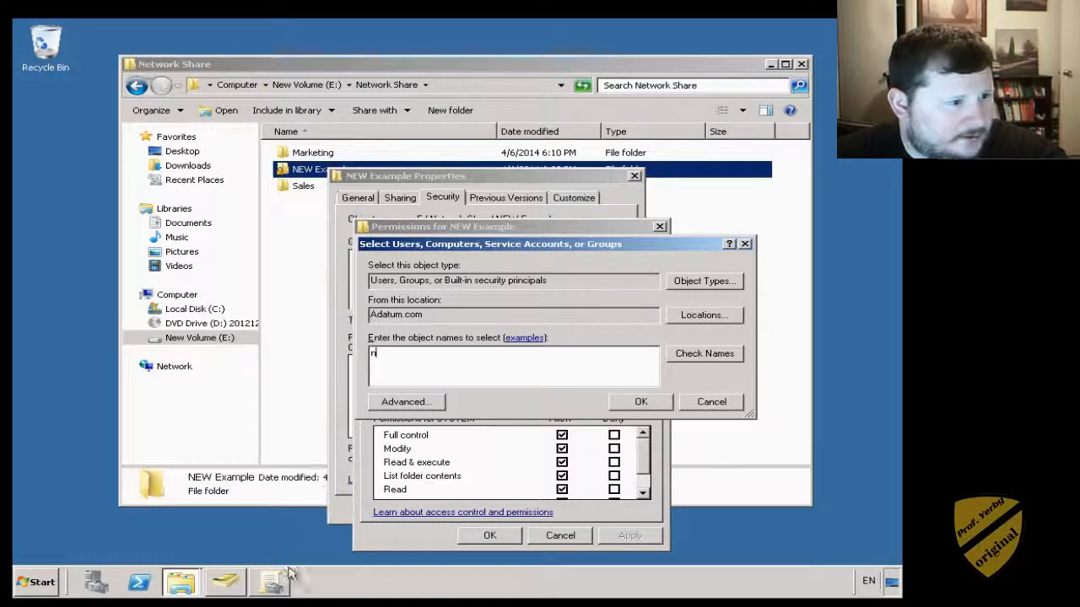
# - Launch Server Manager and open Active Directory Users and Computers from the AD DS role page
pyautogui.click(32, 584)
pyautogui.moveTo(278, 450)
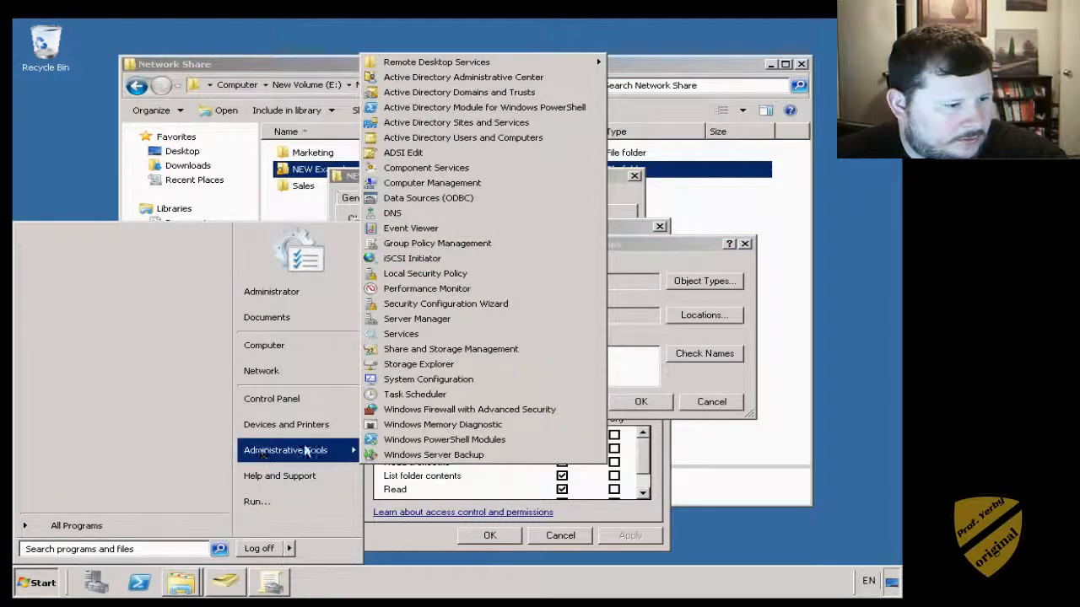
pyautogui.click(418, 324)
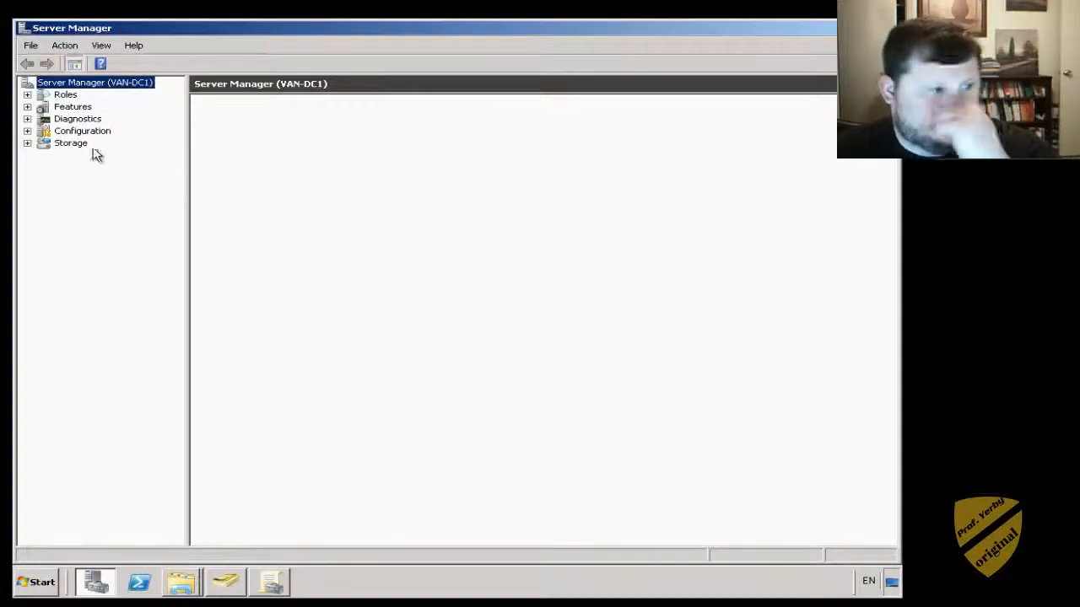
pyautogui.click(67, 96)
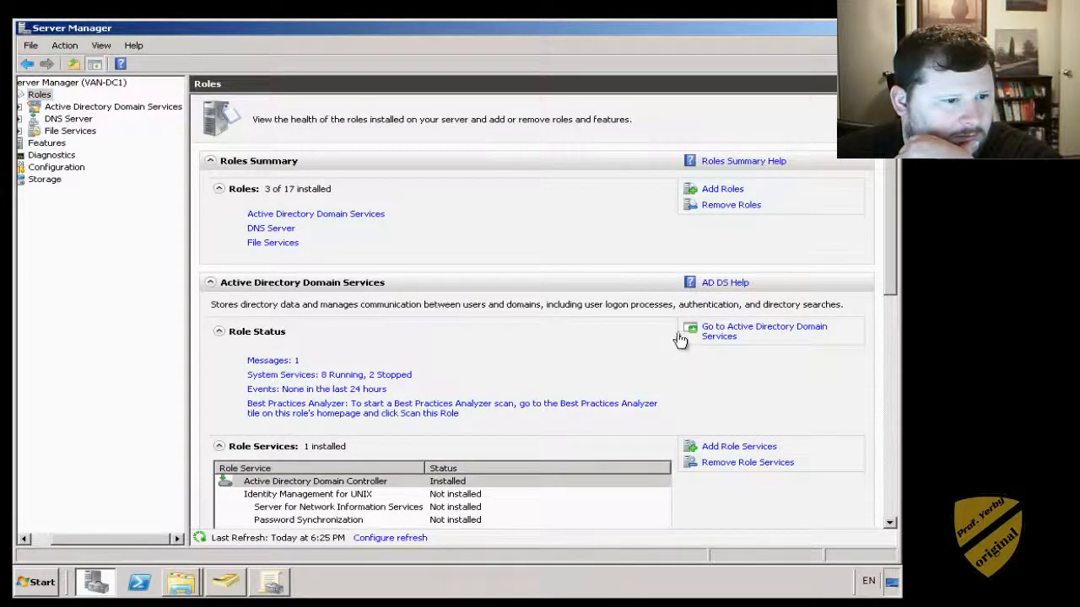
pyautogui.click(346, 216)
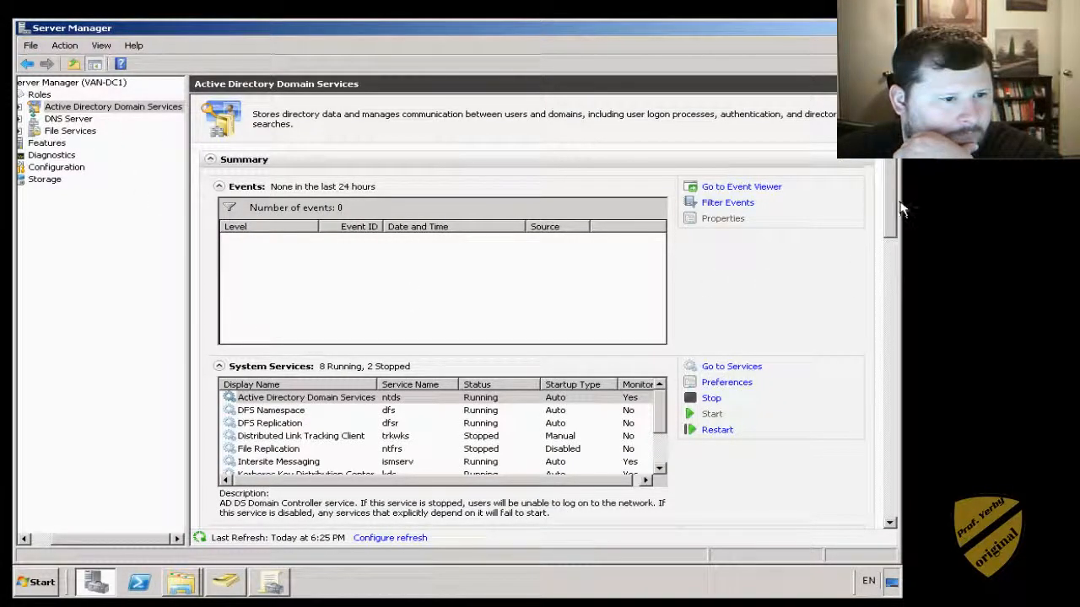
pyautogui.moveTo(899, 206); pyautogui.dragTo(899, 353)
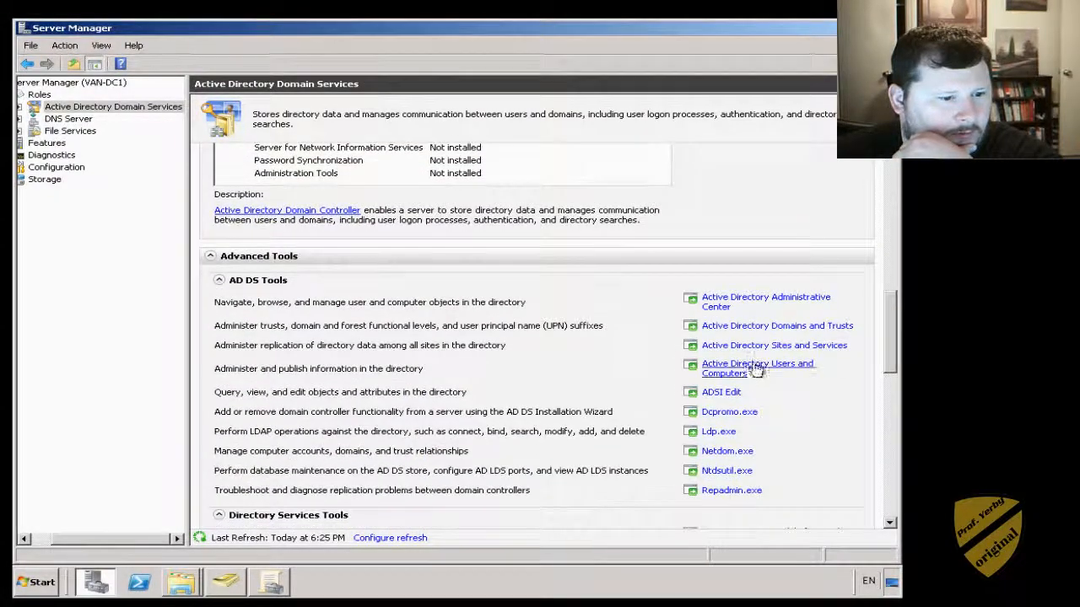
pyautogui.click(753, 370)
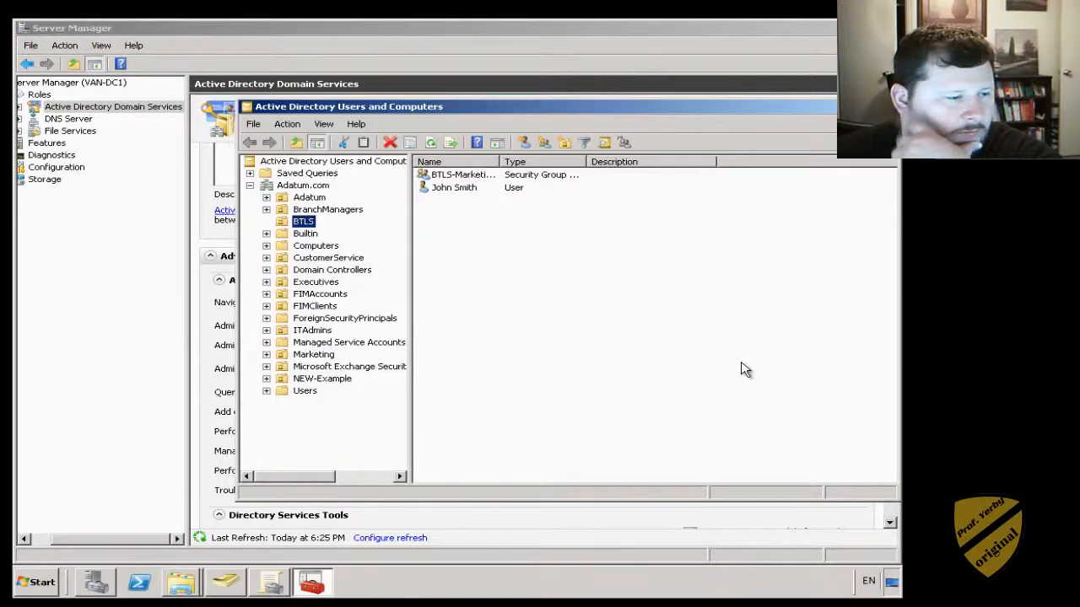
# - Find ExampleGroup in the NEW-Example unit and clear the old search letter from the name box
pyautogui.click(302, 381)
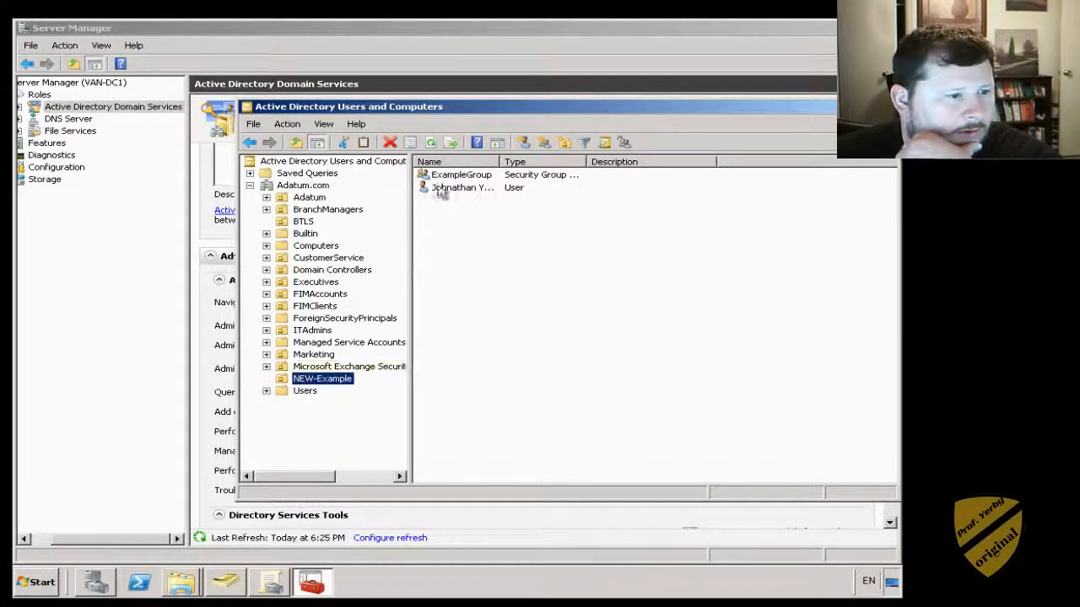
pyautogui.click(462, 180)
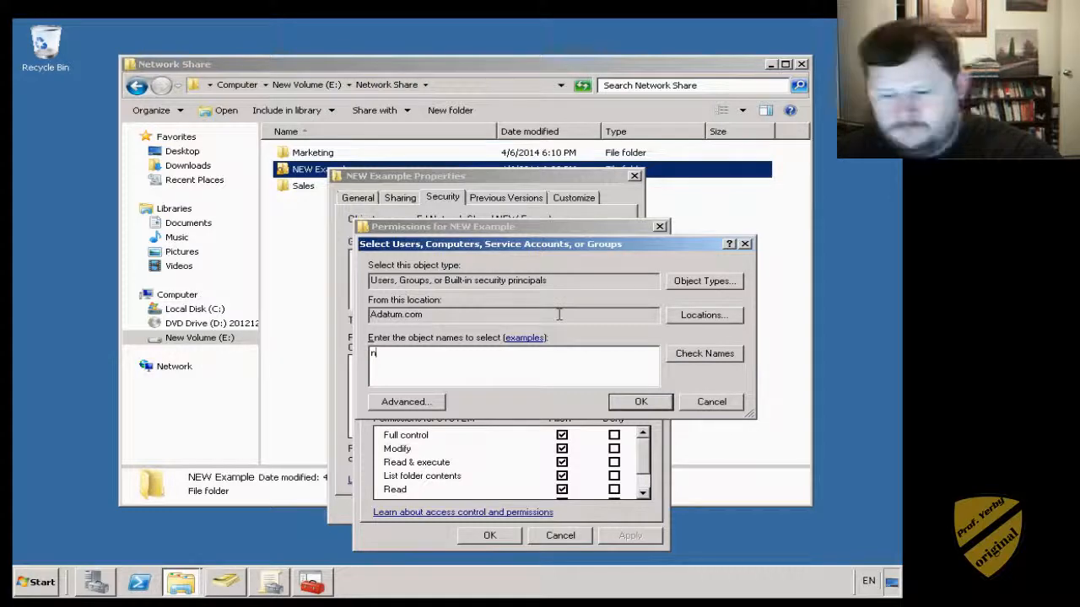
pyautogui.press('BackSpace')
# - Look up accounts matching 'ex' and 'bt', dismissing each Multiple Names Found list
pyautogui.write('ex')
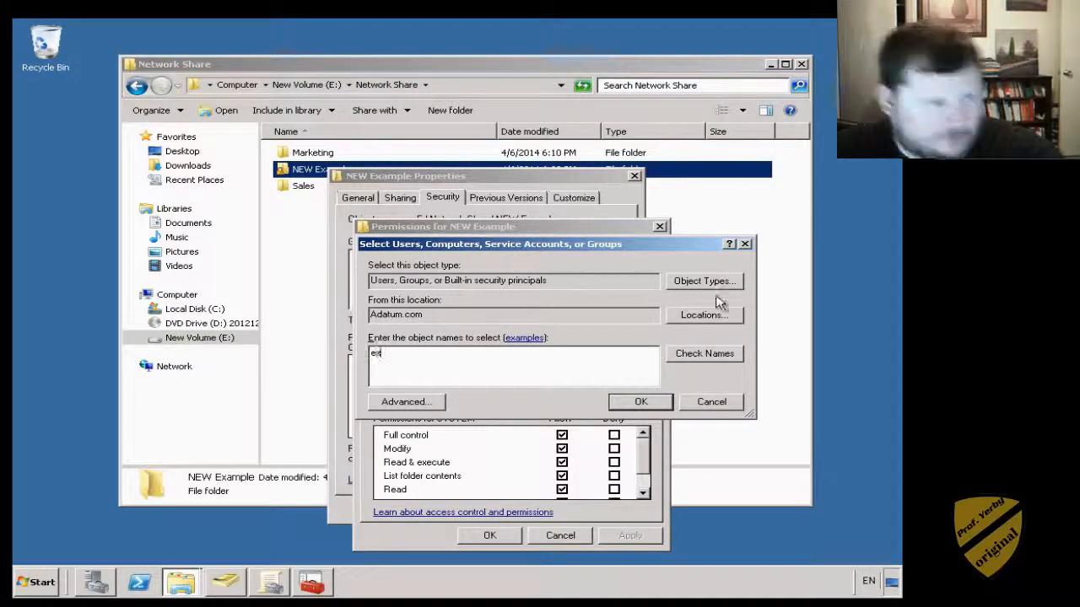
pyautogui.click(719, 357)
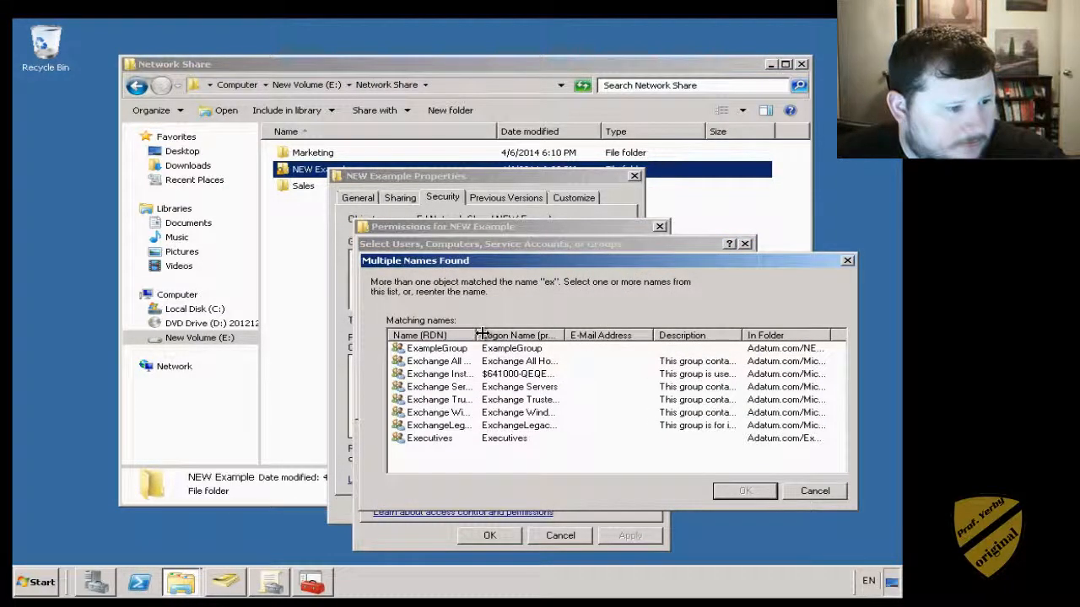
pyautogui.moveTo(478, 336); pyautogui.dragTo(564, 336)
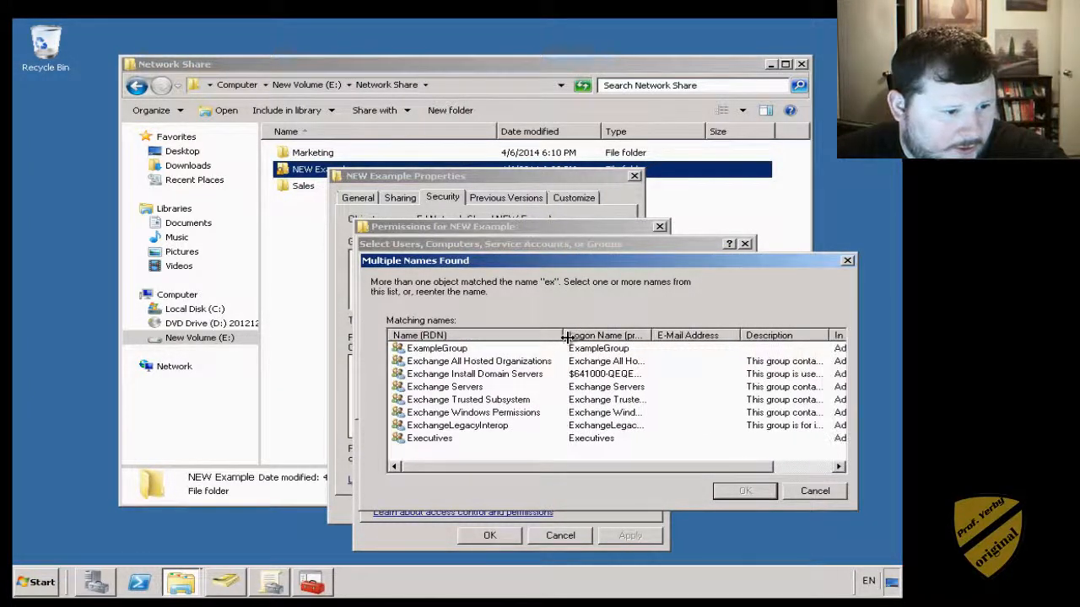
pyautogui.click(814, 492)
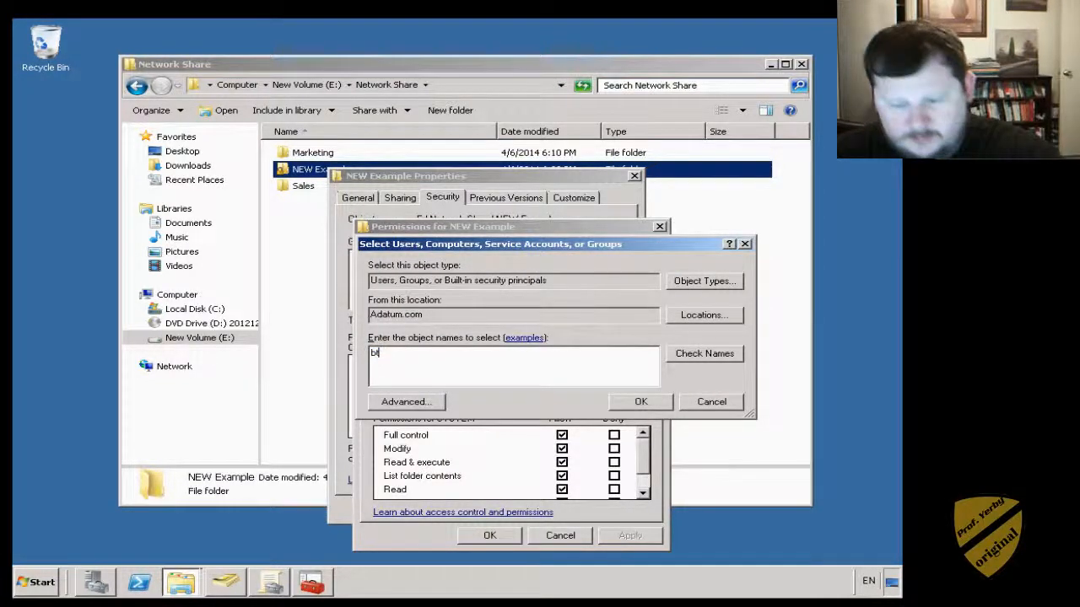
pyautogui.click(683, 352)
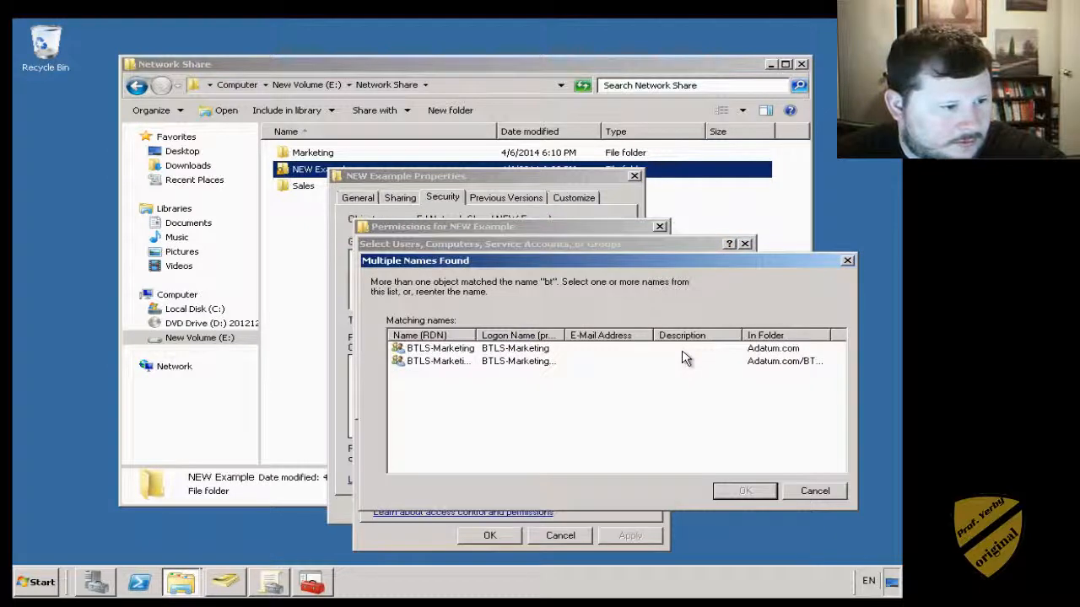
pyautogui.click(817, 495)
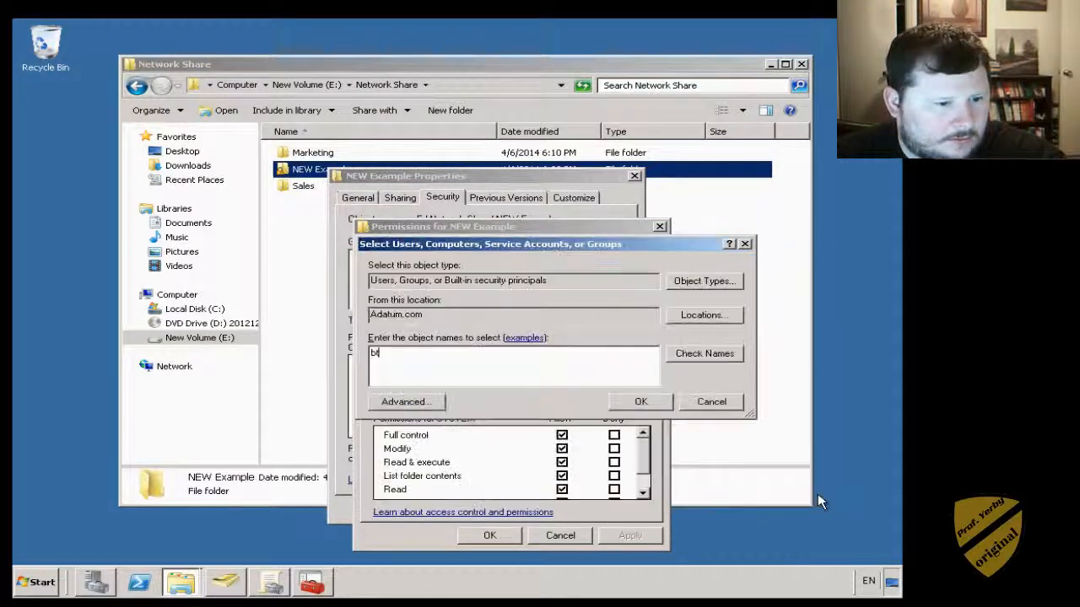
# - Cancel Select Users and Permissions, OK the NEW Example properties, and reselect the folder
pyautogui.click(710, 406)
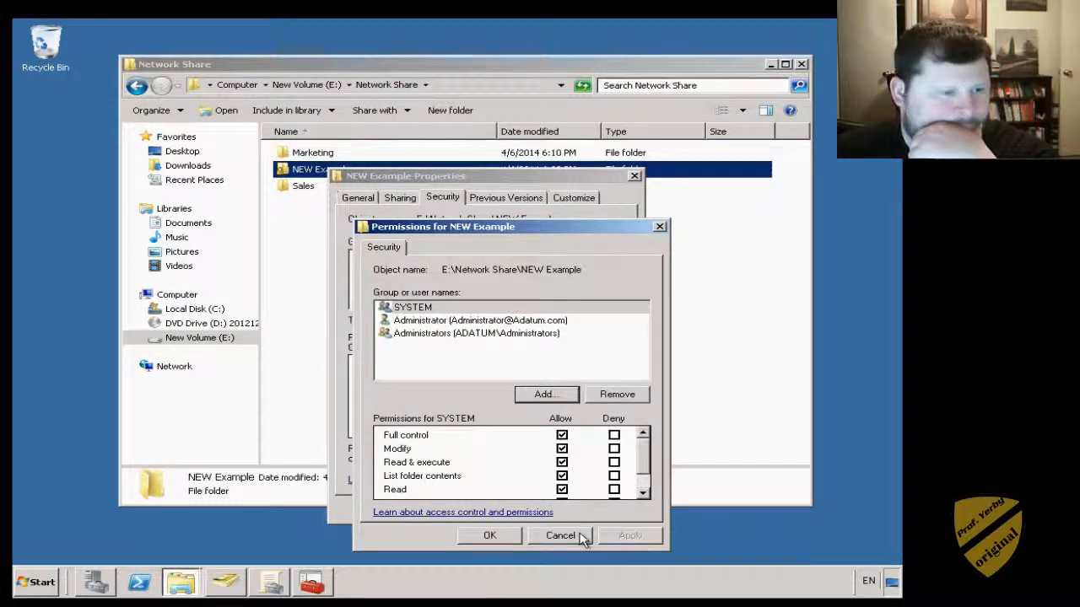
pyautogui.click(582, 536)
pyautogui.click(465, 507)
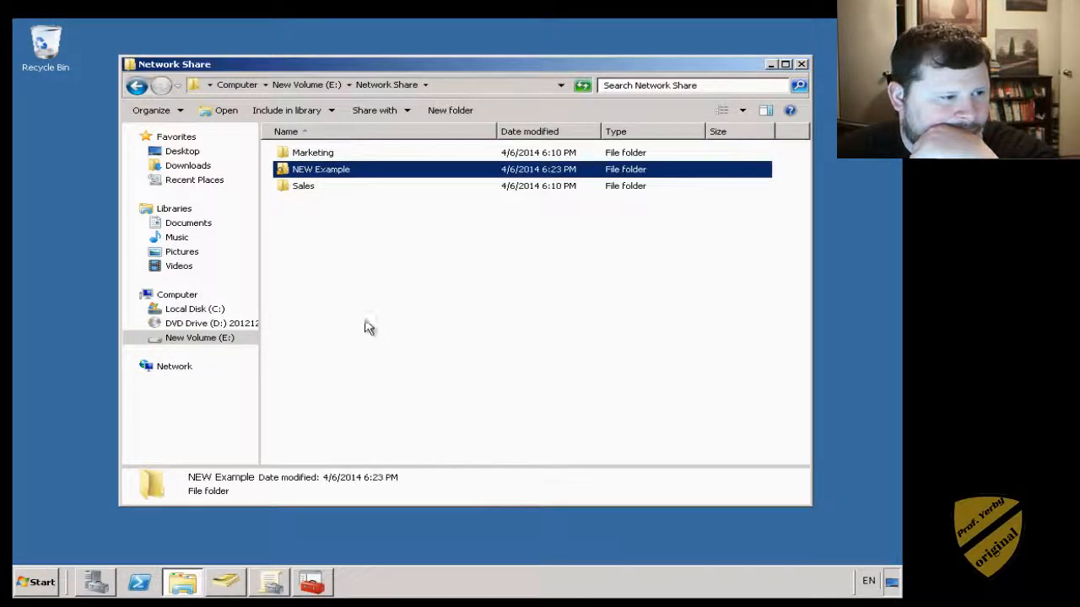
pyautogui.click(368, 328)
pyautogui.click(308, 173)
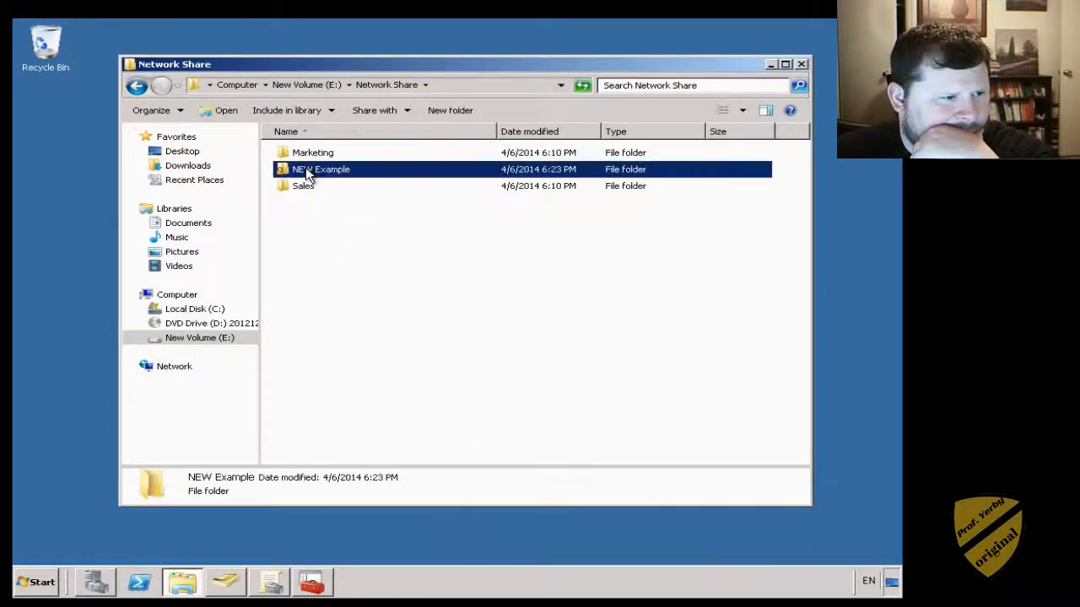
# - Share the NEW Example folder with Everyone through the File Sharing wizard
pyautogui.rightClick(301, 167)
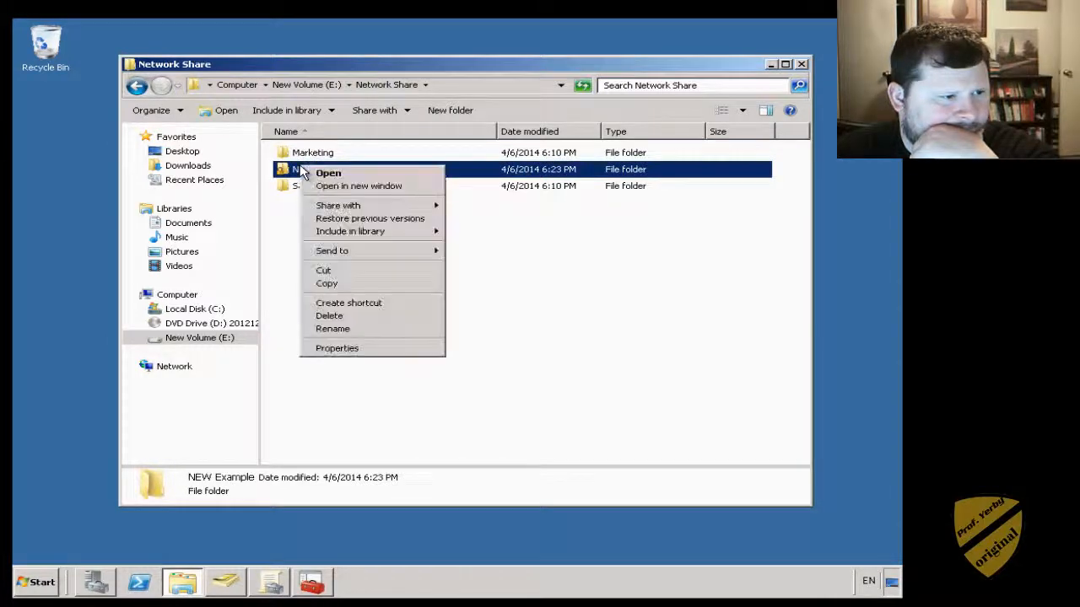
pyautogui.click(346, 349)
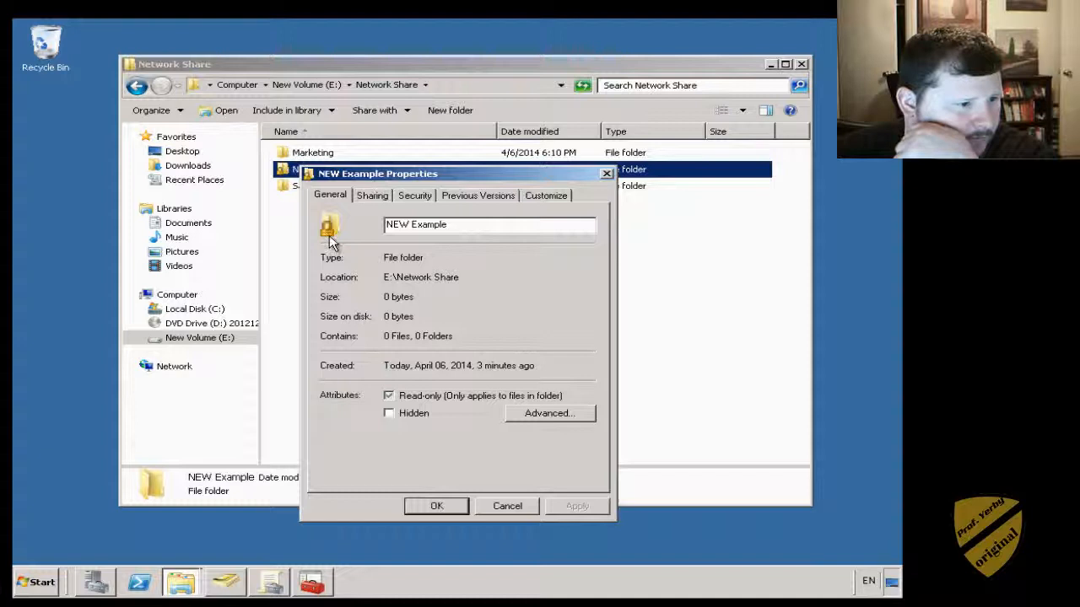
pyautogui.click(374, 197)
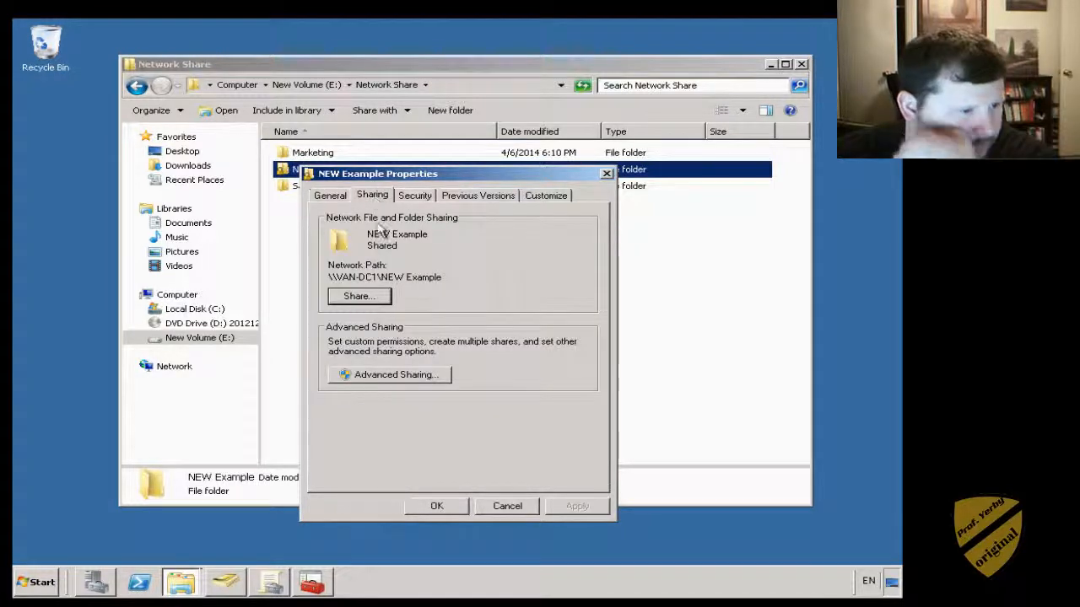
pyautogui.click(366, 296)
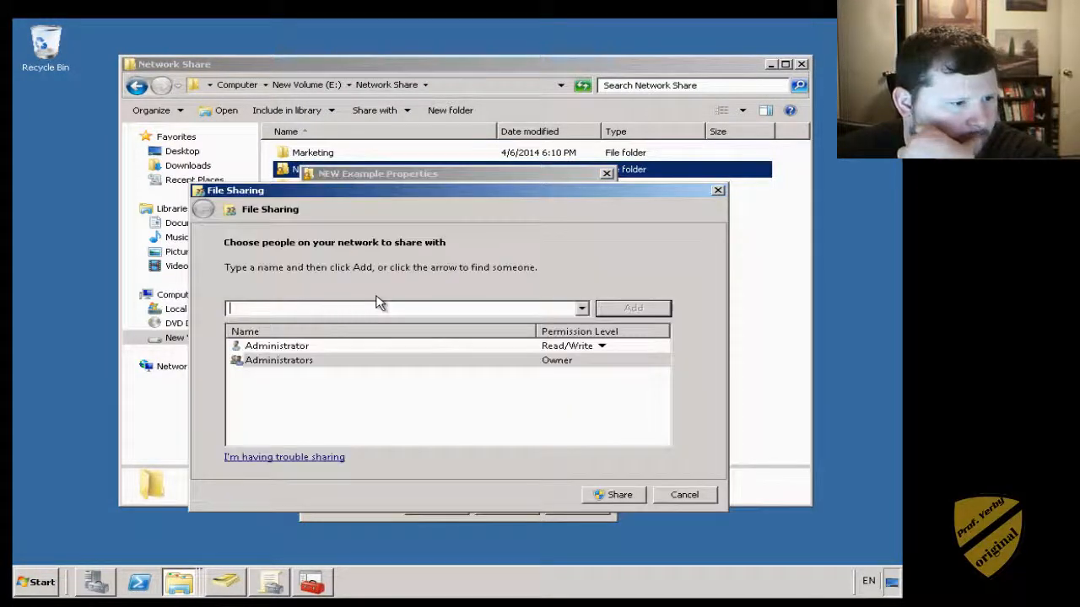
pyautogui.click(582, 308)
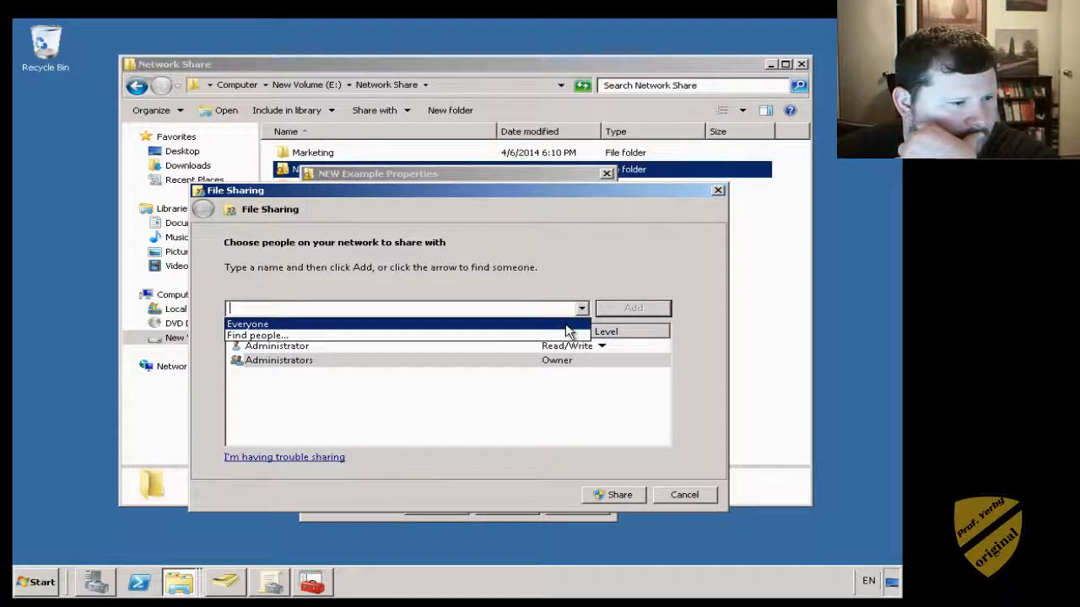
pyautogui.click(565, 324)
pyautogui.click(632, 308)
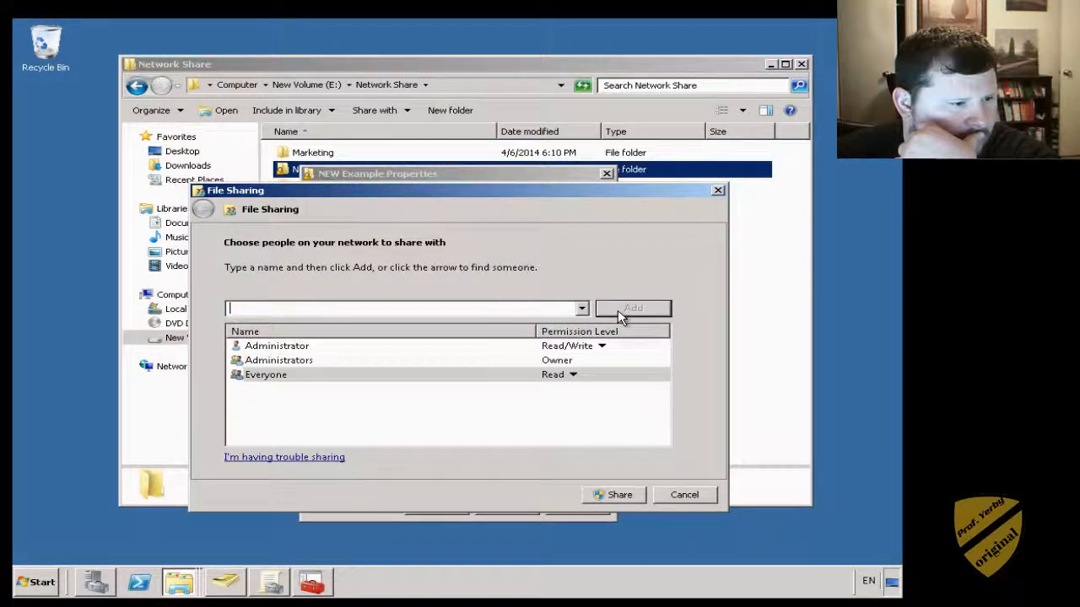
pyautogui.click(619, 495)
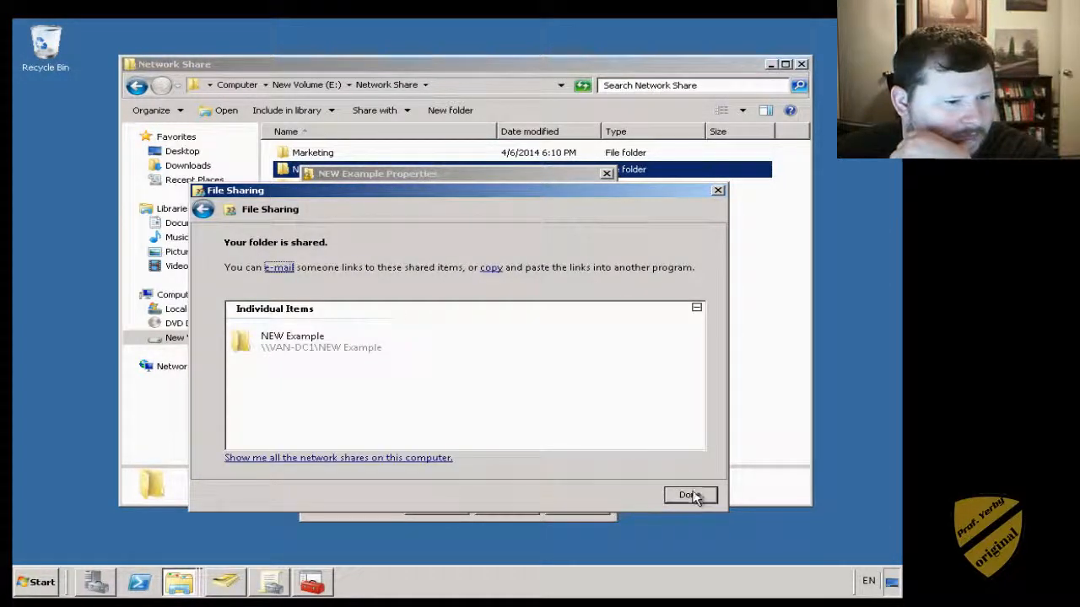
pyautogui.click(691, 494)
# - Adjust the simultaneous-user limit in Advanced Sharing and confirm with OK
pyautogui.click(419, 382)
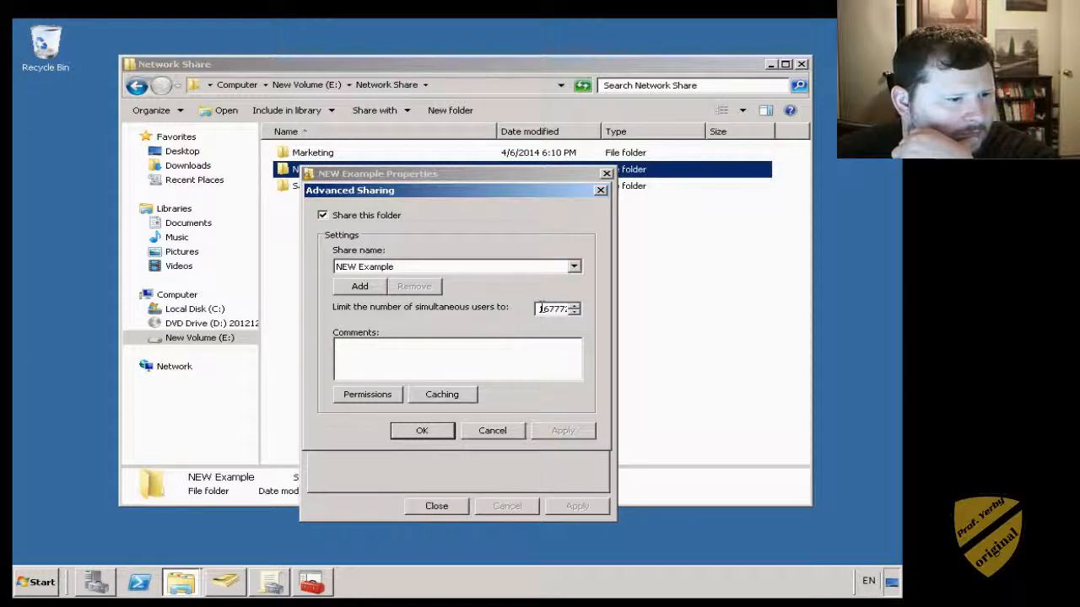
pyautogui.click(574, 306)
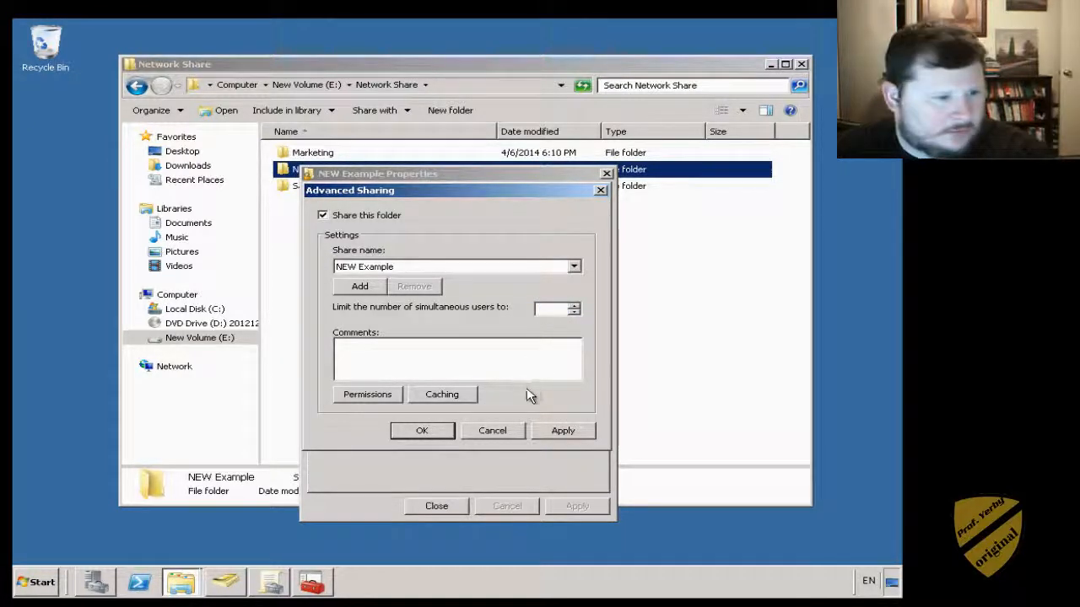
pyautogui.click(438, 433)
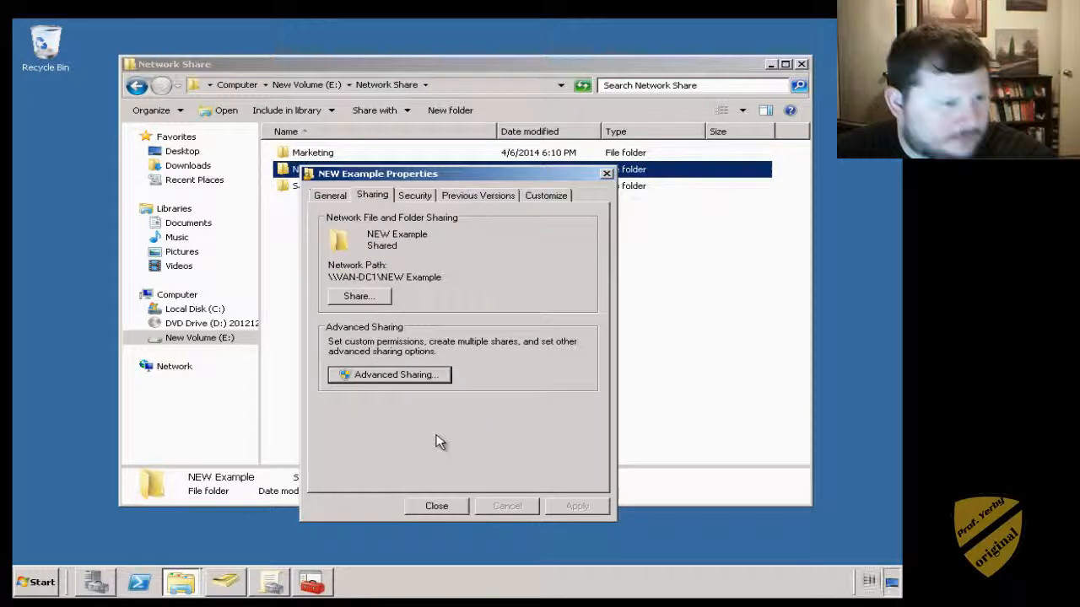
# - Open the Security permissions editor, add a name, and look up accounts matching 'e'
pyautogui.click(427, 195)
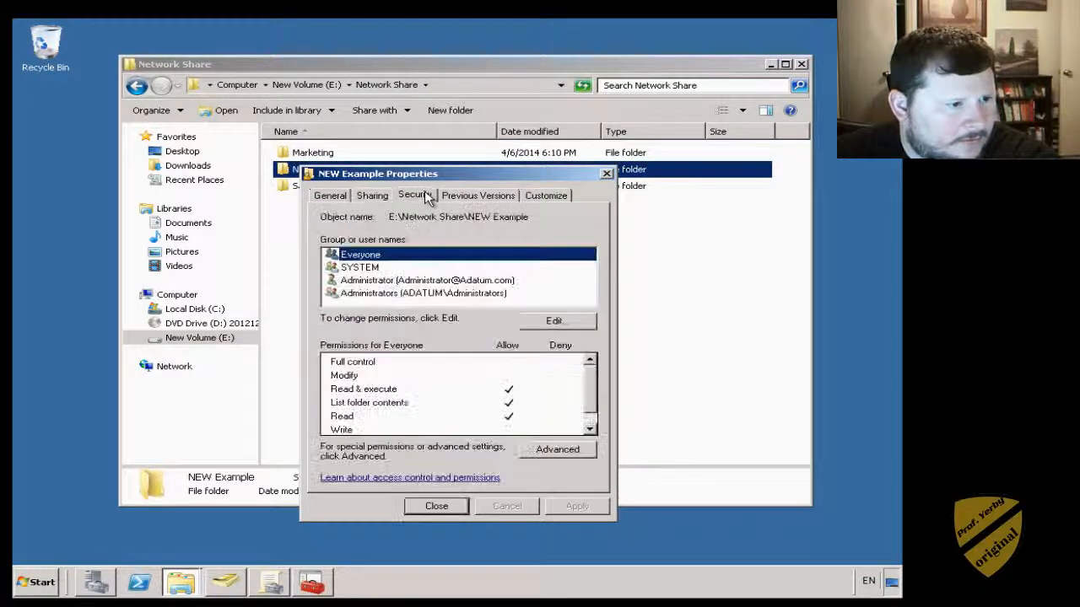
pyautogui.click(554, 320)
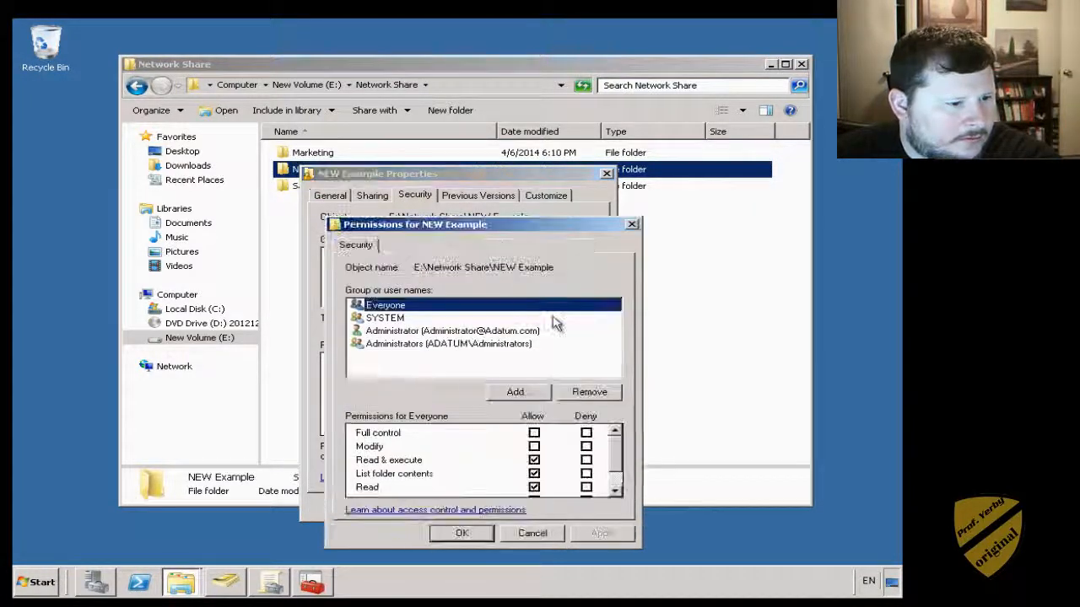
pyautogui.click(516, 394)
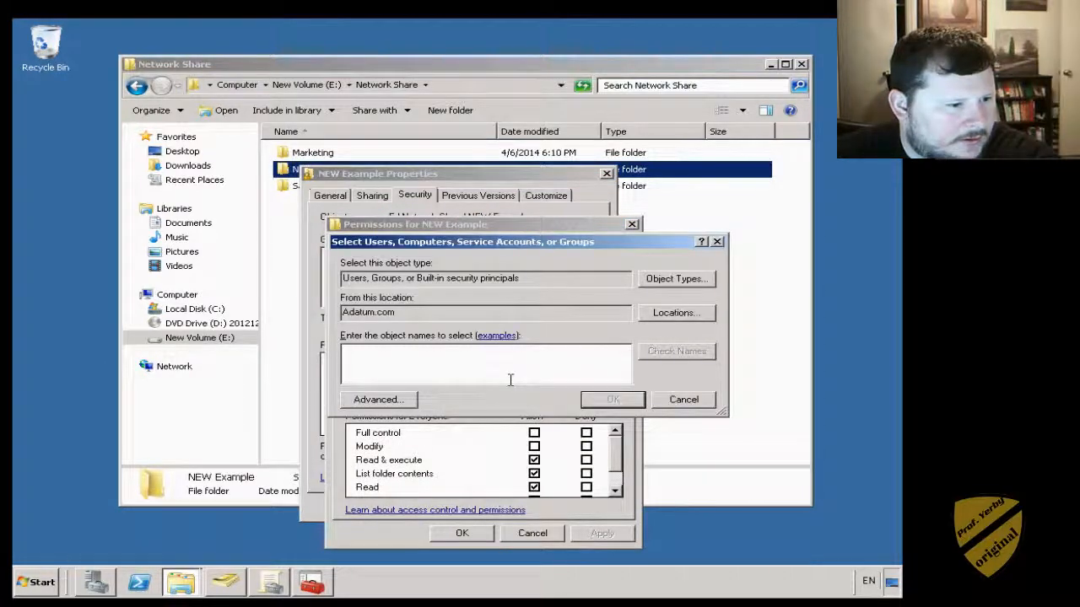
pyautogui.write('e')
pyautogui.click(666, 351)
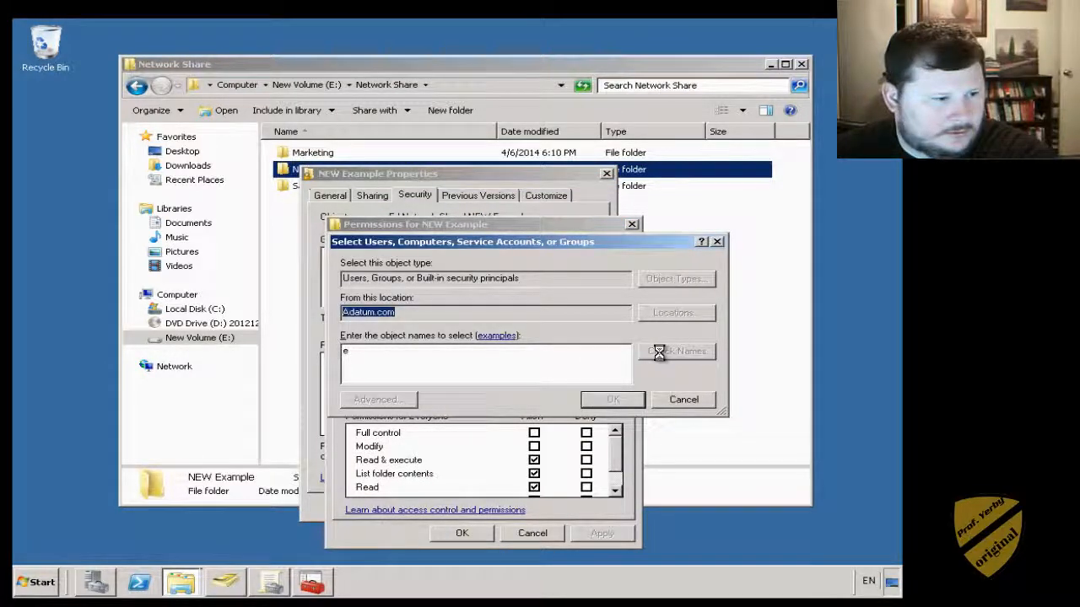
pyautogui.doubleClick(414, 410)
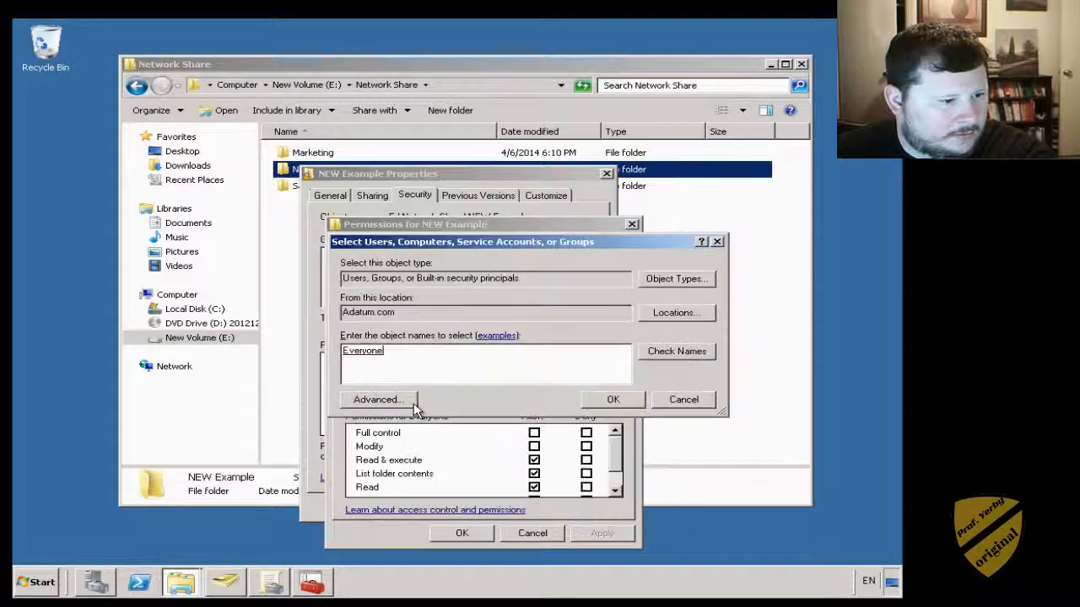
# - Replace the wrong Everyone entry with 'ex' and choose ExampleGroup from the matches
pyautogui.press('BackSpace')
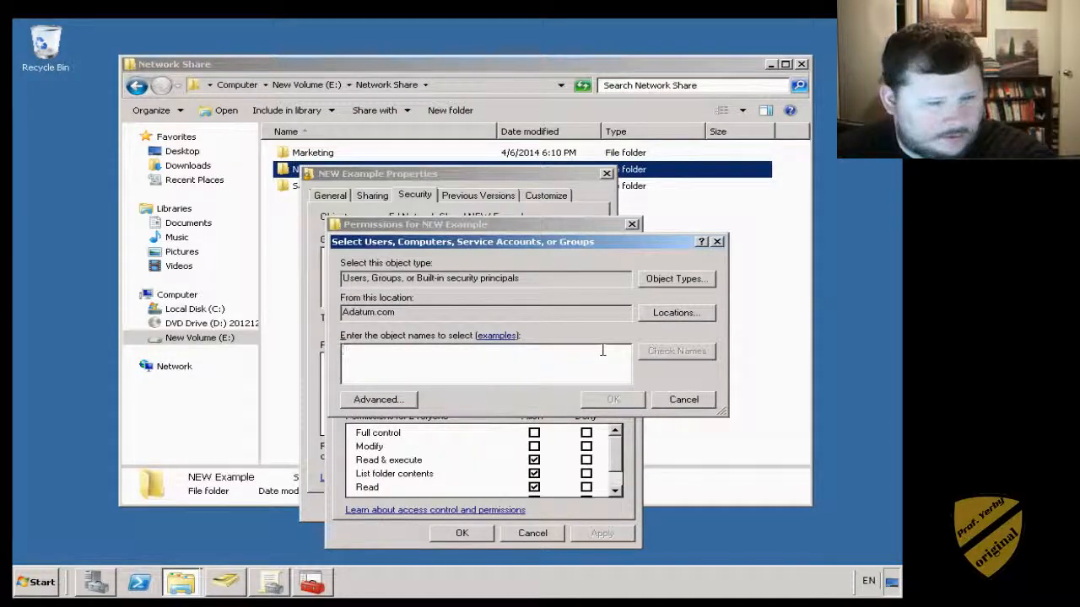
pyautogui.write('ex')
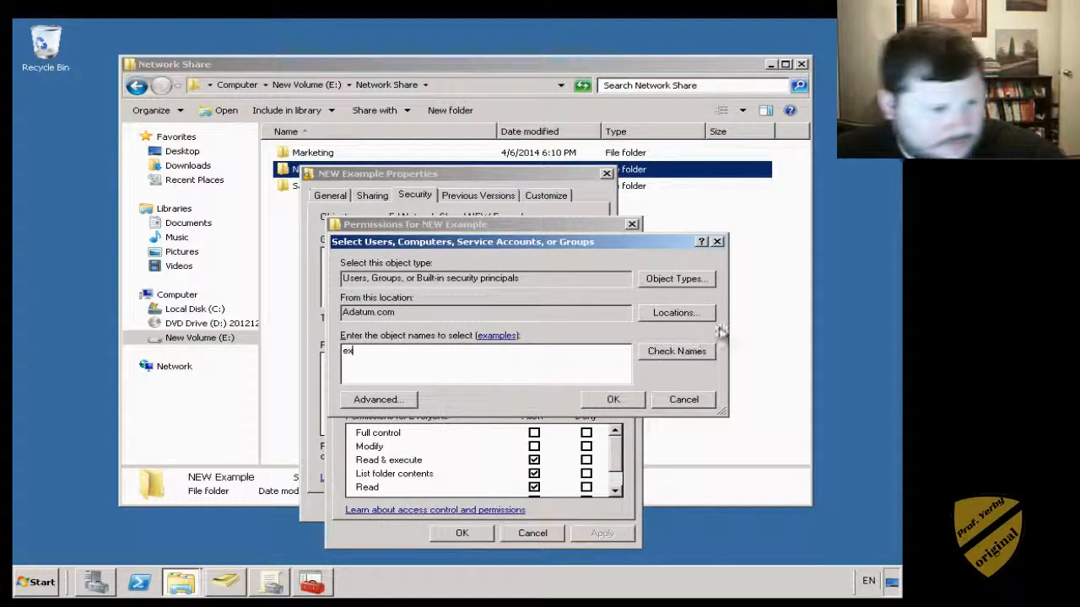
pyautogui.click(681, 351)
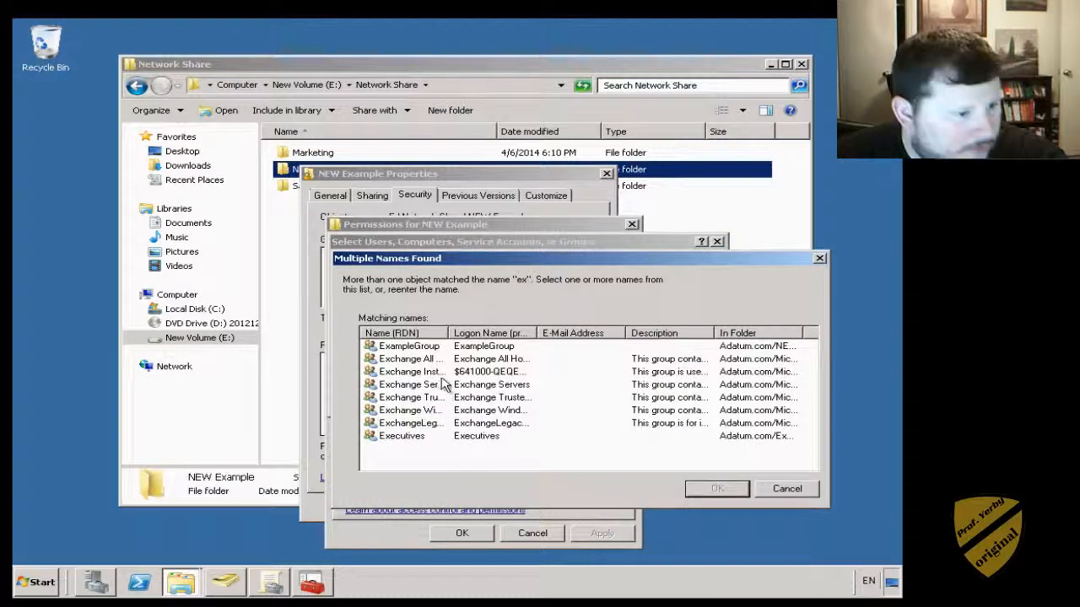
pyautogui.click(493, 346)
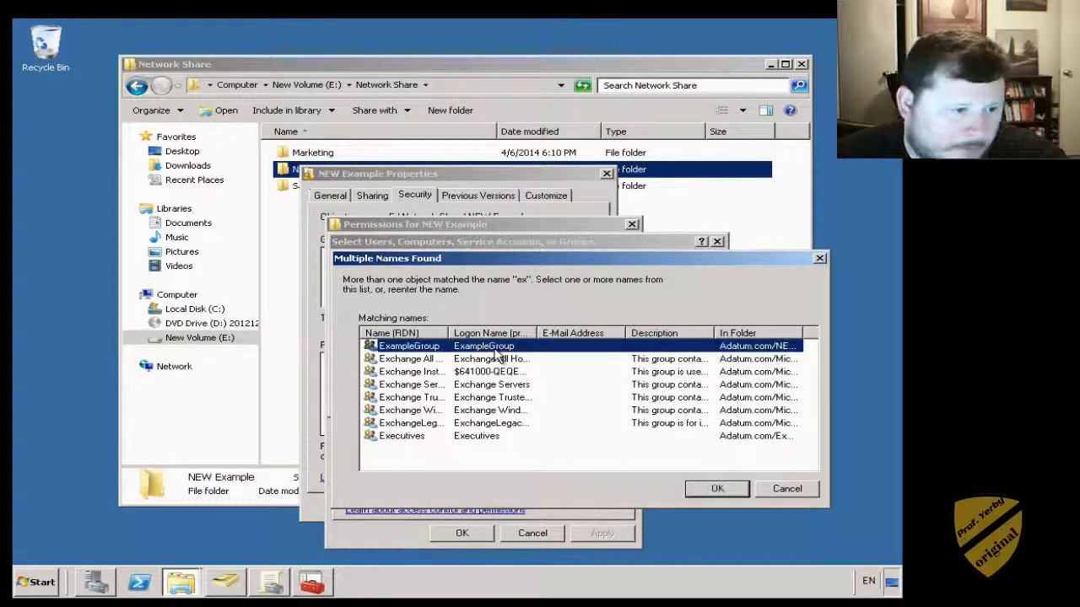
pyautogui.doubleClick(404, 347)
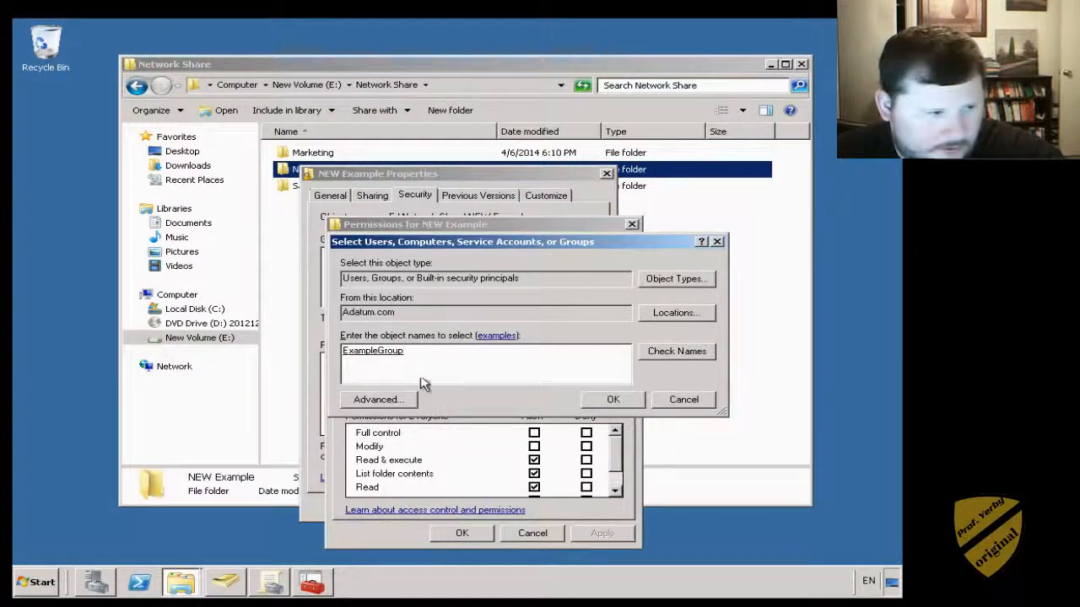
# - Add ExampleGroup to the permission list and allow Modify, accidentally ticking Deny boxes
pyautogui.click(614, 400)
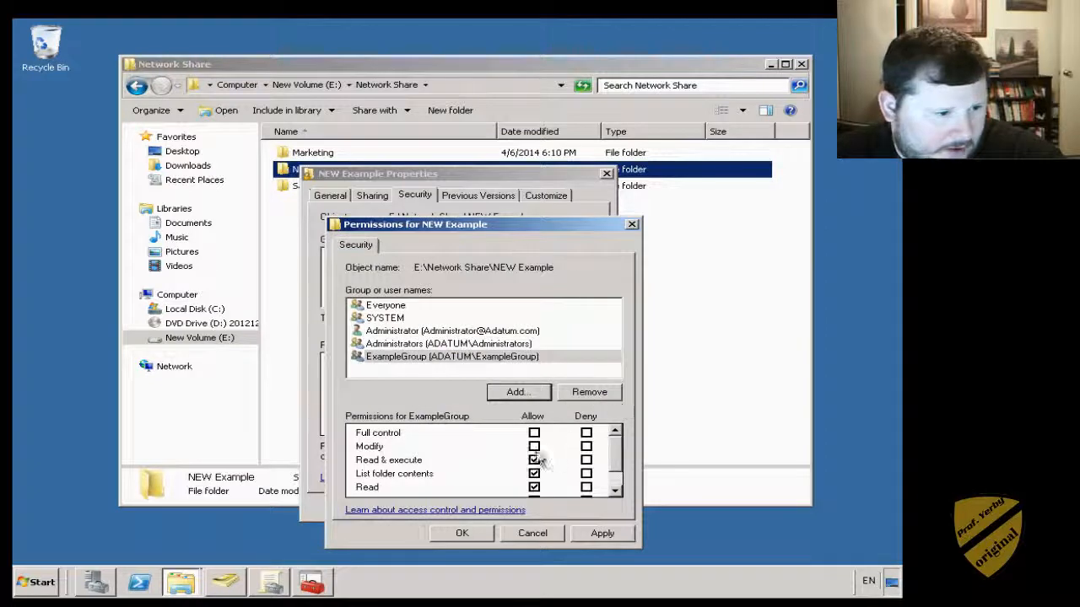
pyautogui.scroll(-1, 464, 463)
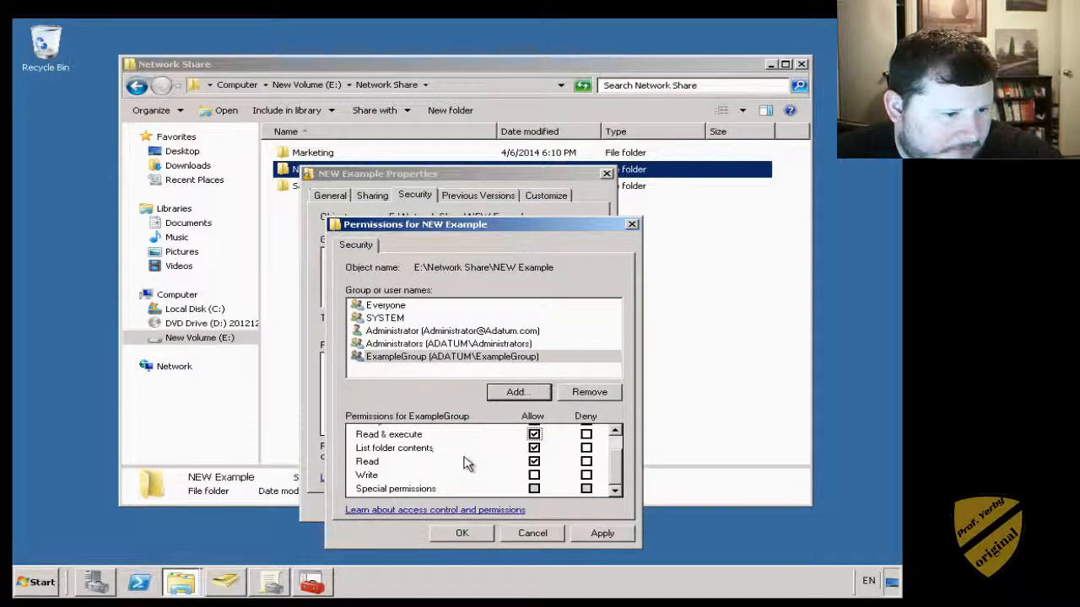
pyautogui.scroll(1, 464, 463)
pyautogui.click(534, 448)
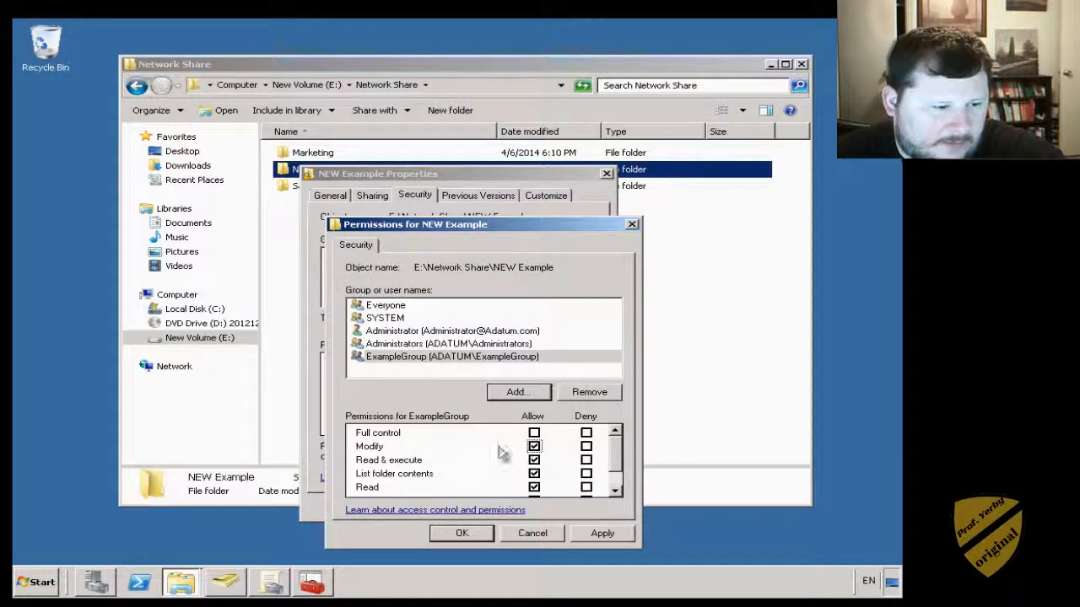
pyautogui.click(587, 461)
pyautogui.click(587, 447)
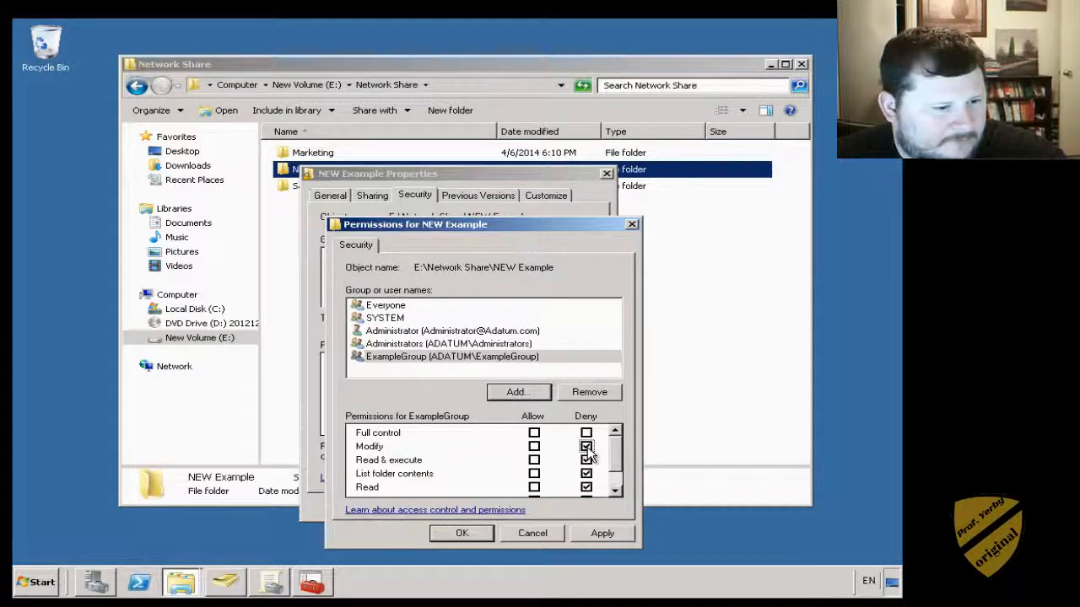
# - Clear the Deny ticks, re-allow Modify for ExampleGroup, then save and close Properties
pyautogui.click(587, 461)
pyautogui.click(586, 473)
pyautogui.click(586, 486)
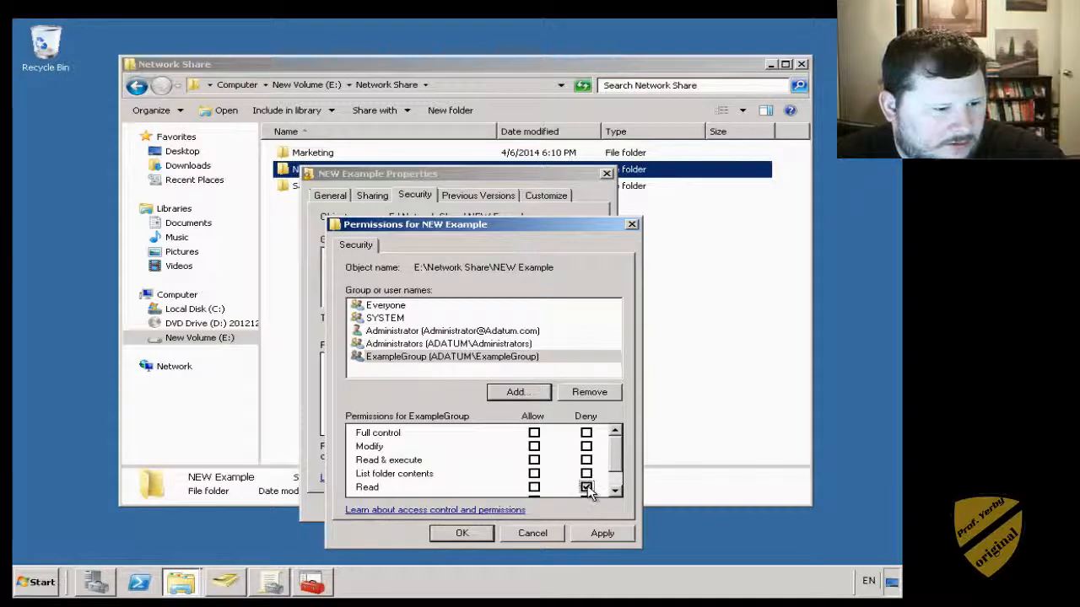
pyautogui.scroll(-2, 588, 476)
pyautogui.click(586, 475)
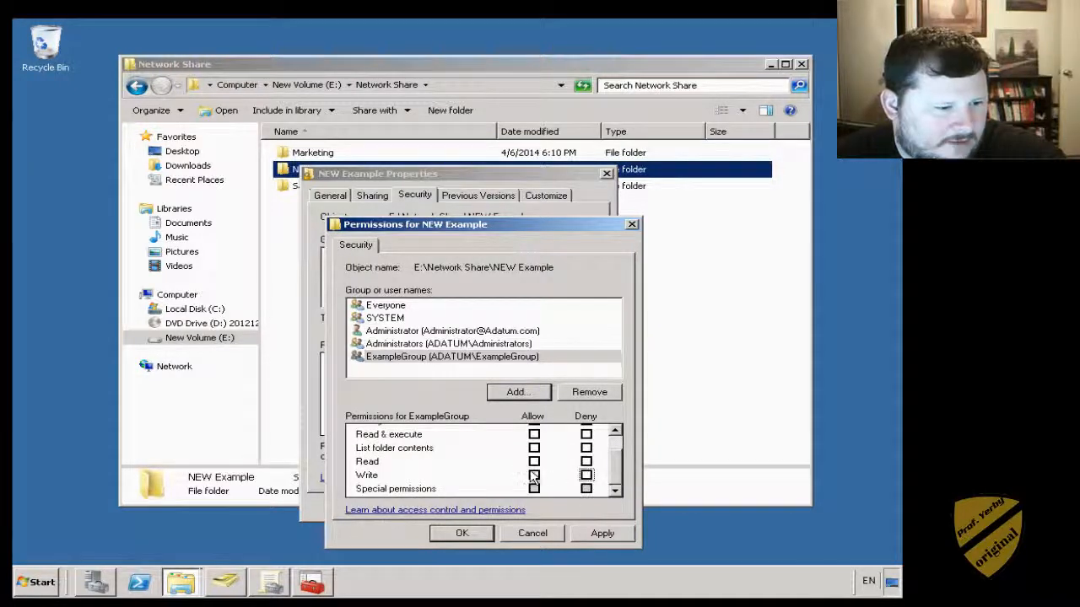
pyautogui.scroll(2, 534, 478)
pyautogui.click(534, 447)
pyautogui.scroll(-2, 537, 462)
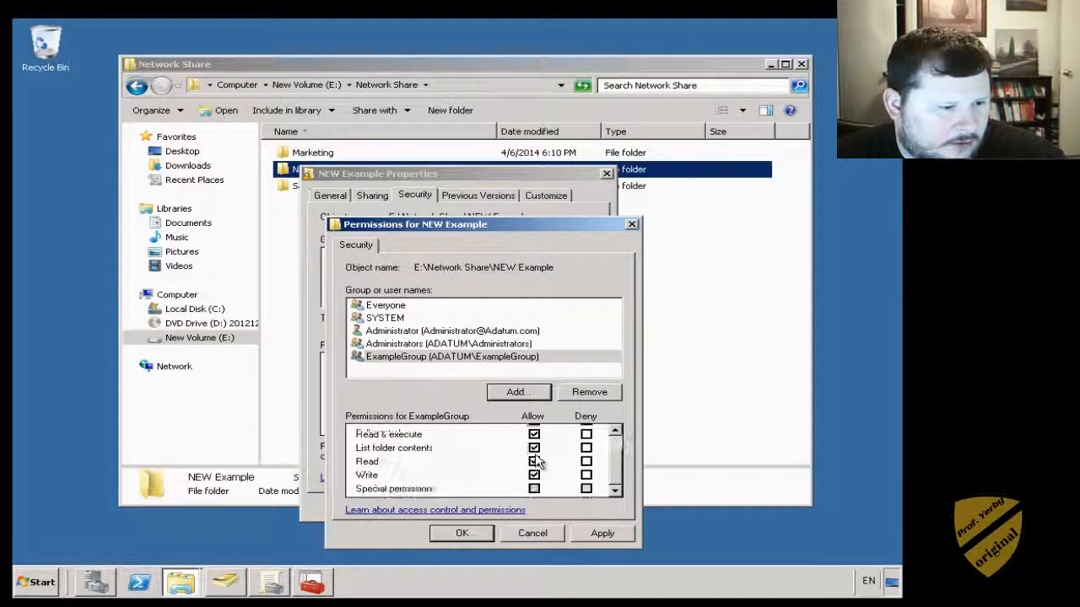
pyautogui.scroll(2, 544, 459)
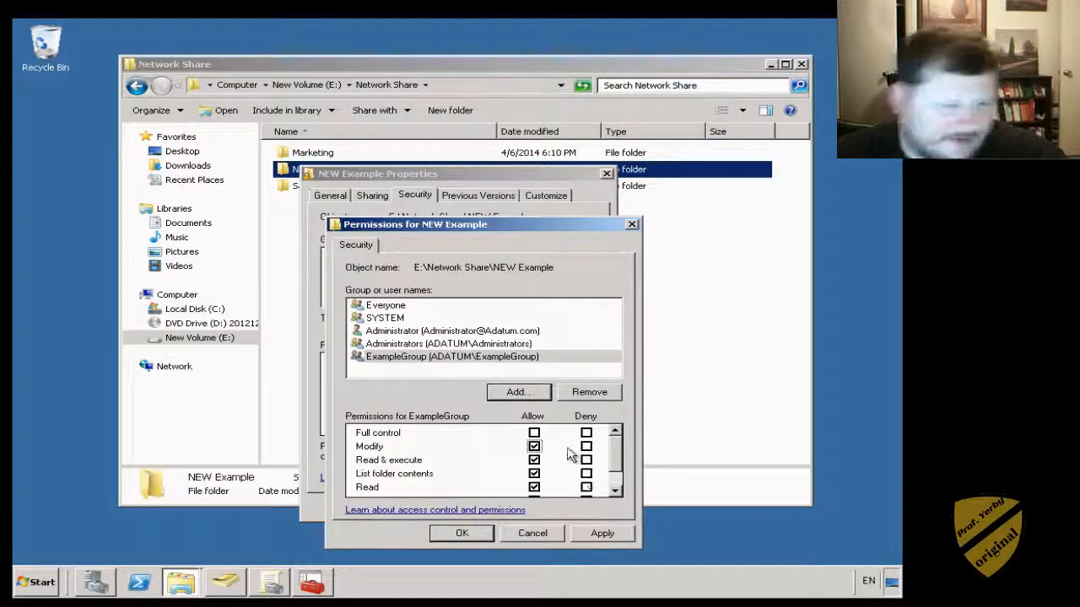
pyautogui.click(461, 534)
pyautogui.click(449, 508)
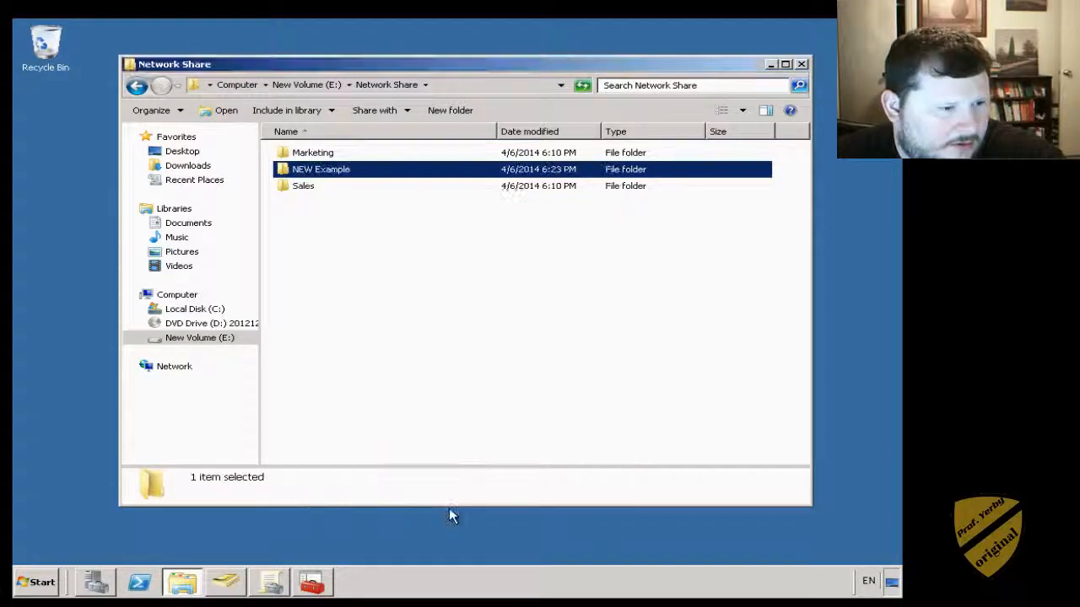
pyautogui.click(337, 228)
pyautogui.click(310, 172)
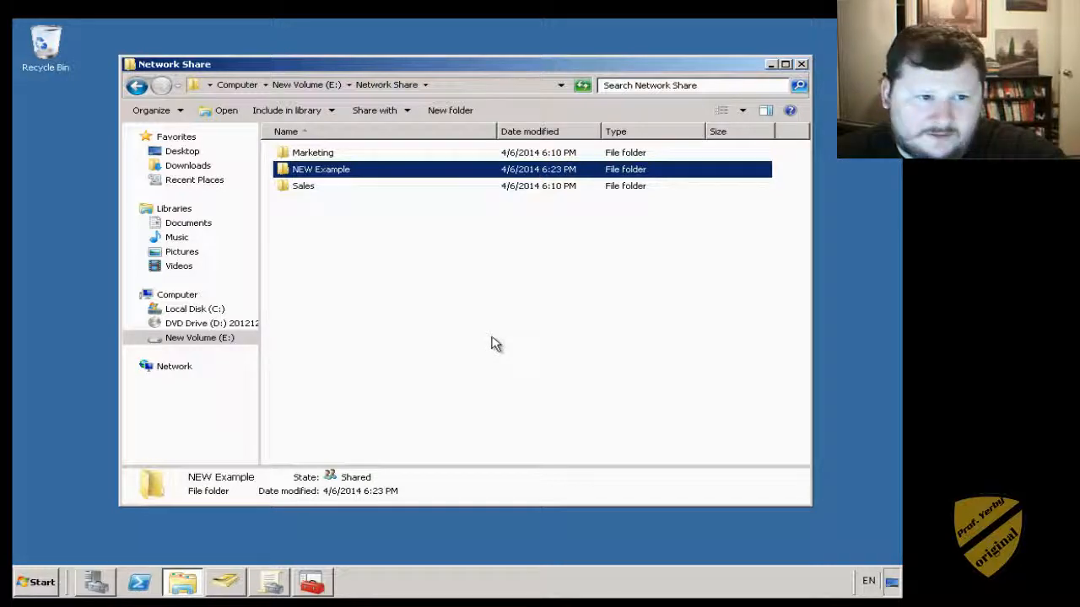
pyautogui.click(346, 171)
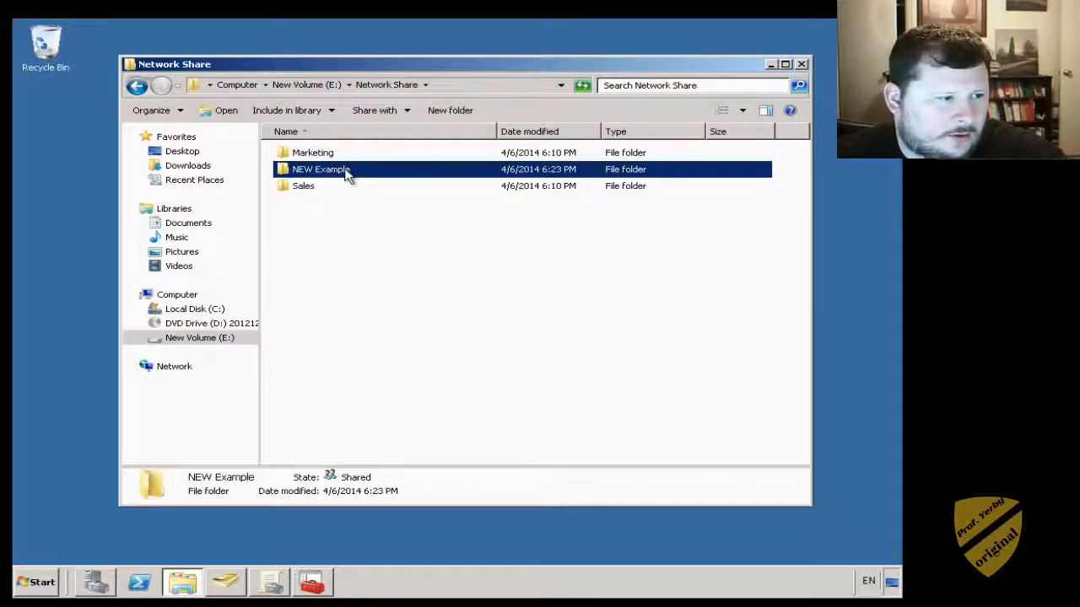
pyautogui.click(391, 270)
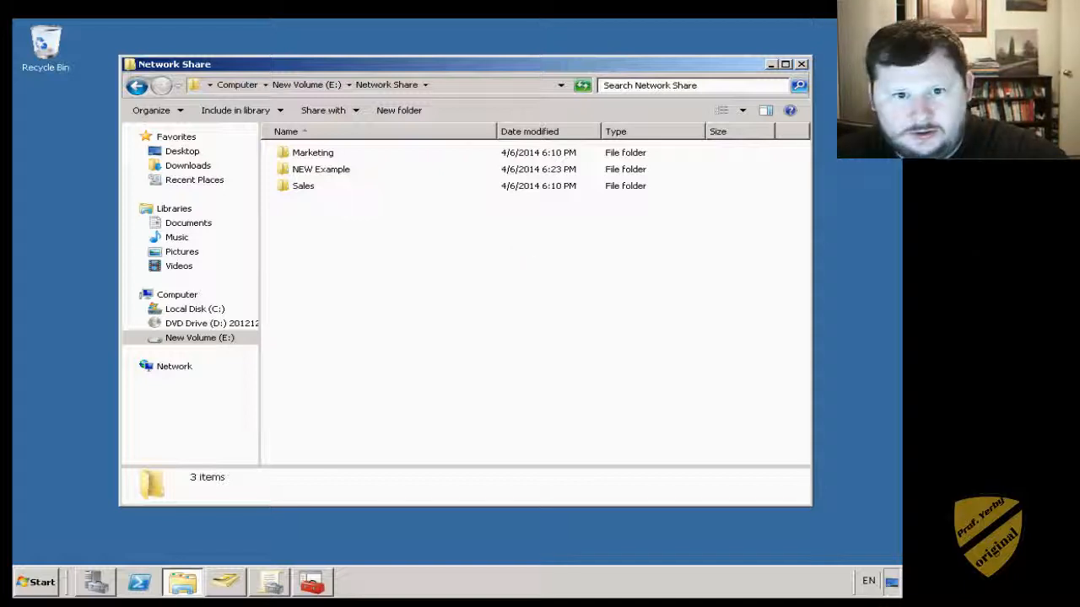
pyautogui.hotkey('alt', 'Tab')
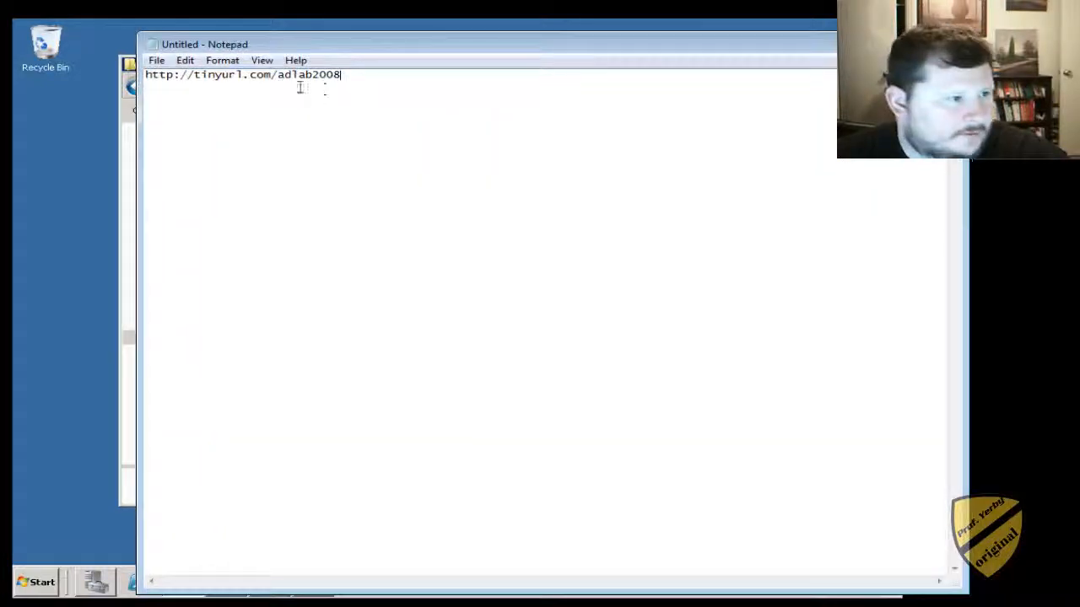